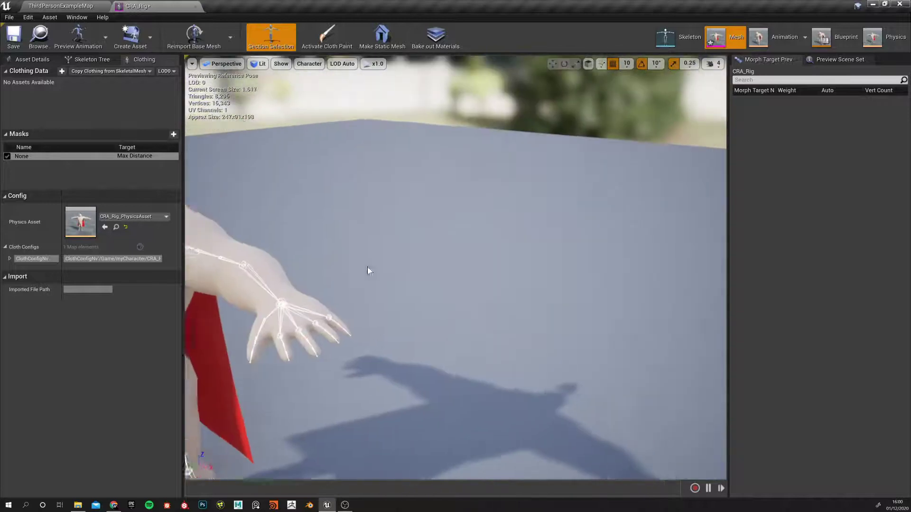
Step: Examine the character mesh, its skeleton and the red cape from the front, side and up close
{"action": "scroll", "coordinate": [371, 258], "scroll_direction": "down", "scroll_amount": 5}
{"action": "right_click_drag", "start_coordinate": [347, 317], "coordinate": [422, 316]}
{"action": "middle_click_drag", "start_coordinate": [350, 322], "coordinate": [285, 320]}
{"action": "right_click_drag", "start_coordinate": [350, 323], "coordinate": [284, 351]}
{"action": "scroll", "coordinate": [342, 309], "scroll_direction": "up", "scroll_amount": 6}
{"action": "scroll", "coordinate": [366, 312], "scroll_direction": "down", "scroll_amount": 5}
{"action": "right_click_drag", "start_coordinate": [387, 342], "coordinate": [327, 332]}
{"action": "middle_click_drag", "start_coordinate": [387, 342], "coordinate": [455, 360]}
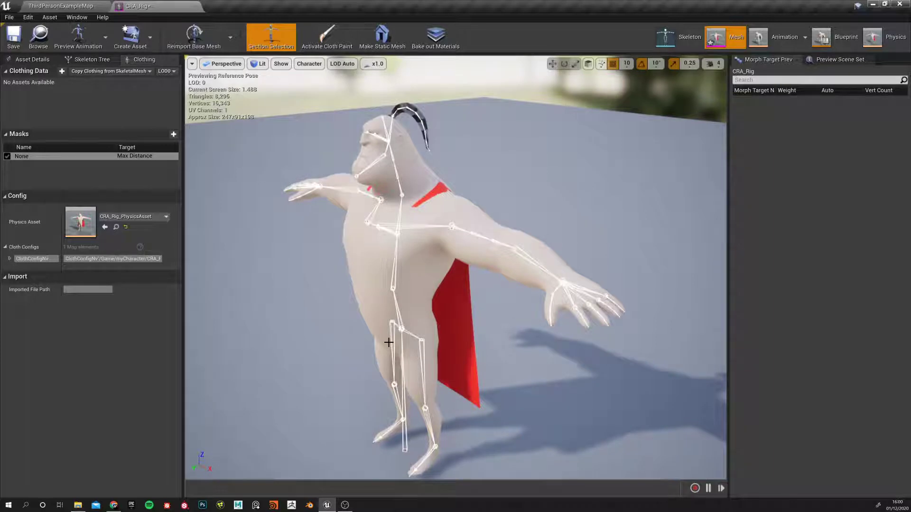
{"action": "right_click_drag", "start_coordinate": [339, 324], "coordinate": [171, 355]}
{"action": "right_click_drag", "start_coordinate": [569, 360], "coordinate": [618, 344]}
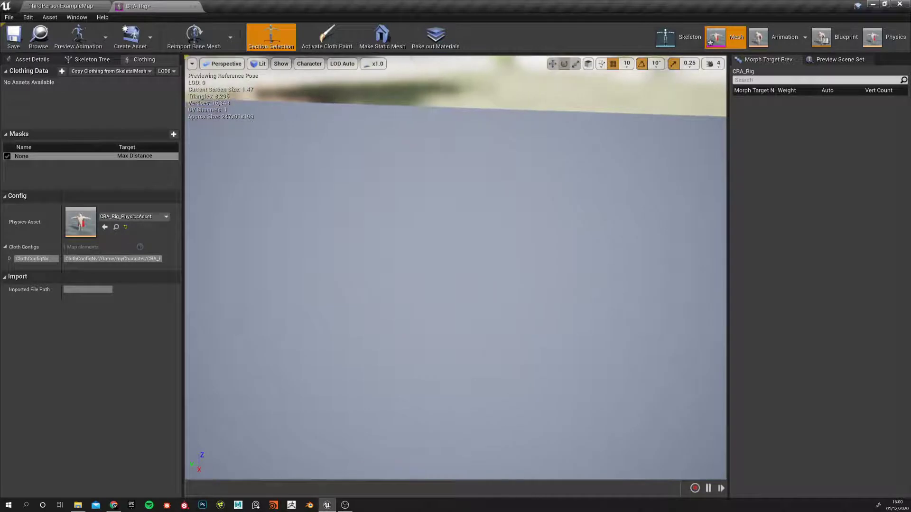
{"action": "scroll", "coordinate": [618, 343], "scroll_direction": "down", "scroll_amount": 5}
{"action": "middle_click_drag", "start_coordinate": [382, 241], "coordinate": [434, 189]}
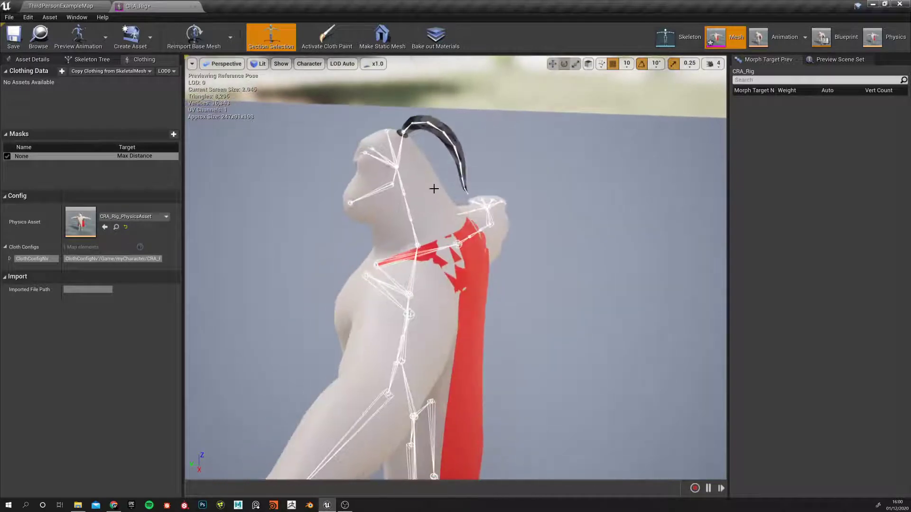
Step: Reopen the CRA_Rig skeletal mesh and go through its linked editors, ending in the physics asset editor
{"action": "left_click", "coordinate": [195, 6]}
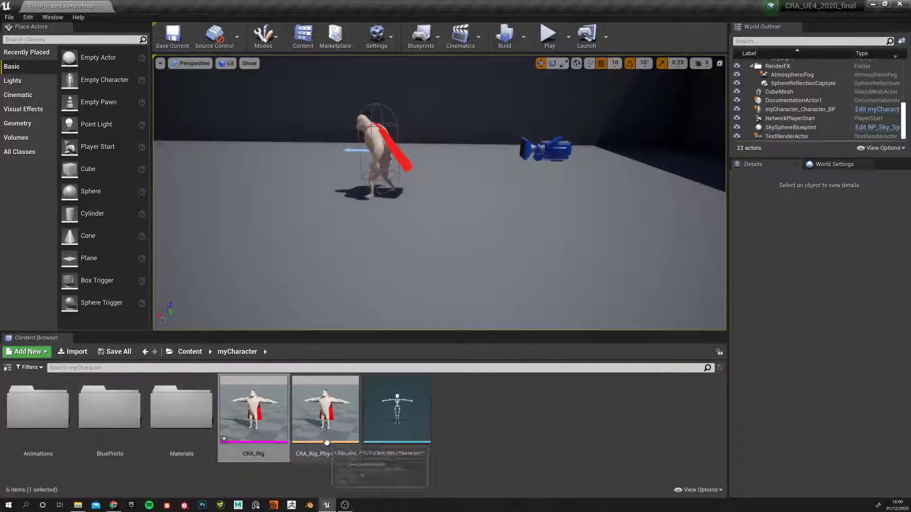
{"action": "double_click", "coordinate": [256, 420]}
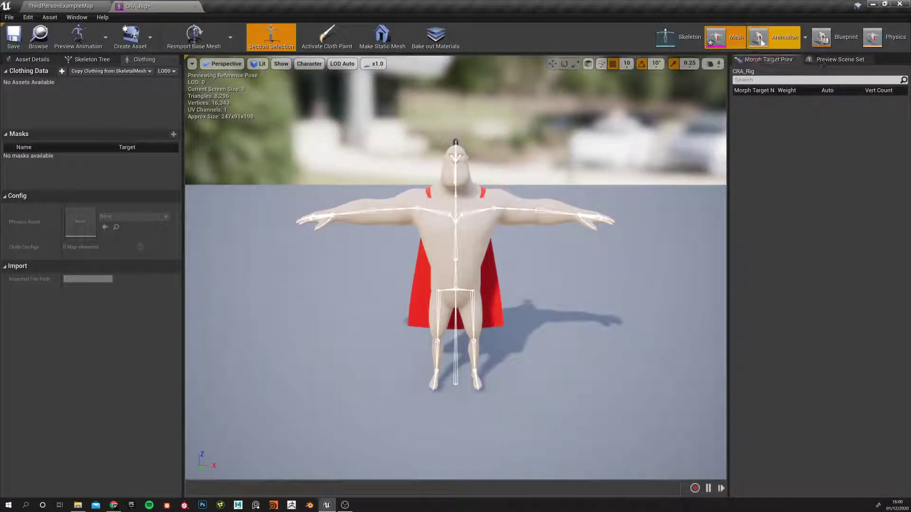
{"action": "left_click", "coordinate": [683, 41]}
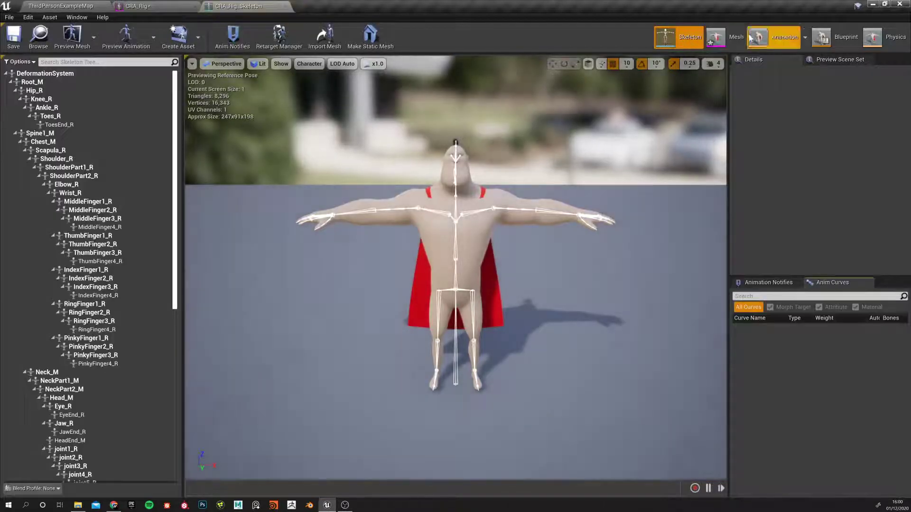
{"action": "left_click", "coordinate": [798, 41]}
{"action": "left_click", "coordinate": [835, 37]}
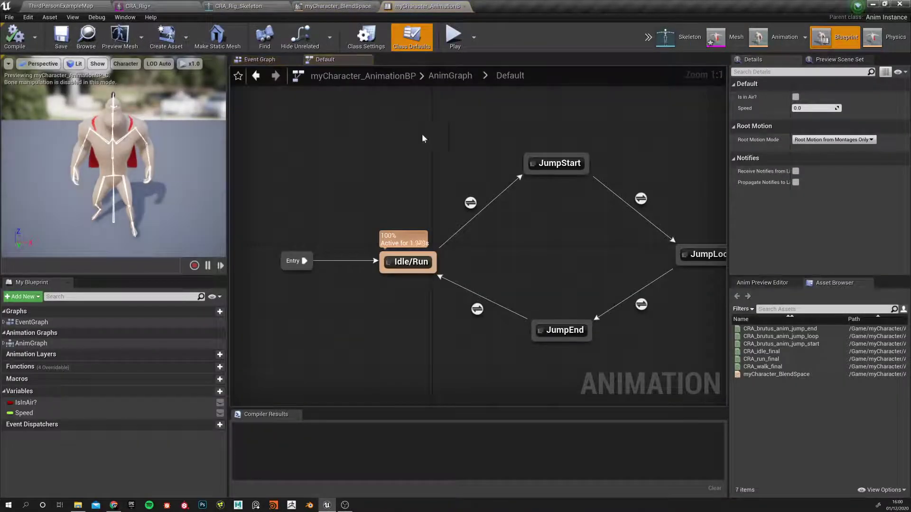
{"action": "left_click", "coordinate": [883, 38]}
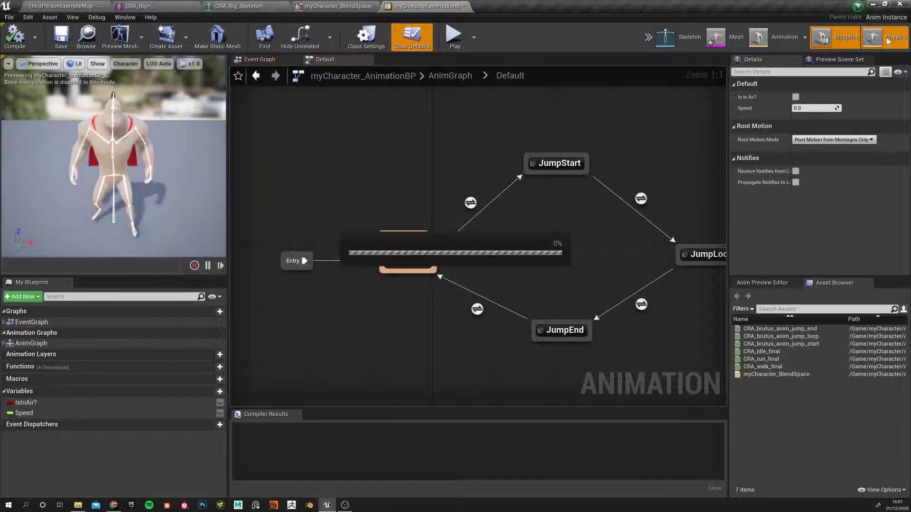
Step: Examine the physics bodies surrounding the character's limbs, torso and cape from several angles
{"action": "right_click_drag", "start_coordinate": [442, 298], "coordinate": [365, 332]}
{"action": "scroll", "coordinate": [581, 286], "scroll_direction": "down", "scroll_amount": 3}
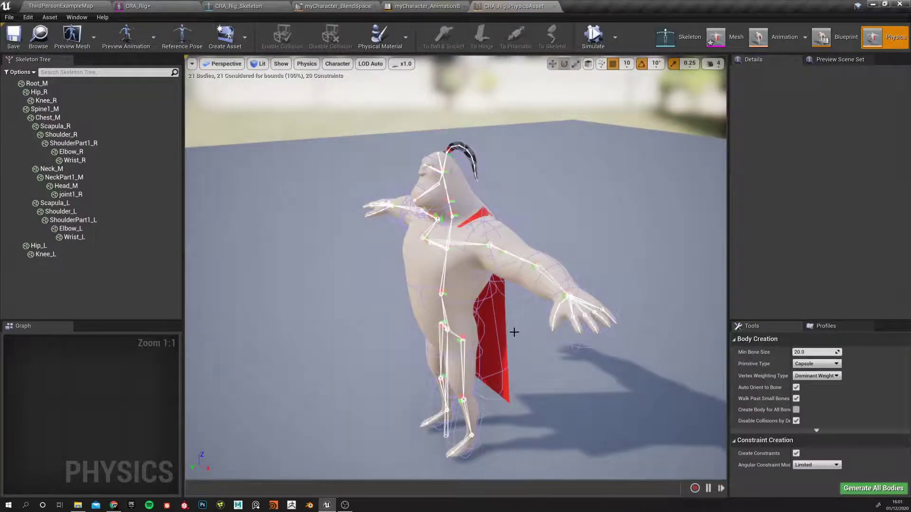
{"action": "right_click_drag", "start_coordinate": [464, 346], "coordinate": [493, 360]}
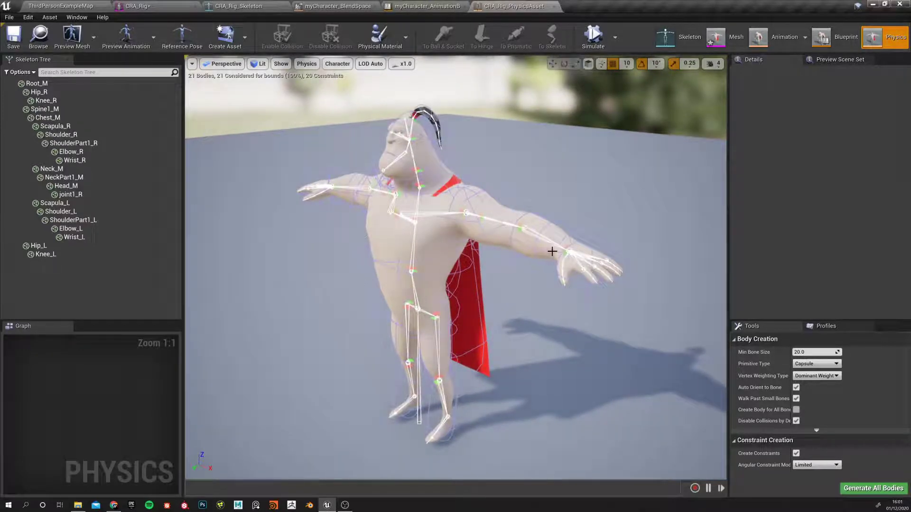
{"action": "right_click_drag", "start_coordinate": [508, 303], "coordinate": [664, 239]}
{"action": "right_click_drag", "start_coordinate": [454, 236], "coordinate": [402, 249]}
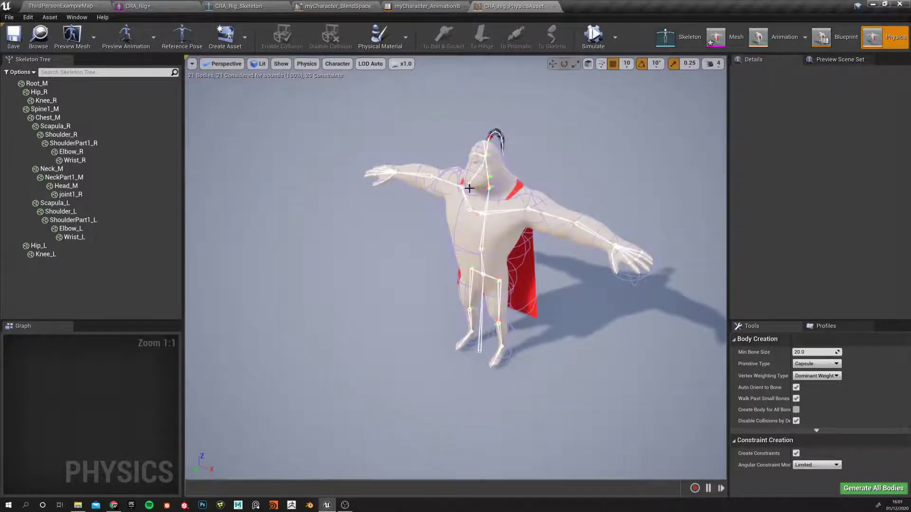
{"action": "mouse_move", "coordinate": [437, 258]}
{"action": "right_mouse_down"}
{"action": "mouse_move", "coordinate": [474, 257]}
{"action": "mouse_move", "coordinate": [450, 256]}
{"action": "right_mouse_up"}
{"action": "right_click_drag", "start_coordinate": [387, 280], "coordinate": [387, 251]}
{"action": "right_click_drag", "start_coordinate": [475, 262], "coordinate": [512, 280]}
Step: Select the Chest_M physics body and review its physics and collision details
{"action": "left_click", "coordinate": [451, 243]}
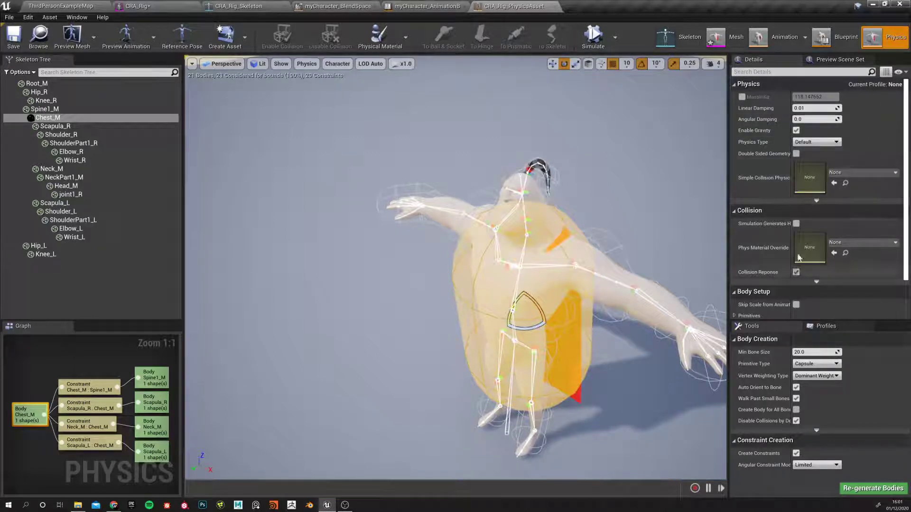
{"action": "scroll", "coordinate": [791, 237], "scroll_direction": "down", "scroll_amount": 1}
{"action": "scroll", "coordinate": [784, 242], "scroll_direction": "up", "scroll_amount": 1}
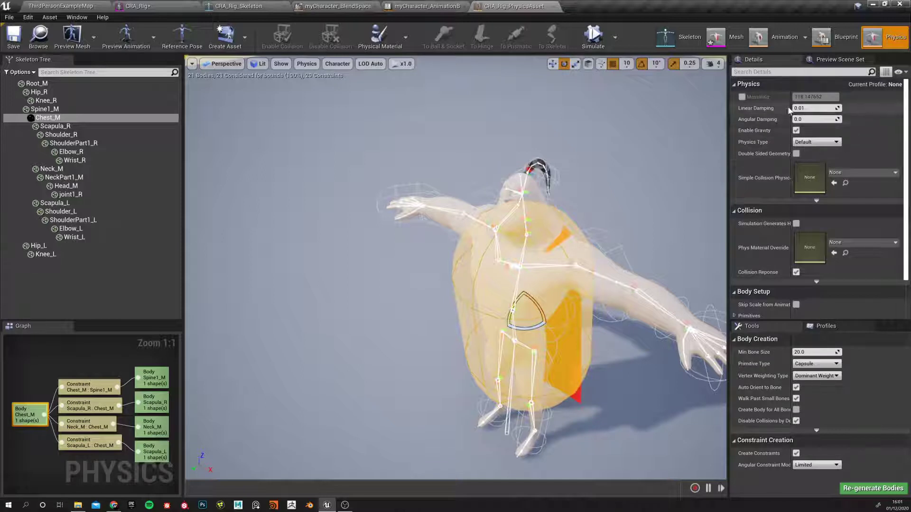
{"action": "left_click_drag", "start_coordinate": [359, 307], "coordinate": [469, 280], "text": "alt"}
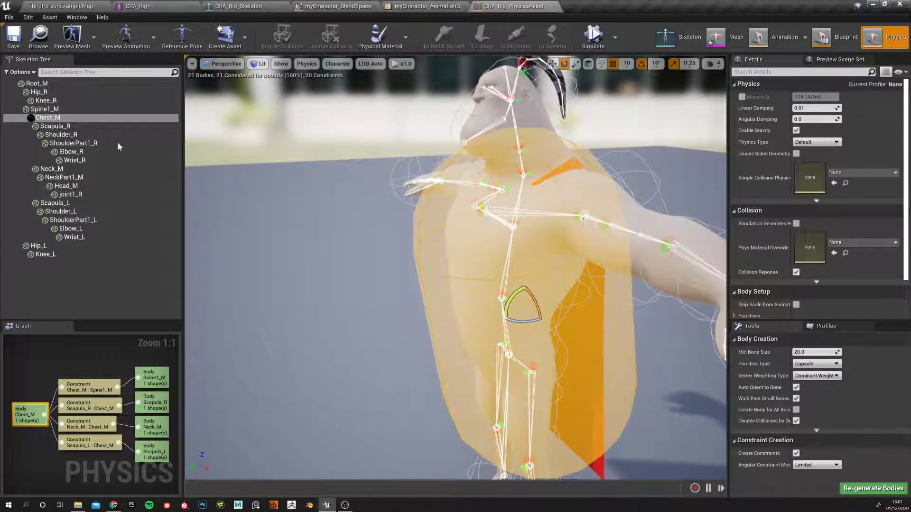
{"action": "left_click", "coordinate": [54, 117]}
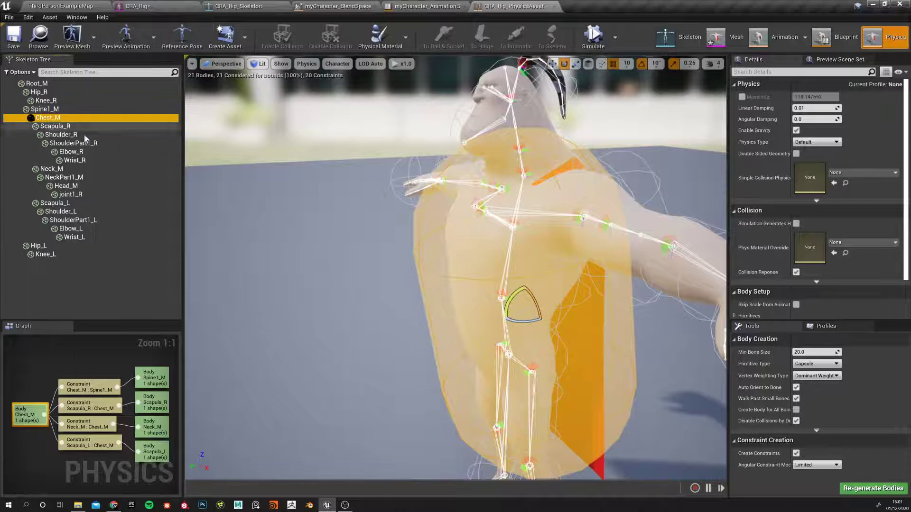
Step: Inspect from all sides how the Chest_M capsule fits around the torso and the cape
{"action": "left_click_drag", "start_coordinate": [246, 275], "coordinate": [417, 269], "text": "alt"}
{"action": "mouse_move", "coordinate": [417, 269]}
{"action": "middle_mouse_down"}
{"action": "mouse_move", "coordinate": [332, 256]}
{"action": "mouse_move", "coordinate": [449, 352]}
{"action": "mouse_move", "coordinate": [451, 380]}
{"action": "mouse_move", "coordinate": [413, 272]}
{"action": "middle_mouse_up"}
{"action": "scroll", "coordinate": [415, 275], "scroll_direction": "down", "scroll_amount": 3}
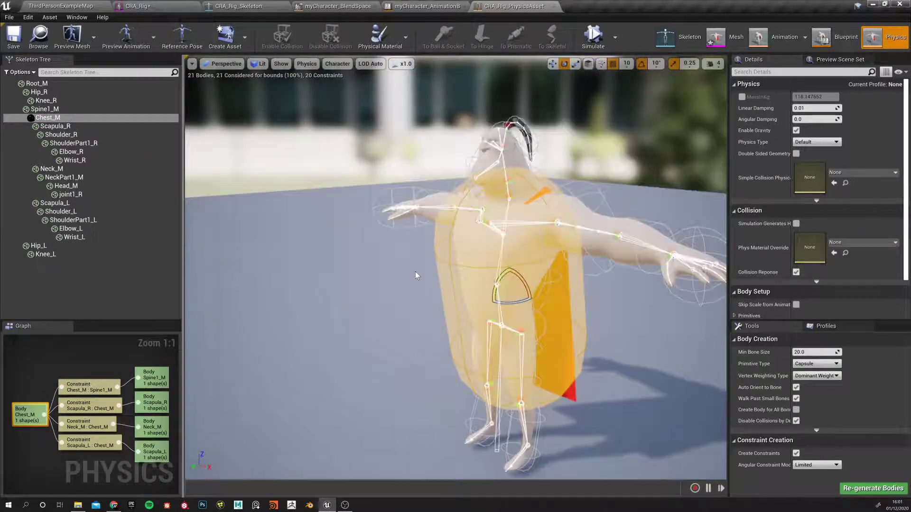
{"action": "right_click_drag", "start_coordinate": [406, 284], "coordinate": [430, 280]}
{"action": "middle_click_drag", "start_coordinate": [430, 280], "coordinate": [261, 276]}
{"action": "right_click_drag", "start_coordinate": [380, 294], "coordinate": [354, 294]}
{"action": "middle_click_drag", "start_coordinate": [380, 293], "coordinate": [498, 294]}
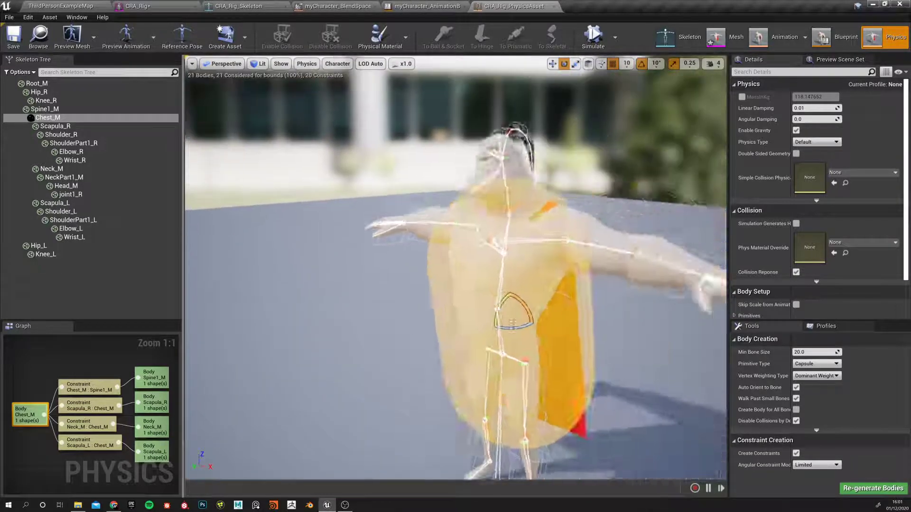
{"action": "left_click_drag", "start_coordinate": [561, 332], "coordinate": [418, 332], "text": "alt"}
{"action": "middle_click_drag", "start_coordinate": [561, 331], "coordinate": [673, 332]}
{"action": "left_click_drag", "start_coordinate": [561, 331], "coordinate": [332, 331], "text": "alt"}
{"action": "left_click_drag", "start_coordinate": [640, 263], "coordinate": [589, 242], "text": "alt"}
{"action": "scroll", "coordinate": [618, 246], "scroll_direction": "down", "scroll_amount": 6}
{"action": "middle_click_drag", "start_coordinate": [494, 265], "coordinate": [379, 285]}
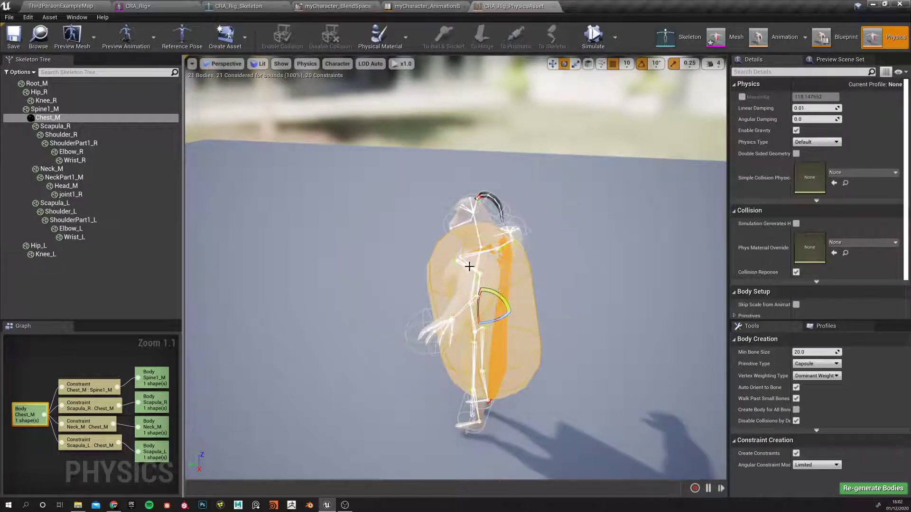
Step: Switch the view mode to Brush Wireframe and examine the body shapes against the character mesh
{"action": "left_click", "coordinate": [258, 64]}
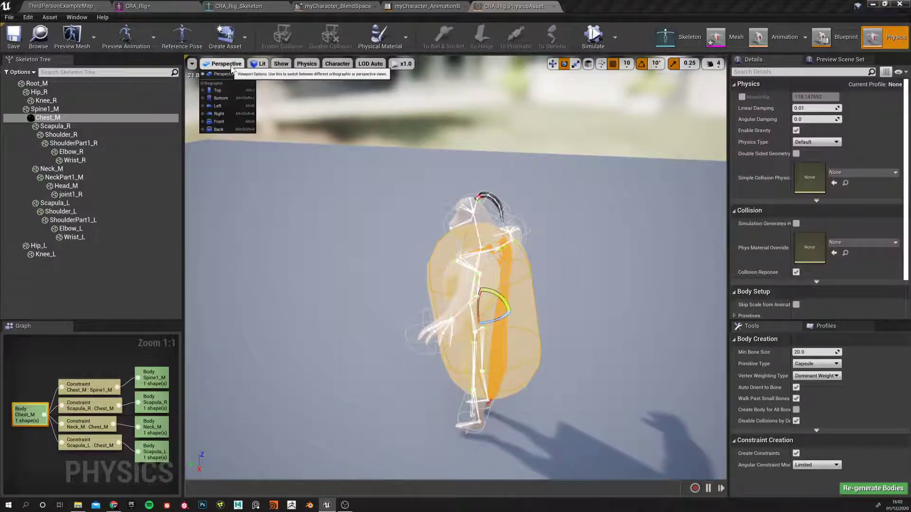
{"action": "left_click", "coordinate": [280, 64]}
{"action": "left_click", "coordinate": [260, 64]}
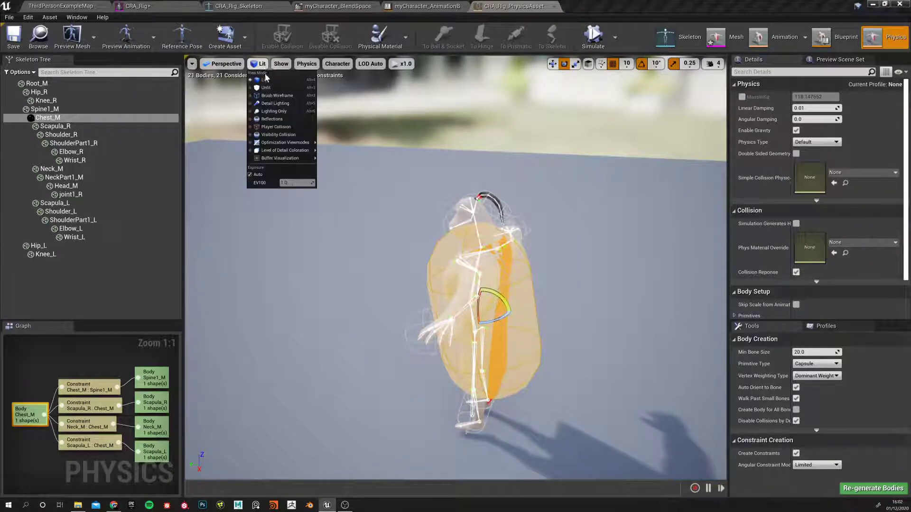
{"action": "left_click", "coordinate": [277, 95]}
{"action": "left_click_drag", "start_coordinate": [285, 217], "coordinate": [404, 263], "text": "alt"}
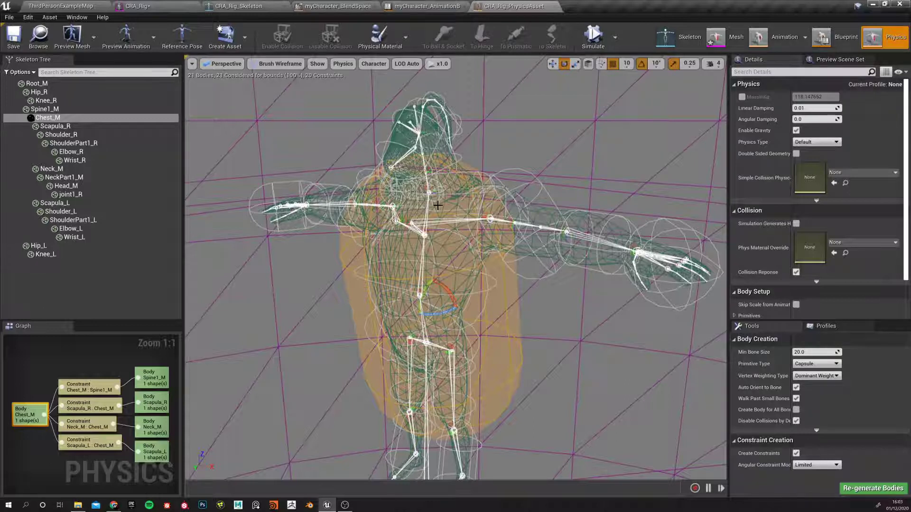
{"action": "right_click_drag", "start_coordinate": [538, 337], "coordinate": [399, 336]}
{"action": "key", "text": "d"}
{"action": "right_click_drag", "start_coordinate": [577, 302], "coordinate": [415, 245]}
{"action": "key", "text": "s"}
{"action": "key", "text": "d"}
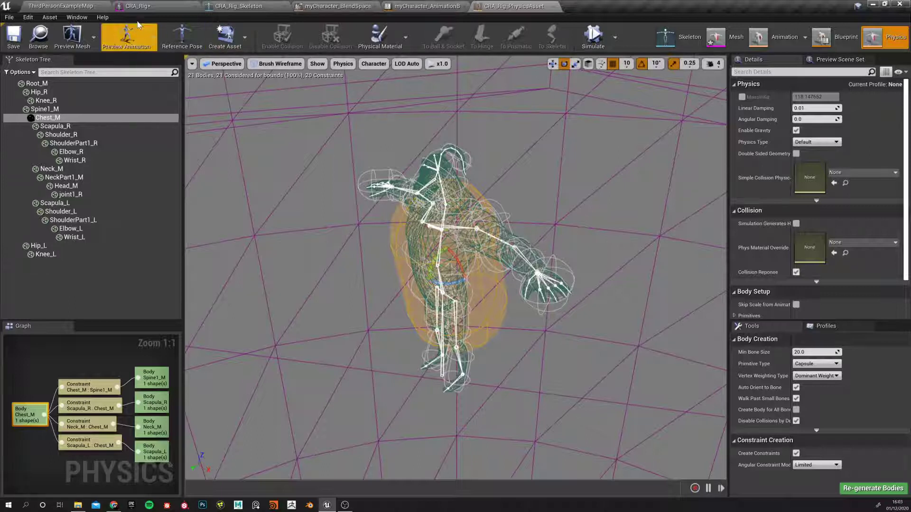
Step: From the level editor, open SK_Mannequin_PhysicsAsset in the Content folder Mannequin/Character/Mesh
{"action": "left_click", "coordinate": [61, 6]}
{"action": "left_click", "coordinate": [190, 351]}
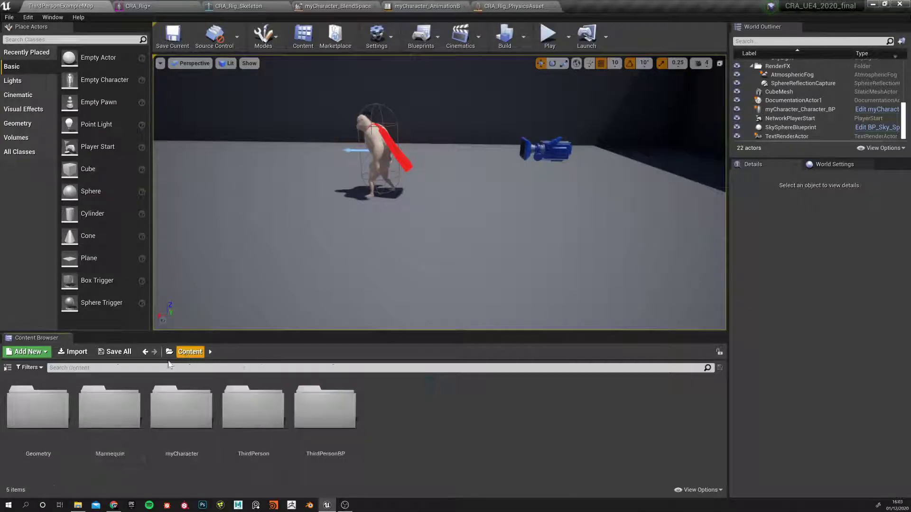
{"action": "left_click", "coordinate": [261, 413]}
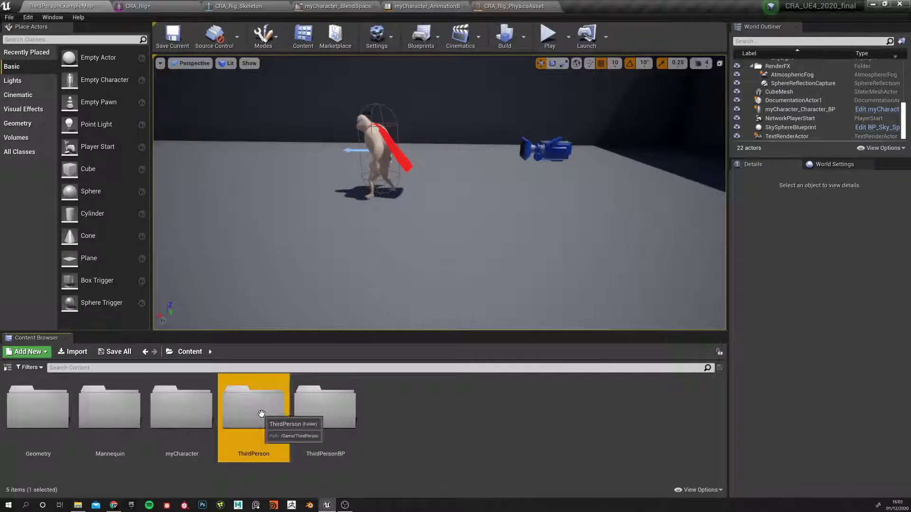
{"action": "left_click", "coordinate": [313, 411]}
{"action": "double_click", "coordinate": [127, 411]}
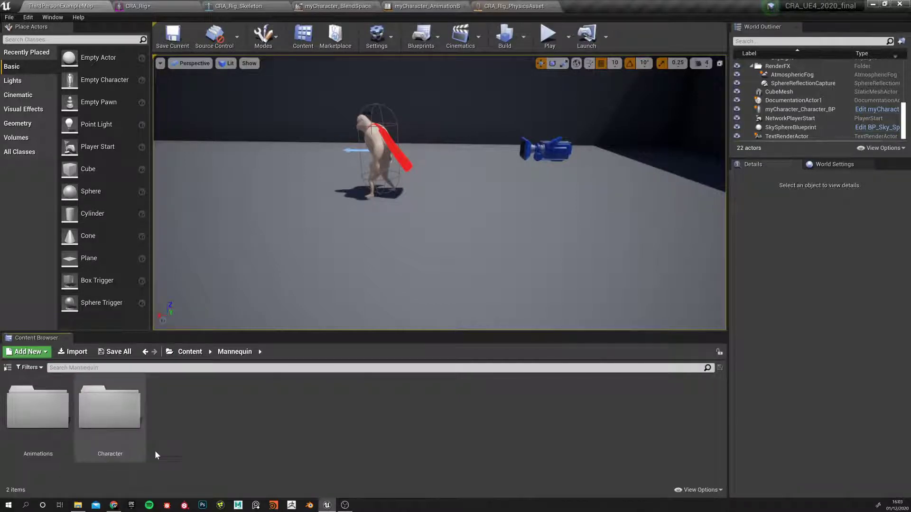
{"action": "double_click", "coordinate": [95, 413]}
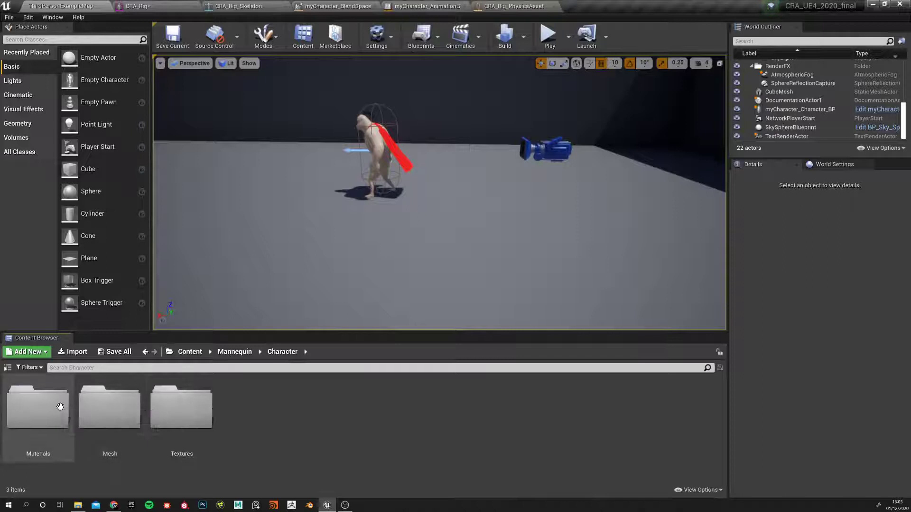
{"action": "double_click", "coordinate": [106, 409]}
{"action": "left_click", "coordinate": [168, 416]}
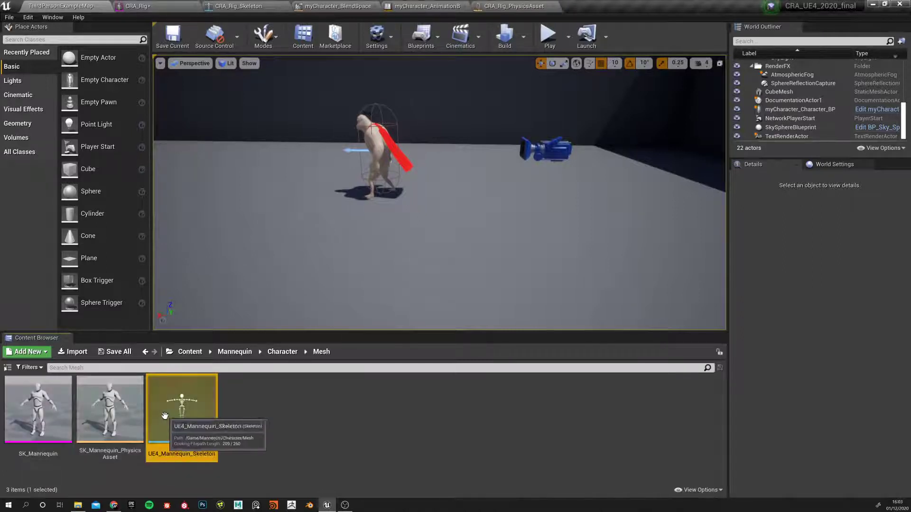
{"action": "left_click", "coordinate": [112, 412]}
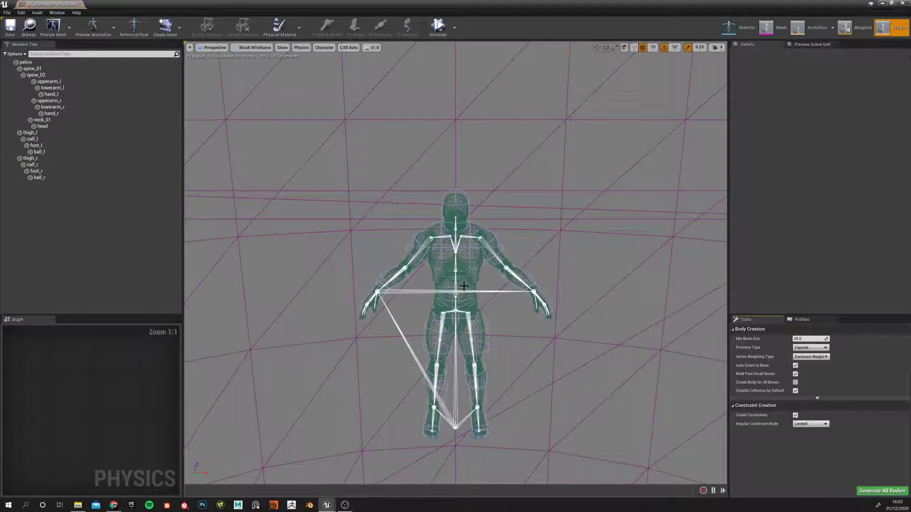
Step: Set the view mode to Lit for the mannequin physics asset and get a closer angled view
{"action": "scroll", "coordinate": [469, 281], "scroll_direction": "up", "scroll_amount": 5}
{"action": "left_click", "coordinate": [255, 48]}
{"action": "left_click", "coordinate": [255, 67]}
{"action": "right_click_drag", "start_coordinate": [324, 220], "coordinate": [455, 237]}
{"action": "middle_click_drag", "start_coordinate": [455, 237], "coordinate": [458, 263]}
{"action": "middle_click_drag", "start_coordinate": [506, 303], "coordinate": [512, 307]}
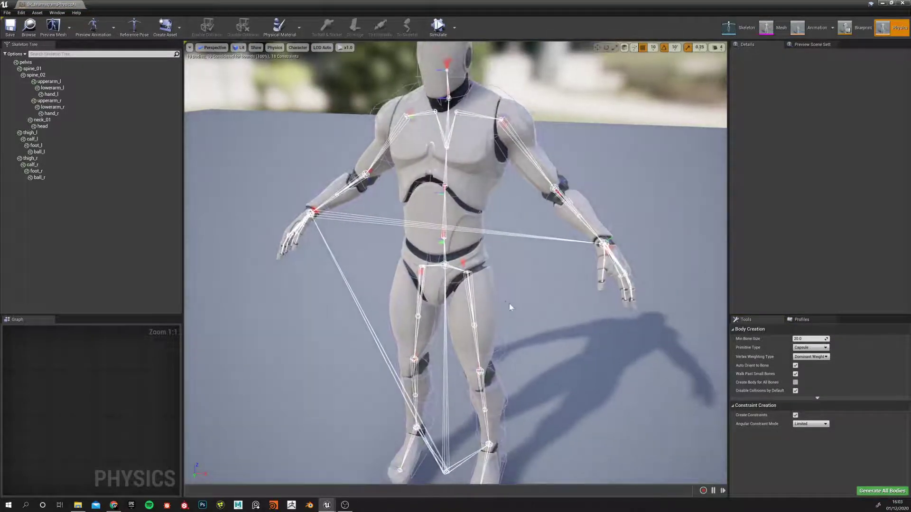
Step: Select the mannequin's thigh, pelvis, spine, lower arm and neck bodies in turn to examine their shapes, ending on thigh_l
{"action": "left_click", "coordinate": [504, 305]}
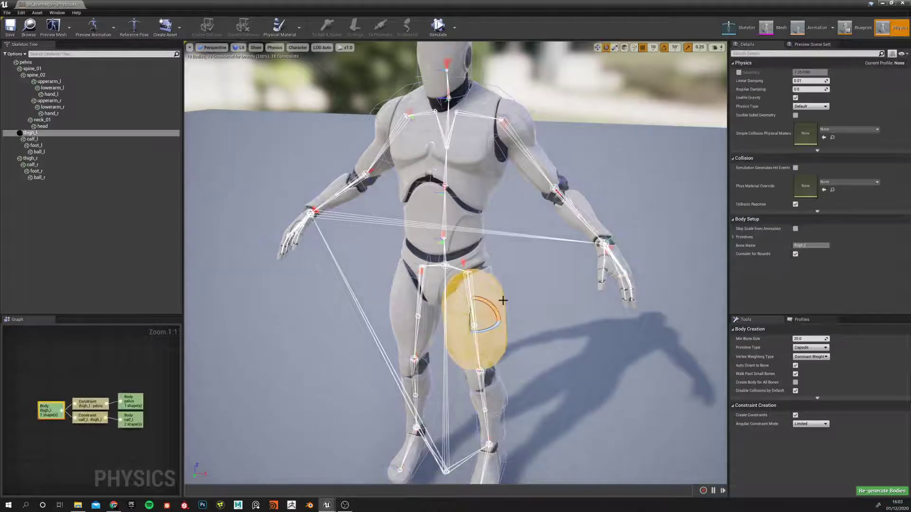
{"action": "left_click", "coordinate": [28, 62]}
{"action": "left_click", "coordinate": [38, 75]}
{"action": "left_click", "coordinate": [51, 88]}
{"action": "left_click", "coordinate": [52, 107]}
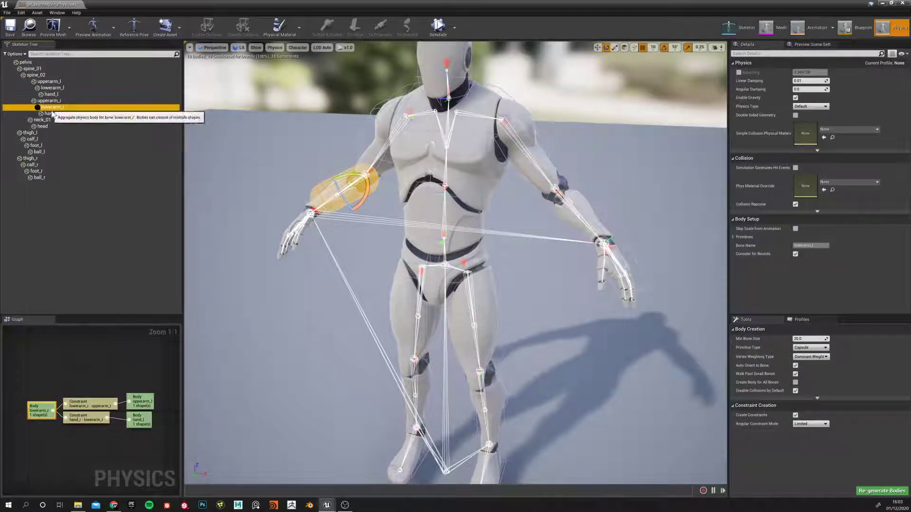
{"action": "left_click", "coordinate": [51, 120]}
{"action": "left_click", "coordinate": [52, 132]}
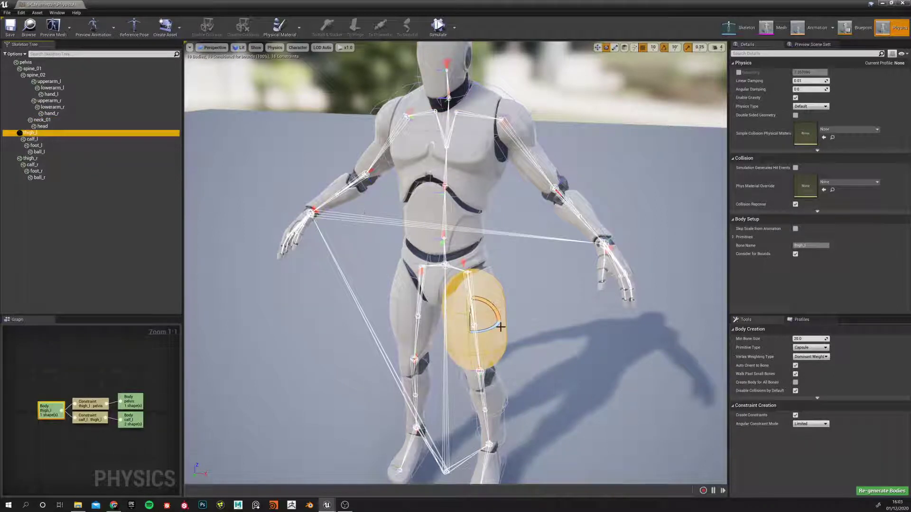
Step: Examine how closely the thigh_l capsule fits the mannequin's leg from the front and side
{"action": "middle_click_drag", "start_coordinate": [545, 341], "coordinate": [544, 383]}
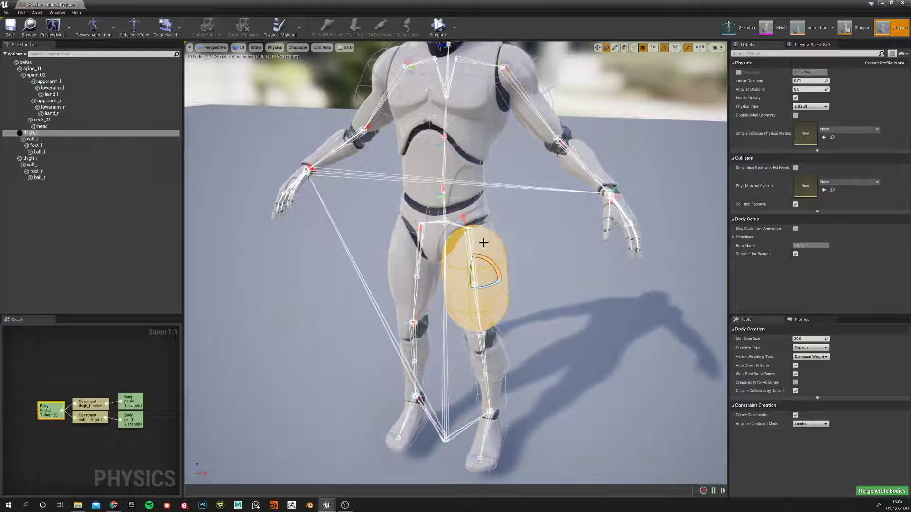
{"action": "middle_click_drag", "start_coordinate": [317, 256], "coordinate": [317, 199]}
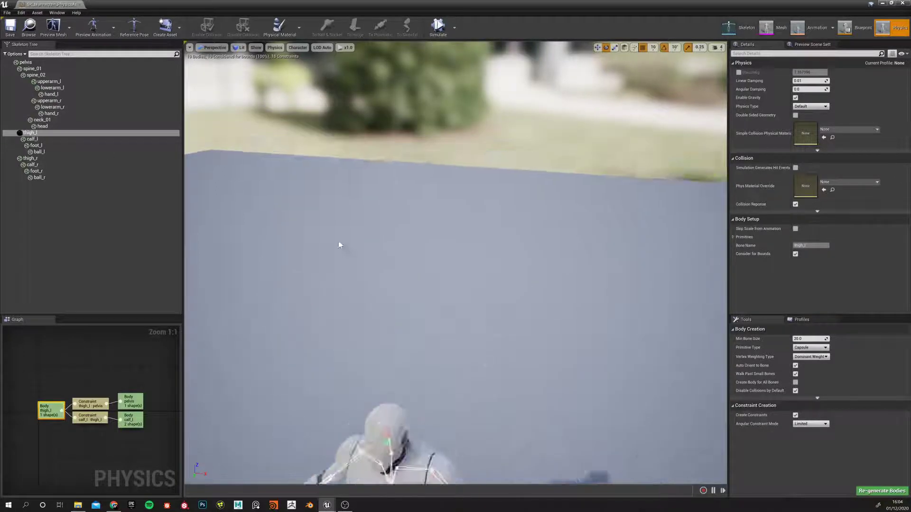
{"action": "right_click_drag", "start_coordinate": [318, 257], "coordinate": [214, 238]}
{"action": "middle_click_drag", "start_coordinate": [318, 257], "coordinate": [355, 328]}
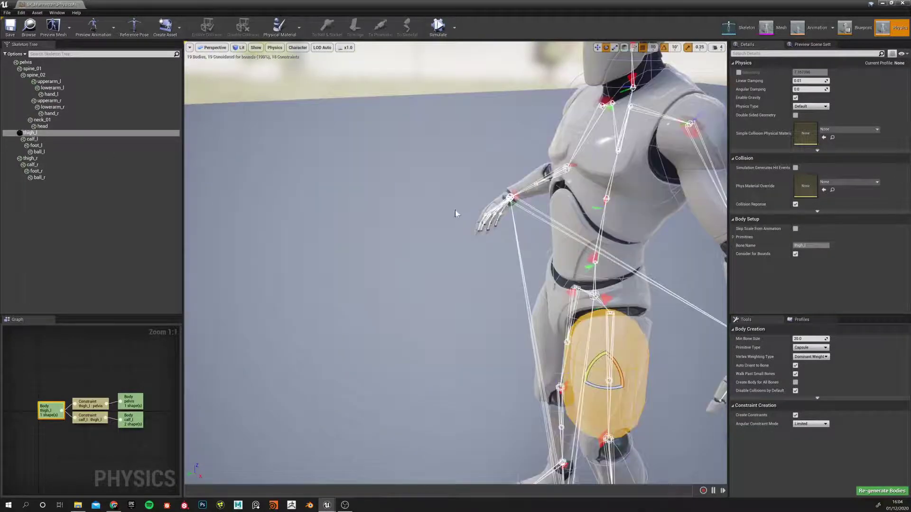
Step: Return to CRA_Rig_PhysicsAsset, set its view mode to Lit and examine the oversized Chest_M body around the character
{"action": "middle_click_drag", "start_coordinate": [457, 210], "coordinate": [541, 199]}
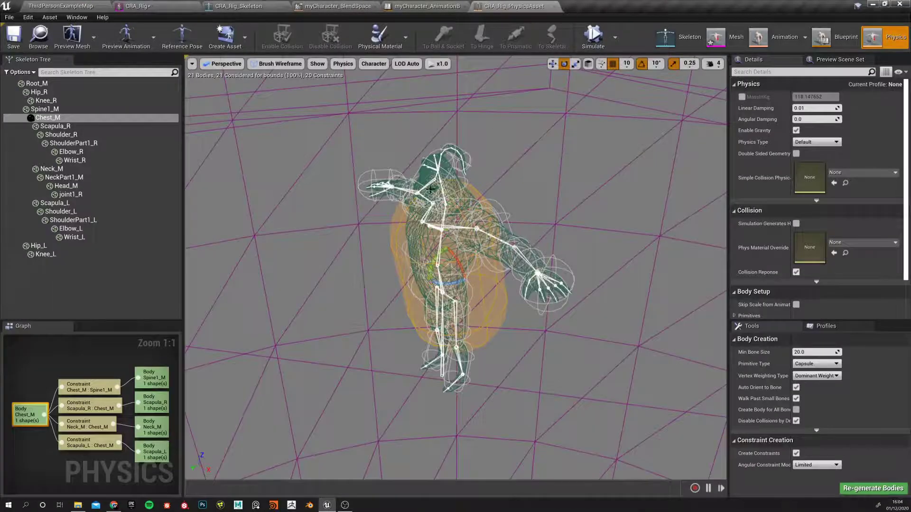
{"action": "left_click", "coordinate": [280, 63]}
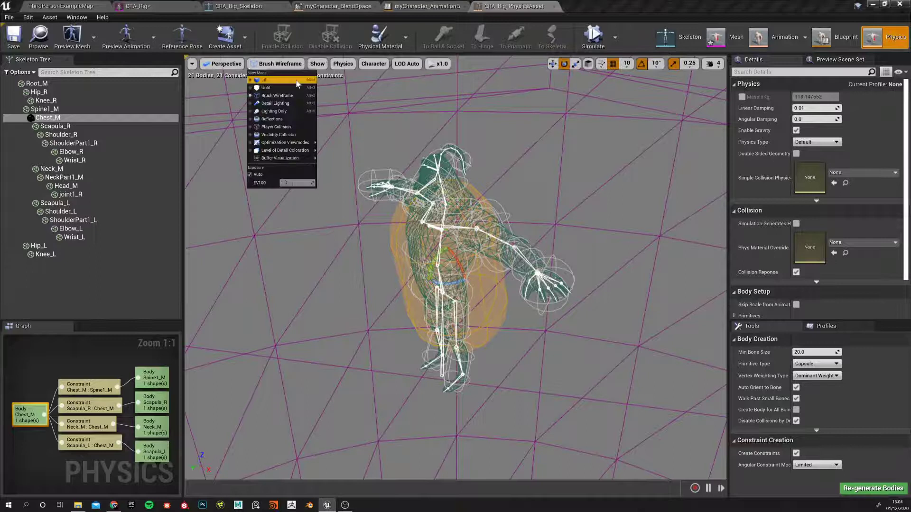
{"action": "left_click", "coordinate": [293, 84]}
{"action": "left_click_drag", "start_coordinate": [353, 241], "coordinate": [353, 279], "text": "alt"}
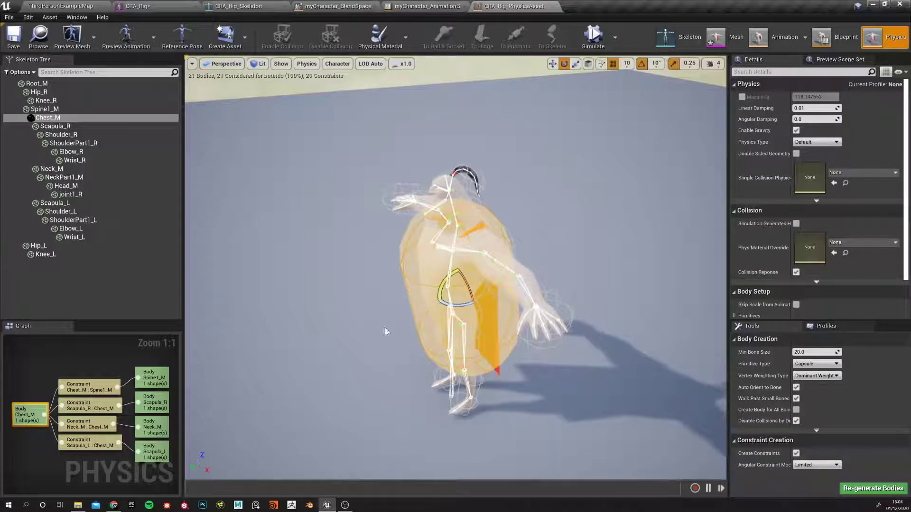
{"action": "left_click_drag", "start_coordinate": [304, 296], "coordinate": [322, 299], "text": "alt"}
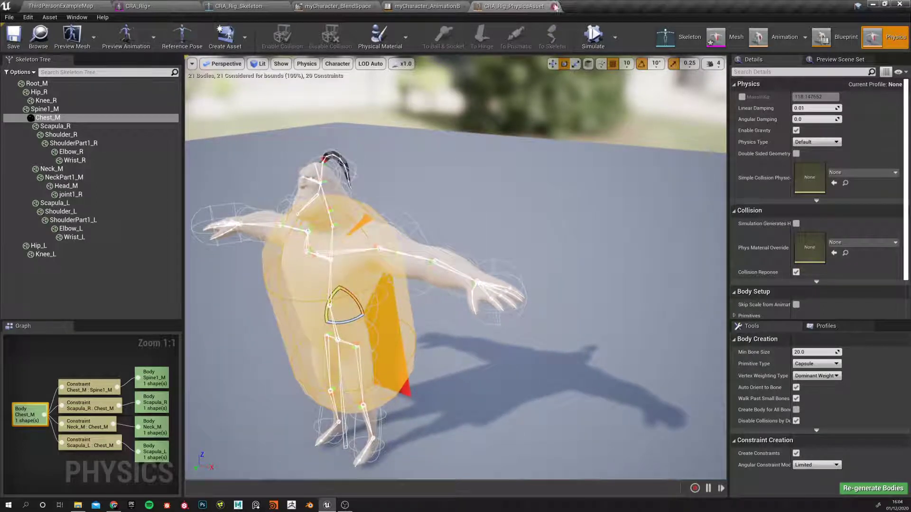
Step: Close all the open character asset editors to get back to the level editor
{"action": "left_click", "coordinate": [425, 7]}
{"action": "left_click", "coordinate": [464, 6]}
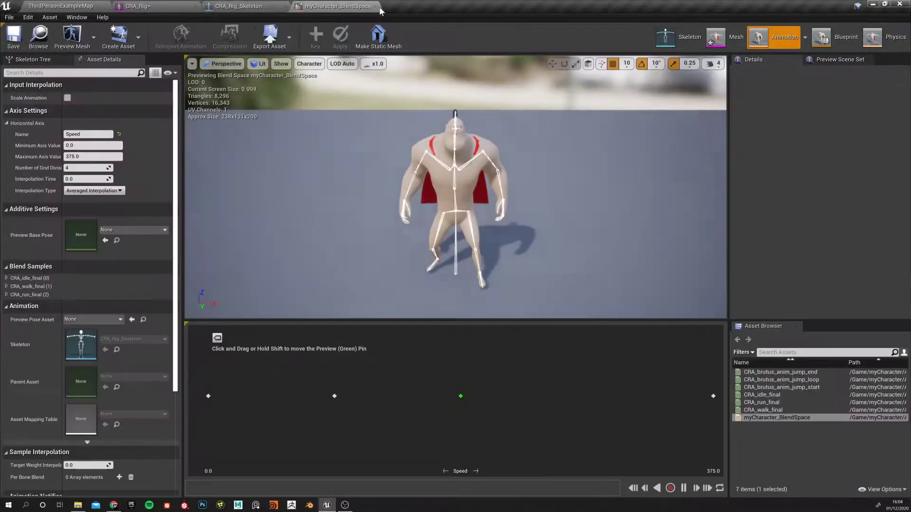
{"action": "left_click", "coordinate": [375, 7]}
{"action": "left_click", "coordinate": [285, 6]}
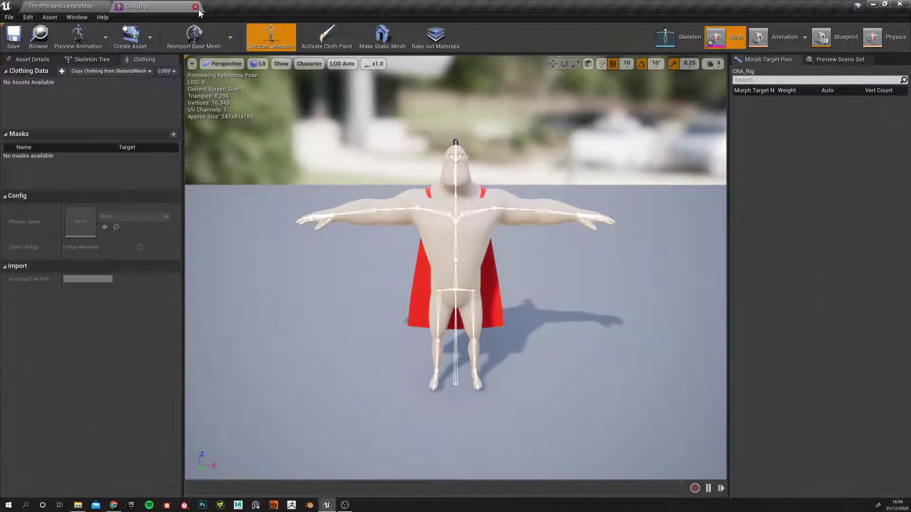
{"action": "left_click", "coordinate": [196, 6]}
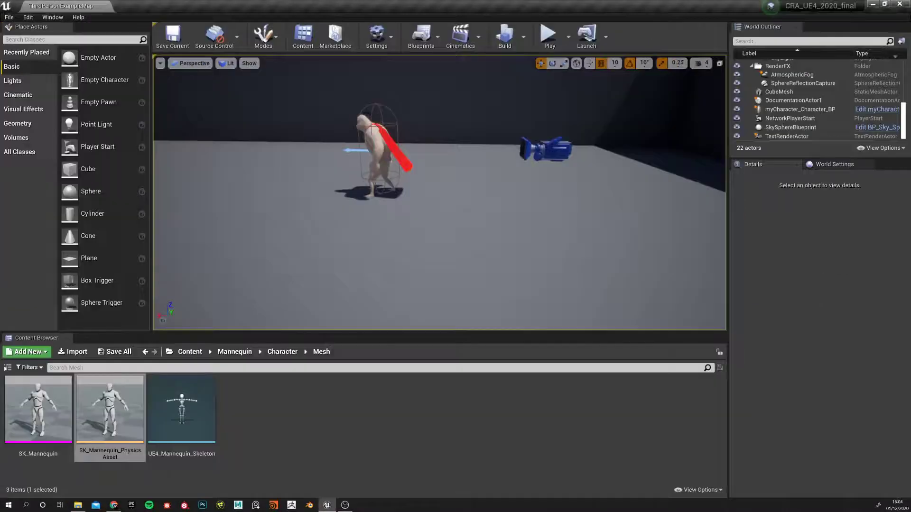
Step: Open the CRA_Rig skeletal mesh from the Content folder myCharacter and select its body section from an angled view
{"action": "left_click", "coordinate": [190, 351]}
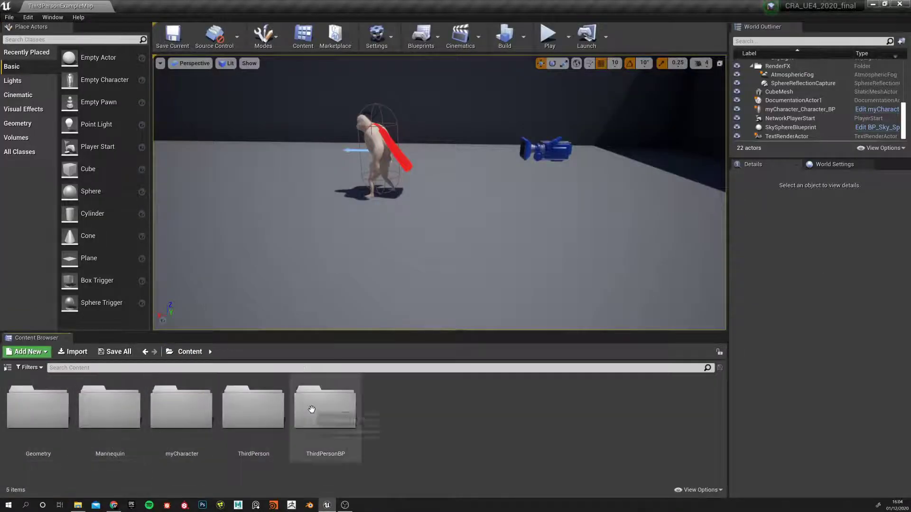
{"action": "double_click", "coordinate": [180, 407]}
{"action": "double_click", "coordinate": [253, 408]}
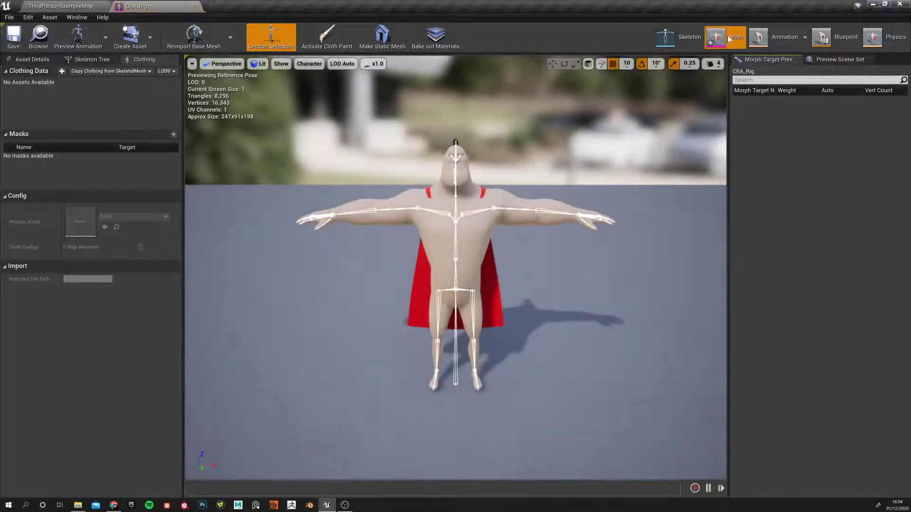
{"action": "right_click_drag", "start_coordinate": [573, 330], "coordinate": [586, 316]}
{"action": "right_click_drag", "start_coordinate": [534, 293], "coordinate": [404, 287]}
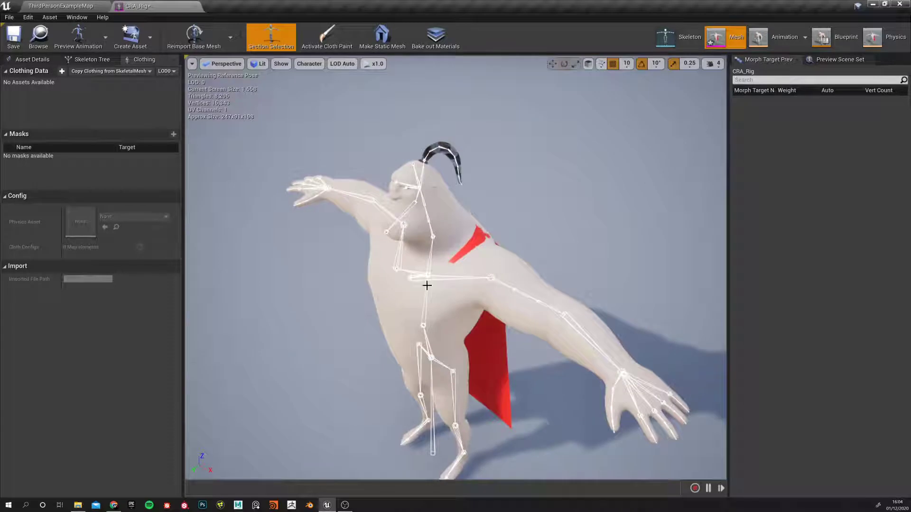
{"action": "left_click", "coordinate": [443, 277]}
Step: Open the character's skeleton and select the Chest_M, Shoulder_R and Scapula_R bones in turn to identify them
{"action": "left_click", "coordinate": [689, 38]}
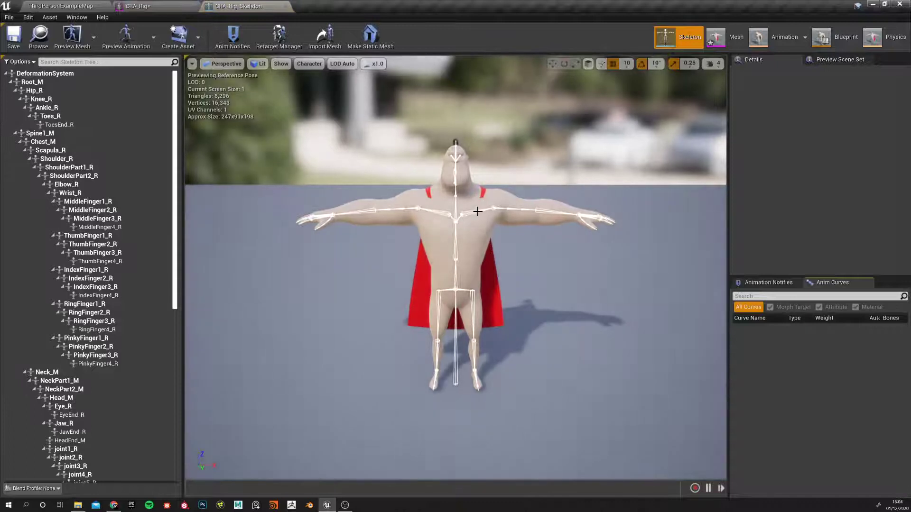
{"action": "left_click", "coordinate": [472, 217]}
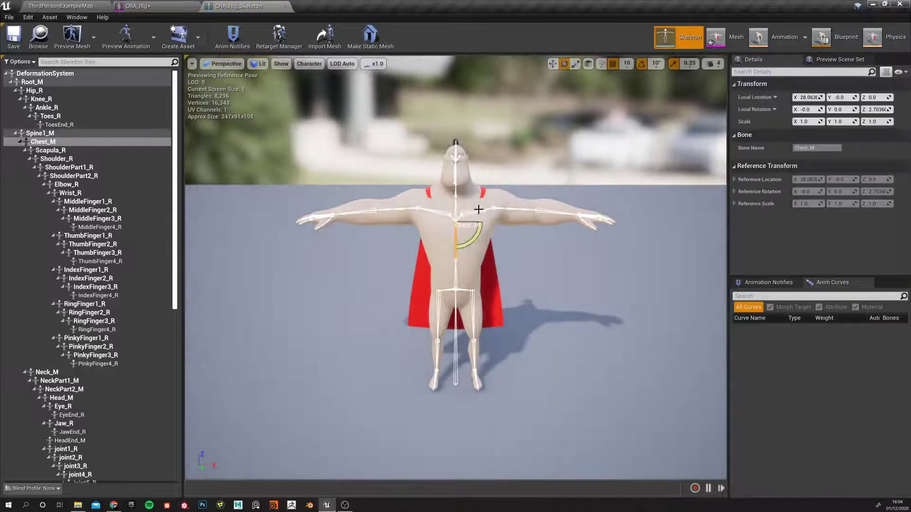
{"action": "right_click_drag", "start_coordinate": [534, 242], "coordinate": [448, 335]}
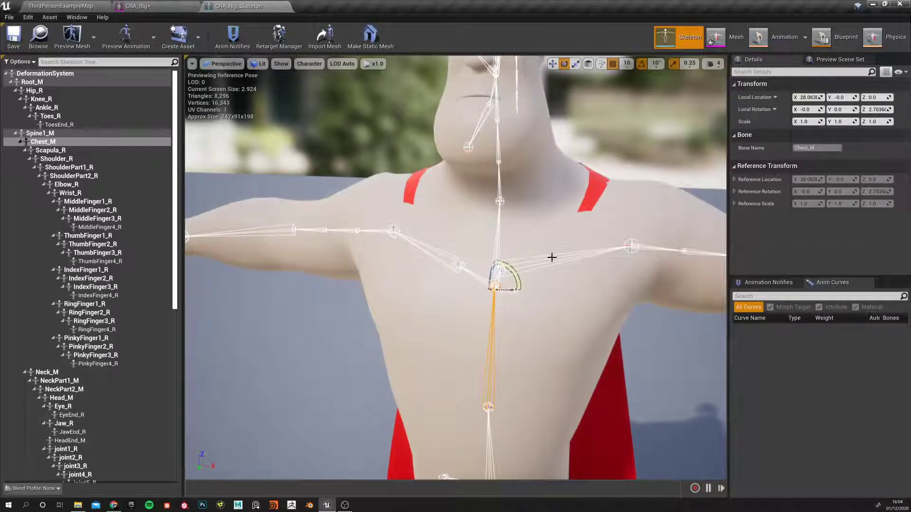
{"action": "left_click", "coordinate": [580, 258]}
{"action": "left_click", "coordinate": [520, 259]}
{"action": "left_click", "coordinate": [456, 259]}
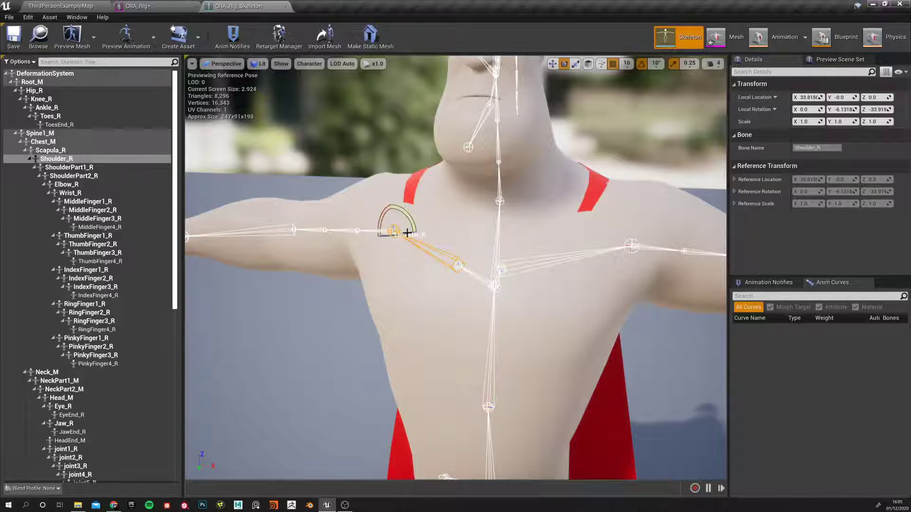
{"action": "left_click", "coordinate": [458, 266]}
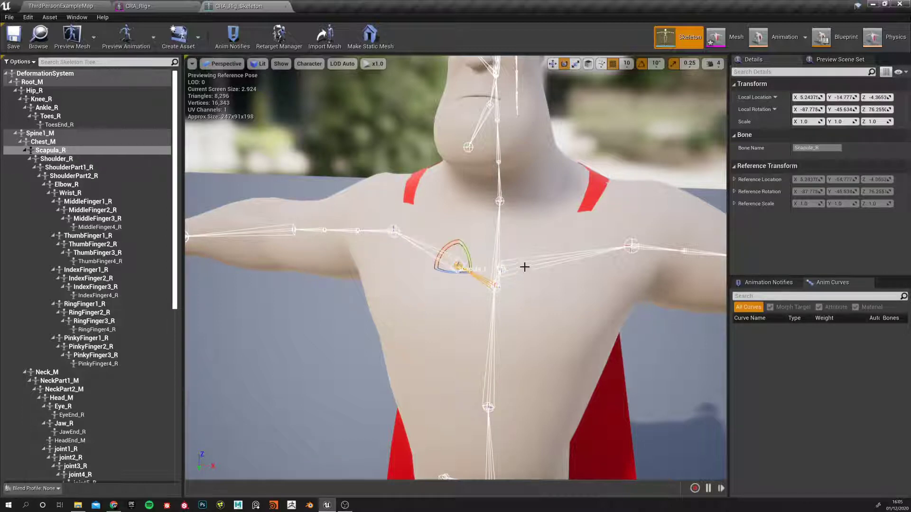
Step: Try rotating the Scapula_L bone to test how the cape follows the shoulder, and undo the rotations
{"action": "left_click", "coordinate": [502, 268]}
{"action": "left_click_drag", "start_coordinate": [488, 253], "coordinate": [477, 280]}
{"action": "right_click_drag", "start_coordinate": [574, 226], "coordinate": [590, 227]}
{"action": "right_click_drag", "start_coordinate": [554, 283], "coordinate": [541, 307]}
{"action": "right_click_drag", "start_coordinate": [431, 315], "coordinate": [478, 308]}
{"action": "left_click_drag", "start_coordinate": [343, 275], "coordinate": [419, 280]}
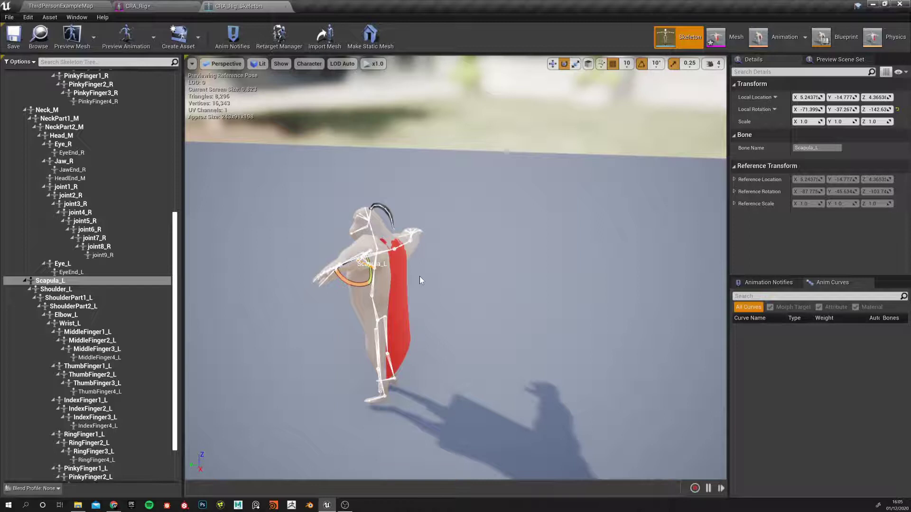
{"action": "key", "text": "ctrl+z"}
{"action": "key", "text": "ctrl+z"}
Step: Try rotating the left shoulder bone to test its effect on the mesh and cape, undoing each rotation
{"action": "right_click_drag", "start_coordinate": [428, 286], "coordinate": [375, 285]}
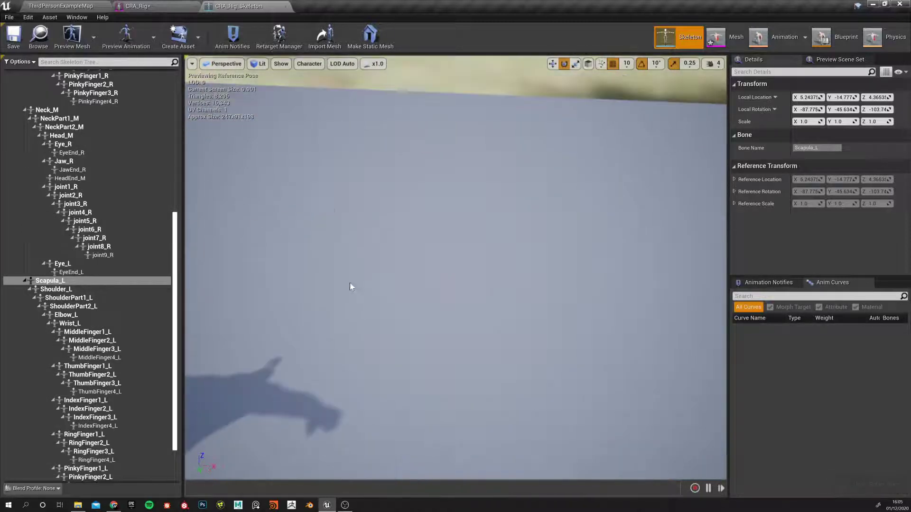
{"action": "key", "text": "f"}
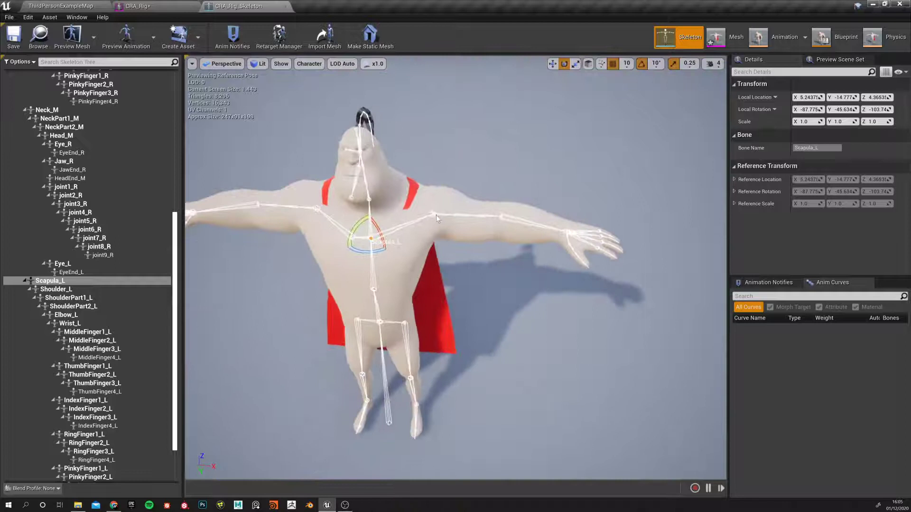
{"action": "left_click", "coordinate": [439, 216]}
{"action": "mouse_move", "coordinate": [438, 199]}
{"action": "left_mouse_down"}
{"action": "mouse_move", "coordinate": [422, 223]}
{"action": "mouse_move", "coordinate": [435, 210]}
{"action": "left_mouse_up"}
{"action": "key", "text": "ctrl+z"}
{"action": "left_click", "coordinate": [460, 273]}
{"action": "scroll", "coordinate": [408, 192], "scroll_direction": "up", "scroll_amount": 3}
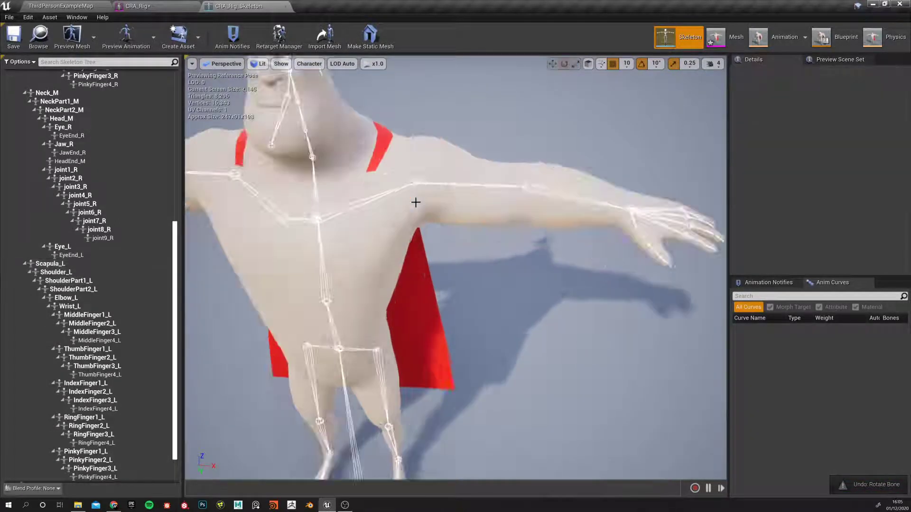
{"action": "scroll", "coordinate": [399, 184], "scroll_direction": "down", "scroll_amount": 2}
{"action": "left_click", "coordinate": [412, 186]}
{"action": "left_click_drag", "start_coordinate": [403, 161], "coordinate": [399, 168]}
{"action": "key", "text": "ctrl+z"}
Step: Examine how the cape sits against the shoulders and back from the side and from behind
{"action": "scroll", "coordinate": [453, 266], "scroll_direction": "down", "scroll_amount": 6}
{"action": "right_click_drag", "start_coordinate": [456, 313], "coordinate": [422, 312]}
{"action": "right_click_drag", "start_coordinate": [279, 282], "coordinate": [571, 270]}
{"action": "left_click", "coordinate": [279, 282]}
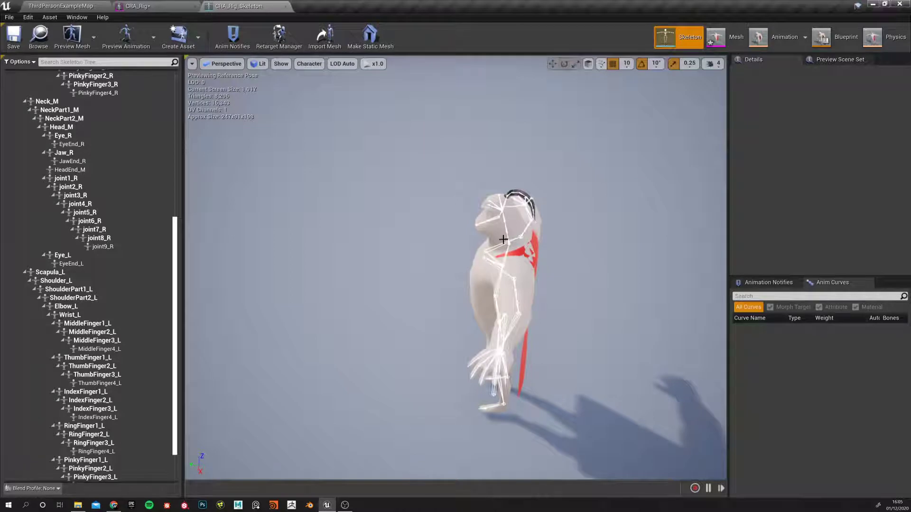
{"action": "right_click_drag", "start_coordinate": [463, 277], "coordinate": [419, 257]}
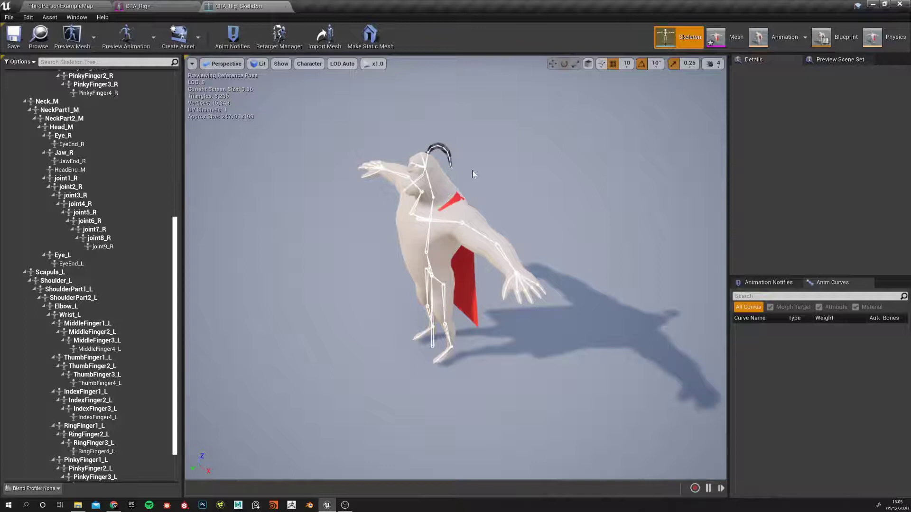
{"action": "scroll", "coordinate": [400, 179], "scroll_direction": "up", "scroll_amount": 6}
{"action": "right_click_drag", "start_coordinate": [507, 250], "coordinate": [587, 265]}
{"action": "left_click_drag", "start_coordinate": [586, 264], "coordinate": [565, 250], "text": "alt"}
{"action": "scroll", "coordinate": [565, 250], "scroll_direction": "down", "scroll_amount": 4}
{"action": "right_click_drag", "start_coordinate": [565, 250], "coordinate": [565, 308]}
{"action": "right_click_drag", "start_coordinate": [566, 274], "coordinate": [561, 262]}
{"action": "scroll", "coordinate": [561, 262], "scroll_direction": "down", "scroll_amount": 3}
{"action": "middle_click_drag", "start_coordinate": [561, 262], "coordinate": [548, 269]}
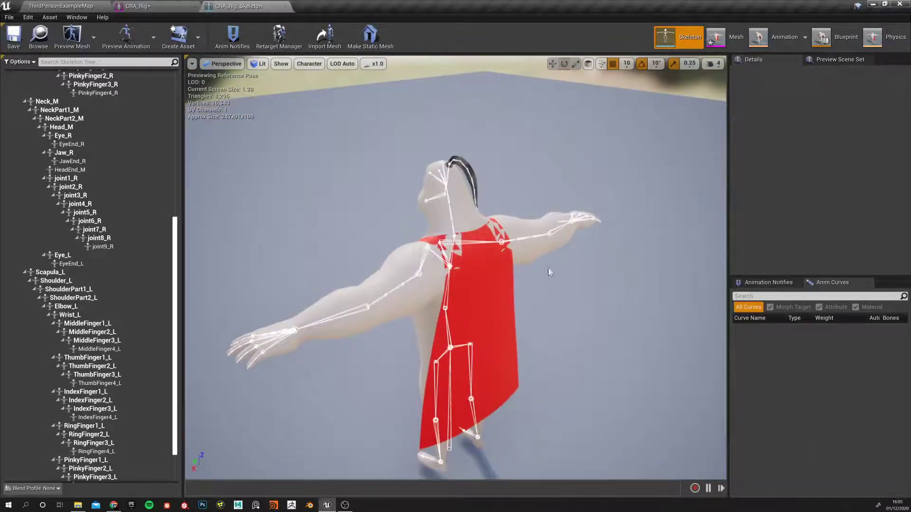
Step: Close the skeleton editor and select the red cape section in the CRA_Rig mesh from the side
{"action": "left_click", "coordinate": [285, 7]}
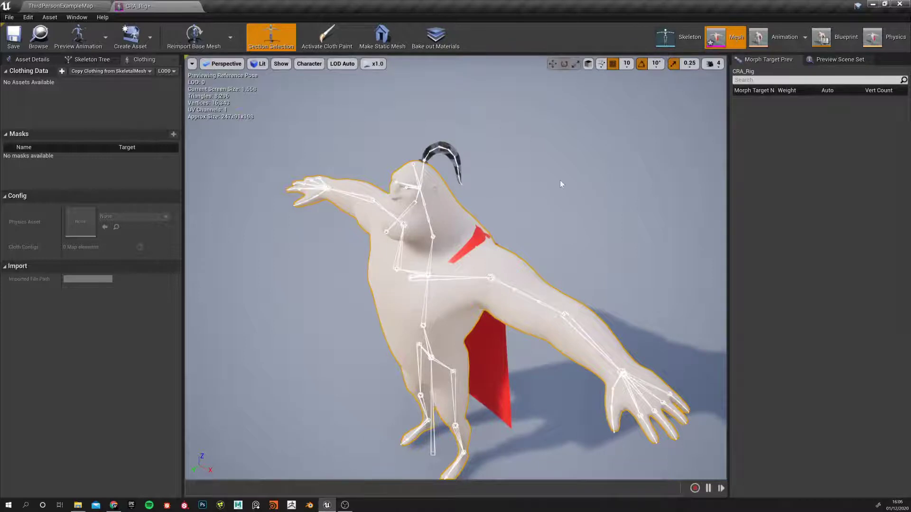
{"action": "left_click_drag", "start_coordinate": [559, 185], "coordinate": [452, 260], "text": "alt"}
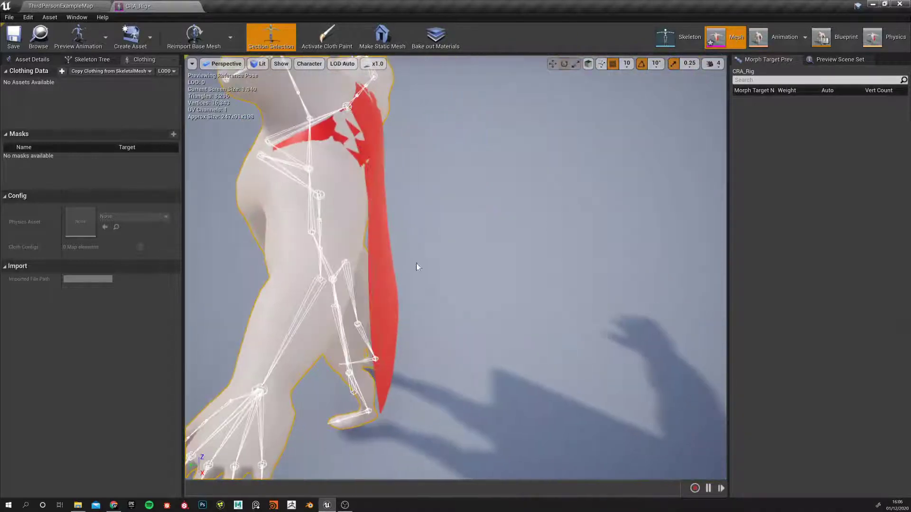
{"action": "left_click", "coordinate": [371, 217]}
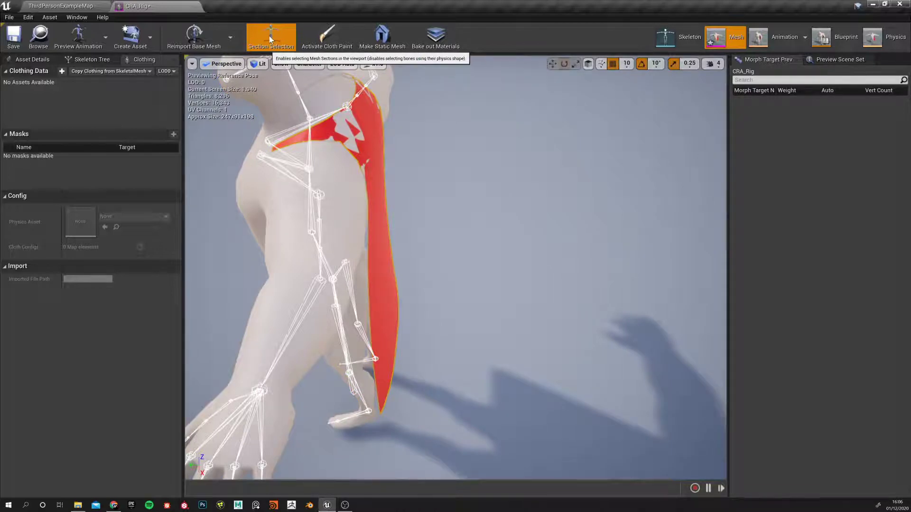
Step: Turn off Section Selection and try to select the cape directly on the mesh
{"action": "left_click_drag", "start_coordinate": [470, 159], "coordinate": [473, 159], "text": "alt"}
{"action": "left_click", "coordinate": [361, 140]}
{"action": "left_click", "coordinate": [448, 142]}
{"action": "left_click", "coordinate": [380, 122]}
{"action": "left_click", "coordinate": [384, 181]}
{"action": "left_click", "coordinate": [385, 180]}
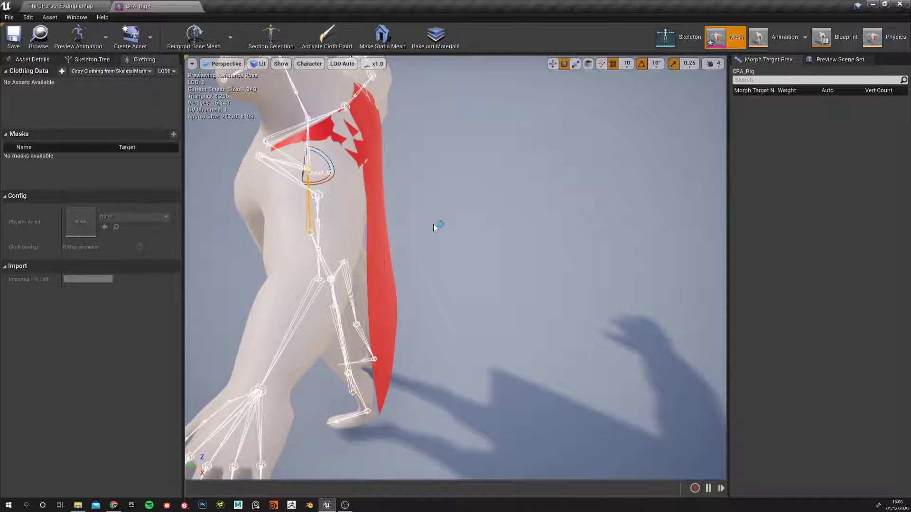
{"action": "mouse_move", "coordinate": [542, 192]}
{"action": "left_mouse_down", "text": "alt"}
{"action": "mouse_move", "coordinate": [493, 199]}
{"action": "mouse_move", "coordinate": [569, 189]}
{"action": "mouse_move", "coordinate": [543, 191]}
{"action": "left_mouse_up", "text": "alt"}
{"action": "left_click", "coordinate": [326, 183]}
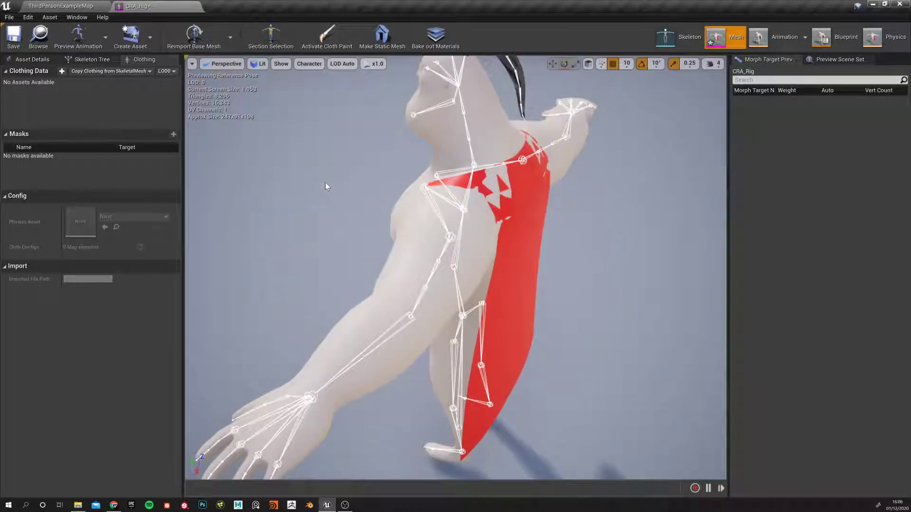
Step: Turn Section Selection back on and select the cape, hair and body sections in turn
{"action": "left_click", "coordinate": [271, 43]}
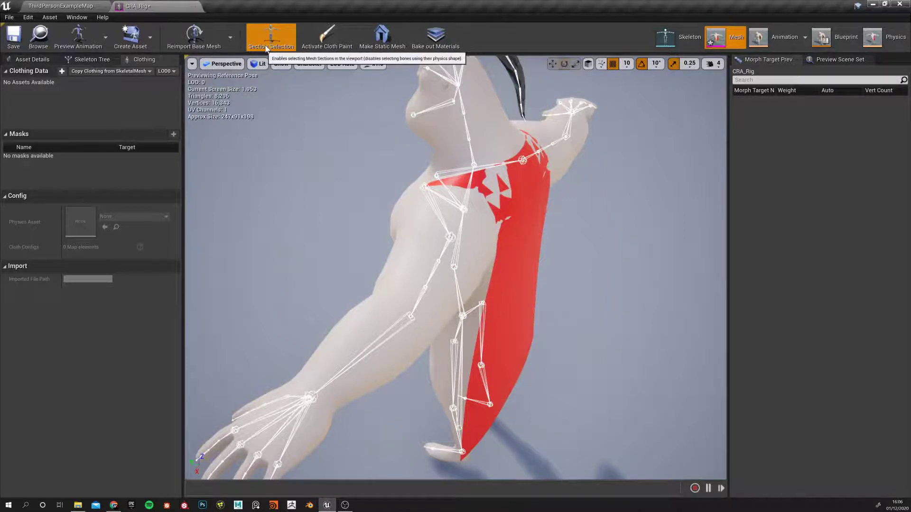
{"action": "left_click", "coordinate": [519, 198]}
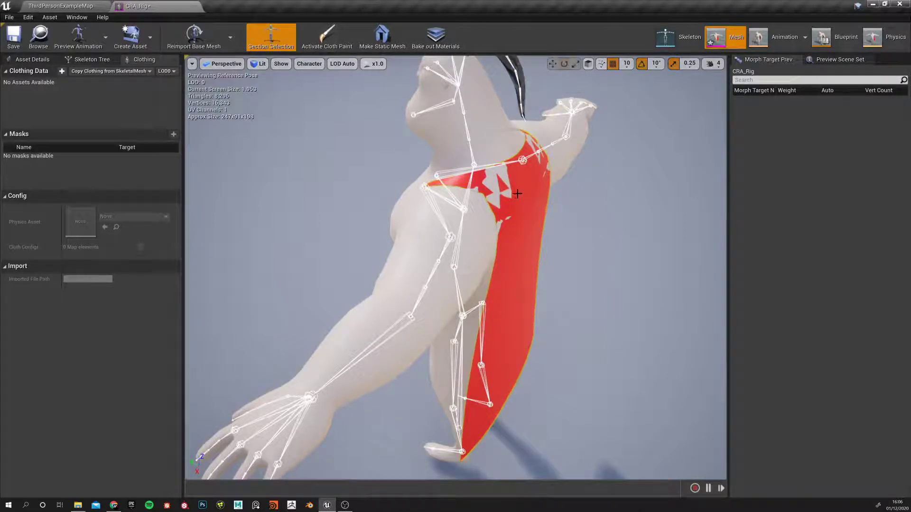
{"action": "middle_click_drag", "start_coordinate": [520, 197], "coordinate": [464, 156]}
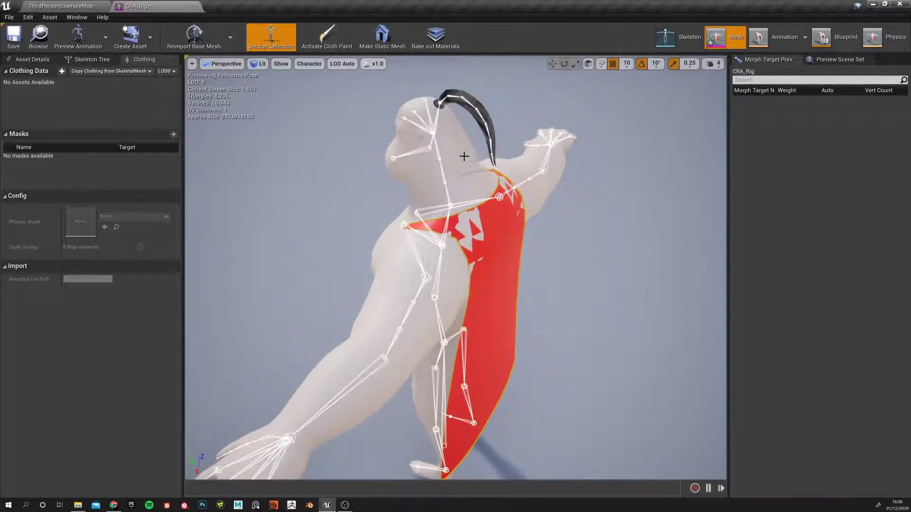
{"action": "left_click", "coordinate": [462, 152]}
{"action": "left_click", "coordinate": [509, 235]}
{"action": "left_click", "coordinate": [480, 105]}
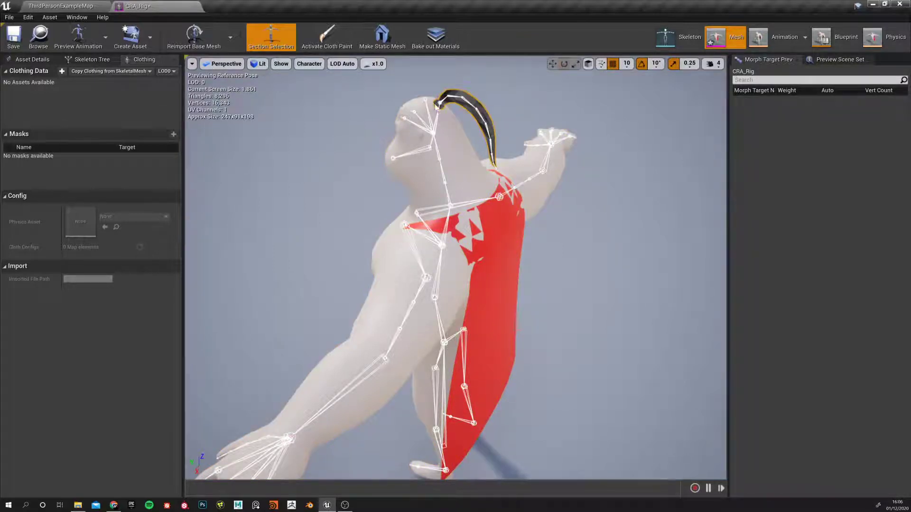
{"action": "left_click", "coordinate": [397, 162]}
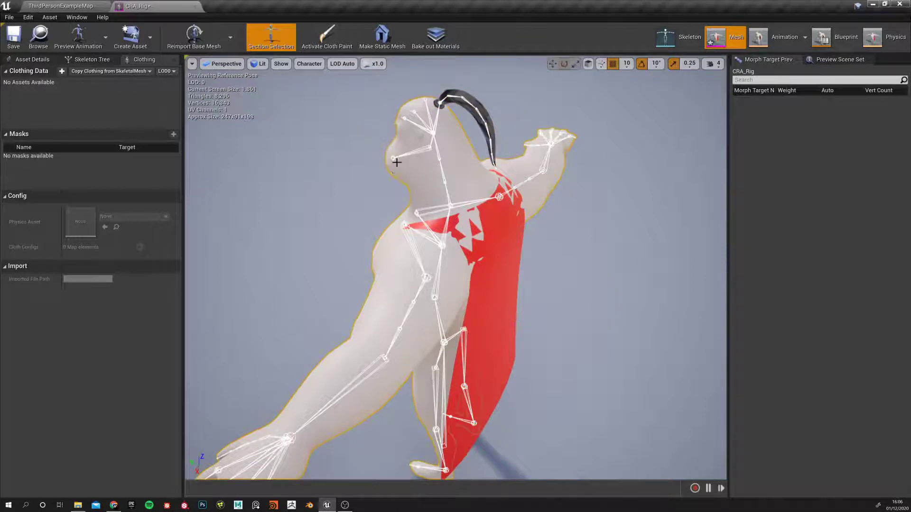
Step: Create clothing data named CRA_Rig_Clothing from the cape section, using CRA_Rig_PhysicsAsset for collision
{"action": "left_click", "coordinate": [503, 308]}
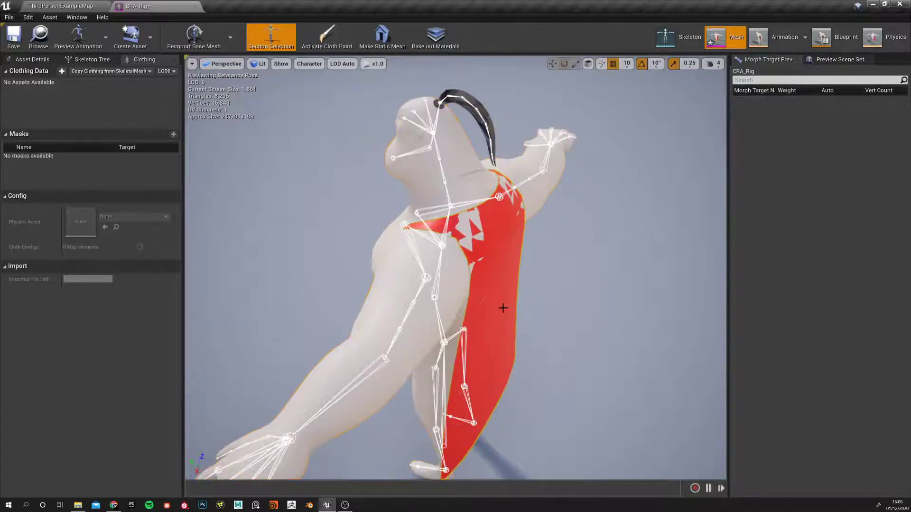
{"action": "left_click_drag", "start_coordinate": [521, 304], "coordinate": [408, 315], "text": "alt"}
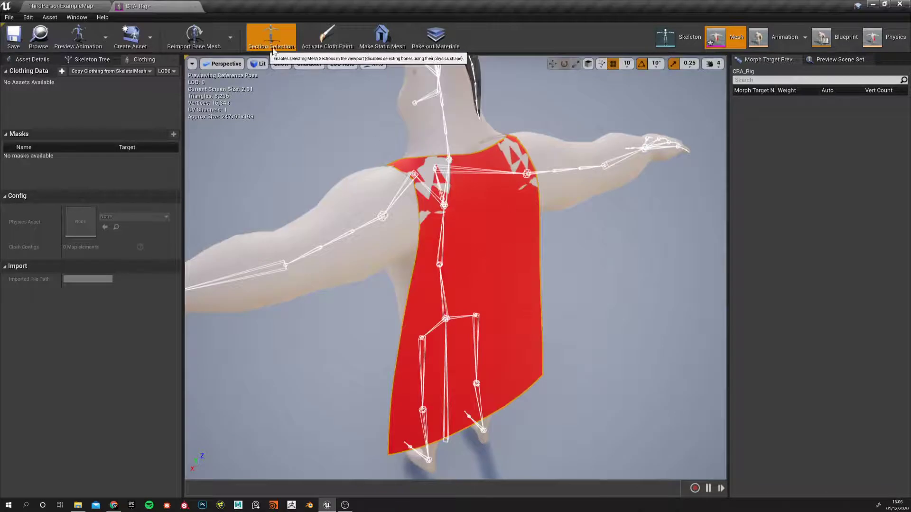
{"action": "right_click", "coordinate": [513, 234]}
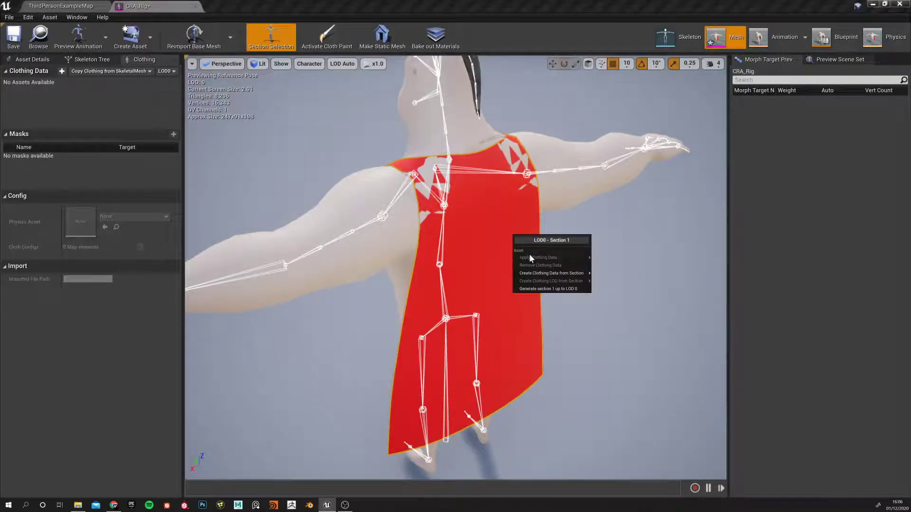
{"action": "mouse_move", "coordinate": [536, 278]}
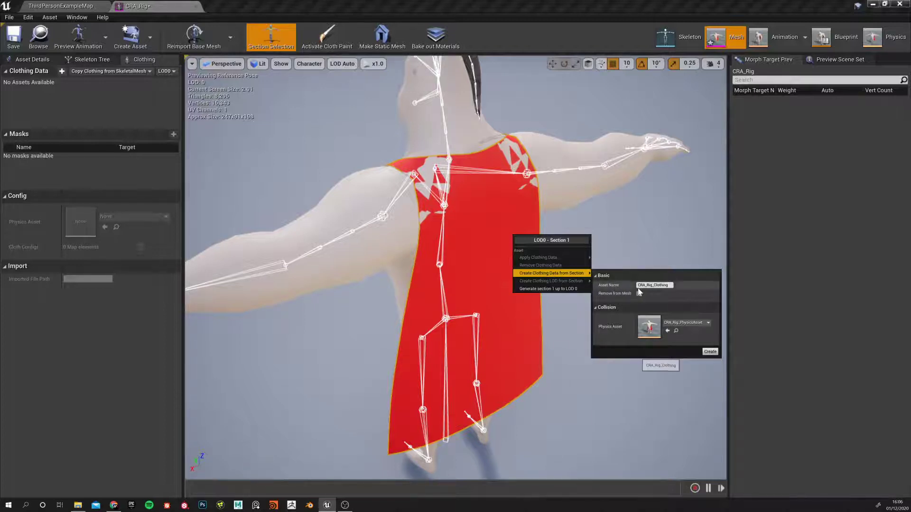
{"action": "left_click", "coordinate": [664, 285]}
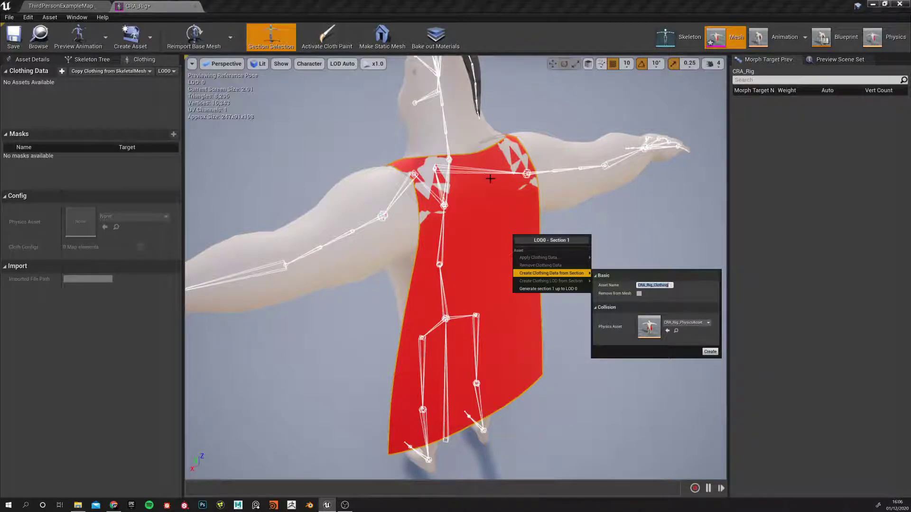
{"action": "left_click", "coordinate": [708, 352]}
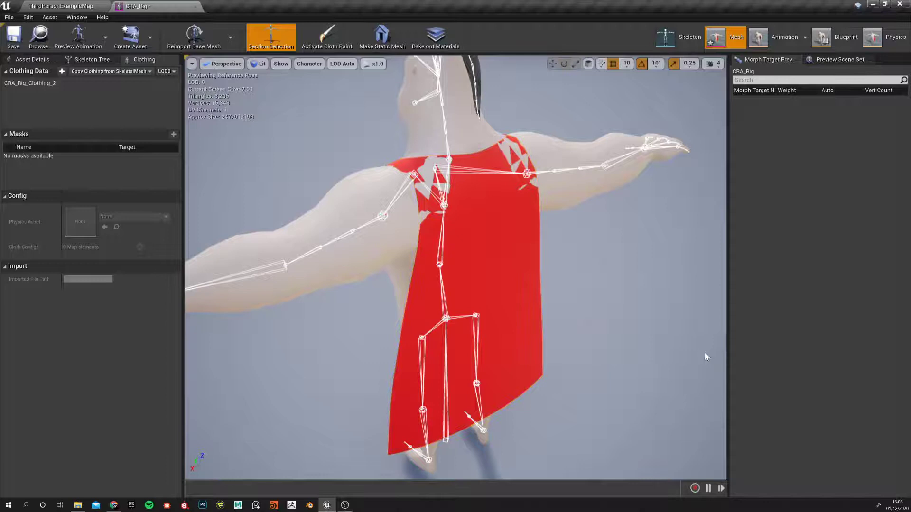
Step: Select the red cape section again from behind and activate Cloth Paint
{"action": "mouse_move", "coordinate": [510, 296]}
{"action": "left_mouse_down"}
{"action": "mouse_move", "coordinate": [596, 298]}
{"action": "mouse_move", "coordinate": [522, 299]}
{"action": "left_mouse_up"}
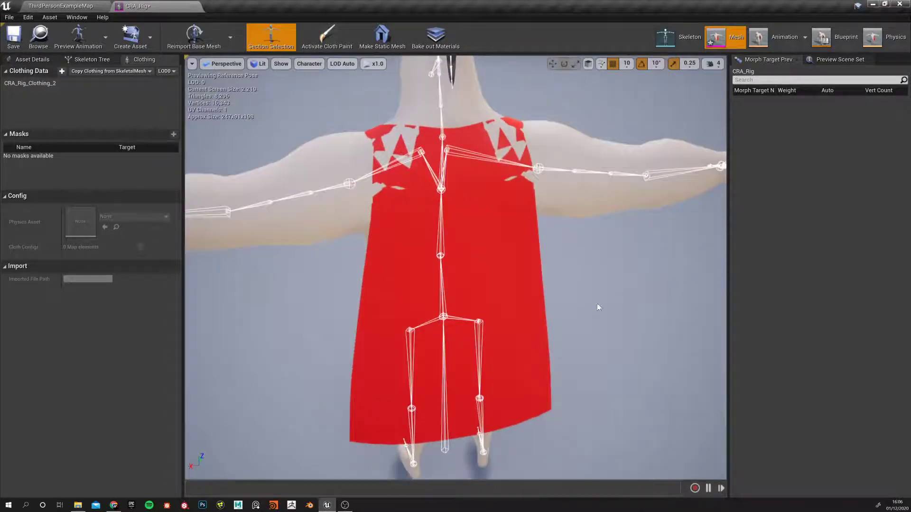
{"action": "left_click", "coordinate": [522, 287]}
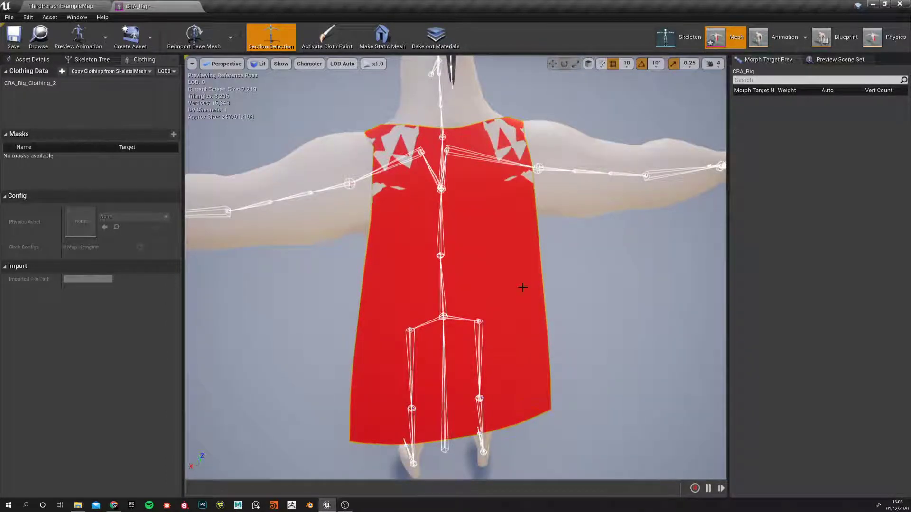
{"action": "scroll", "coordinate": [522, 287], "scroll_direction": "down", "scroll_amount": 3}
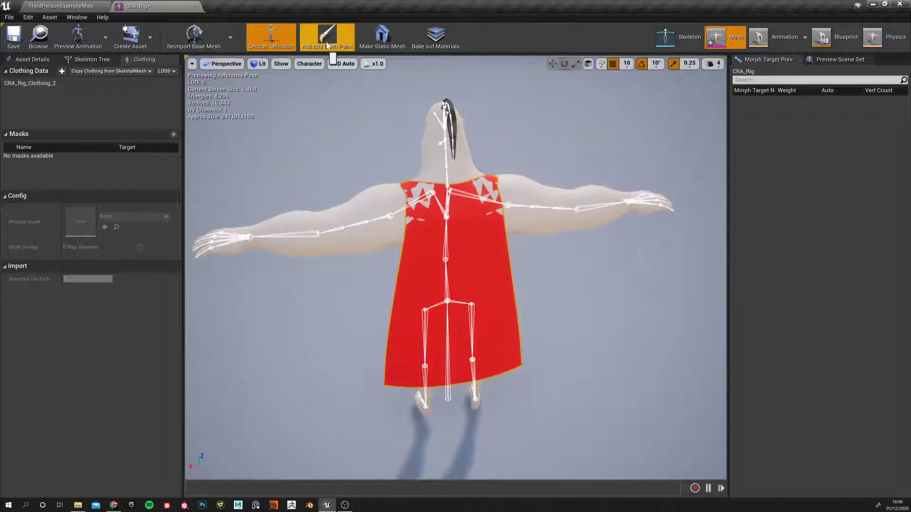
{"action": "left_click", "coordinate": [326, 41]}
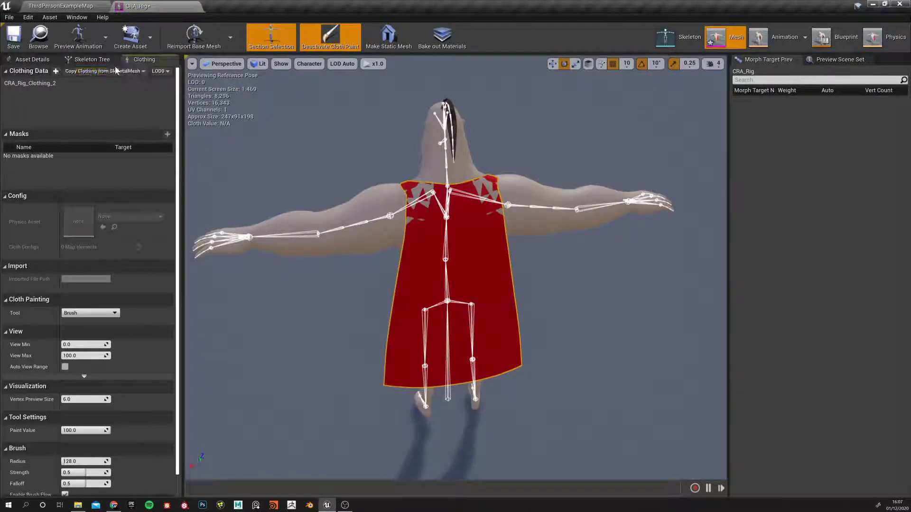
{"action": "left_click", "coordinate": [89, 60]}
{"action": "left_click", "coordinate": [143, 60]}
{"action": "left_click_drag", "start_coordinate": [370, 279], "coordinate": [270, 266], "text": "alt"}
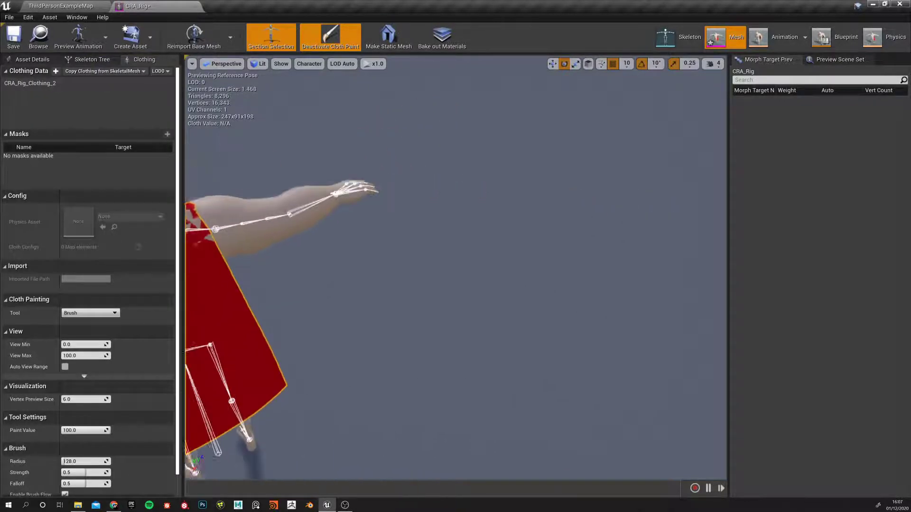
{"action": "scroll", "coordinate": [362, 271], "scroll_direction": "down", "scroll_amount": 4}
{"action": "left_click_drag", "start_coordinate": [362, 271], "coordinate": [408, 237], "text": "alt"}
{"action": "left_click_drag", "start_coordinate": [348, 225], "coordinate": [412, 219], "text": "alt"}
{"action": "left_click", "coordinate": [271, 42]}
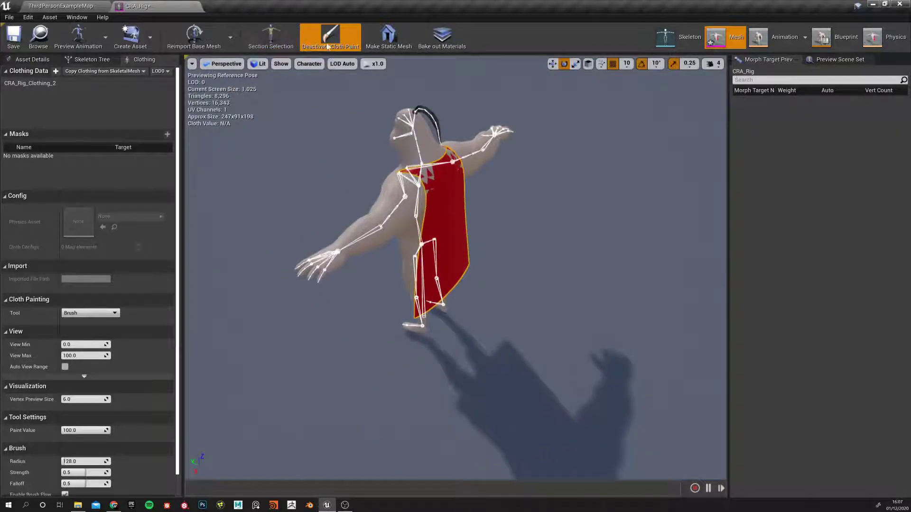
{"action": "left_click", "coordinate": [339, 35]}
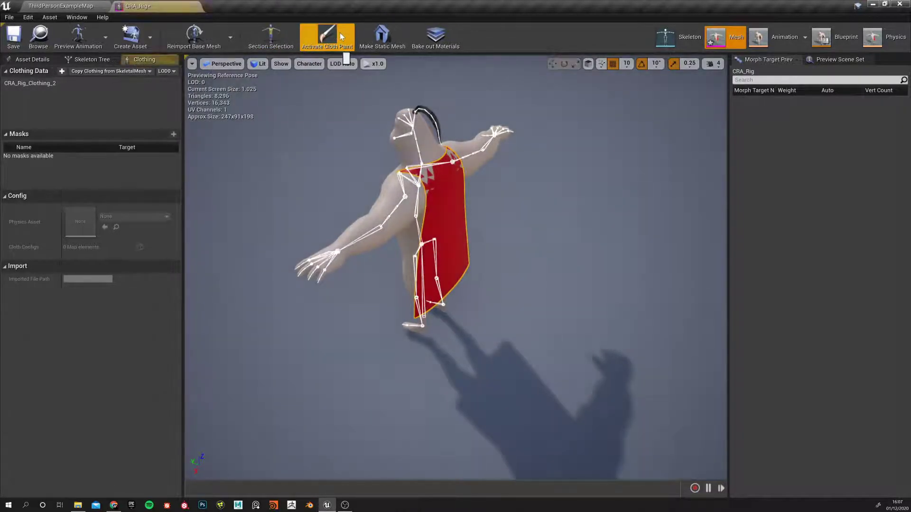
{"action": "left_click", "coordinate": [340, 35]}
{"action": "left_click", "coordinate": [271, 38]}
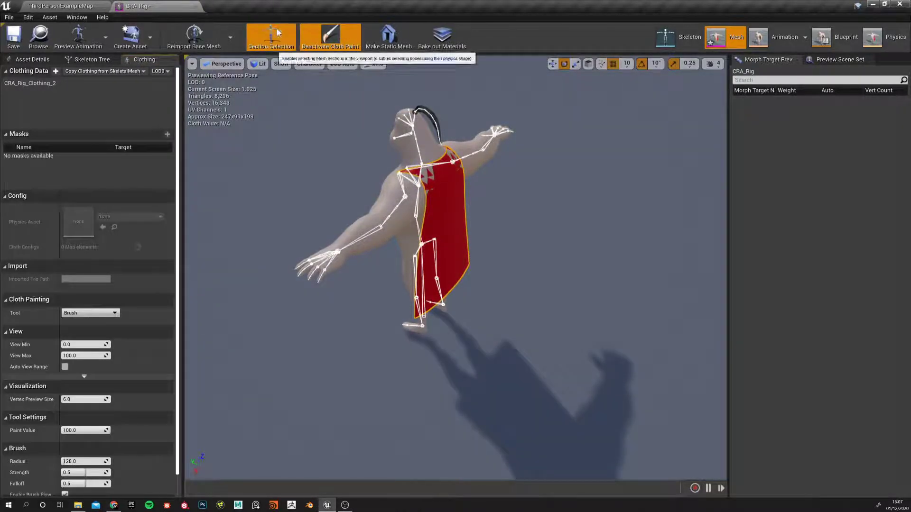
Step: Select the CRA_Rig_Clothing_2 clothing data as the asset for cloth painting
{"action": "left_click", "coordinate": [39, 83]}
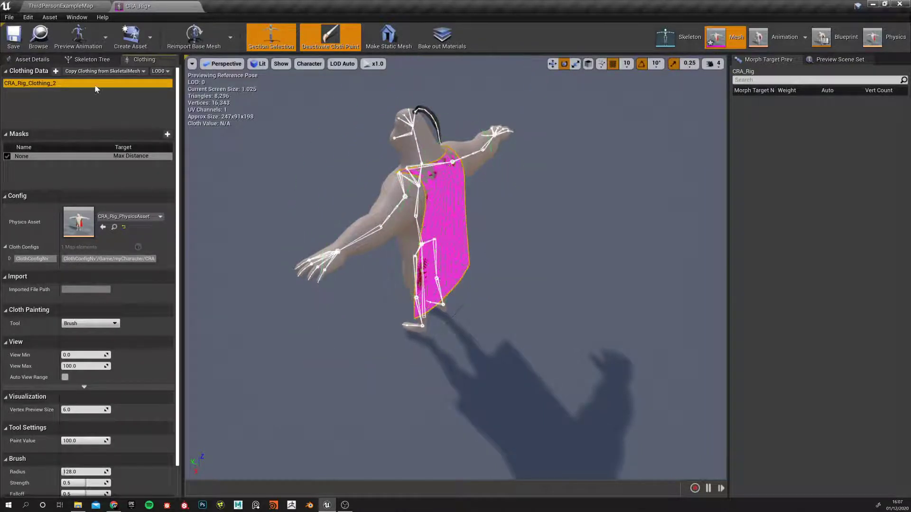
{"action": "left_click_drag", "start_coordinate": [134, 65], "coordinate": [496, 152]}
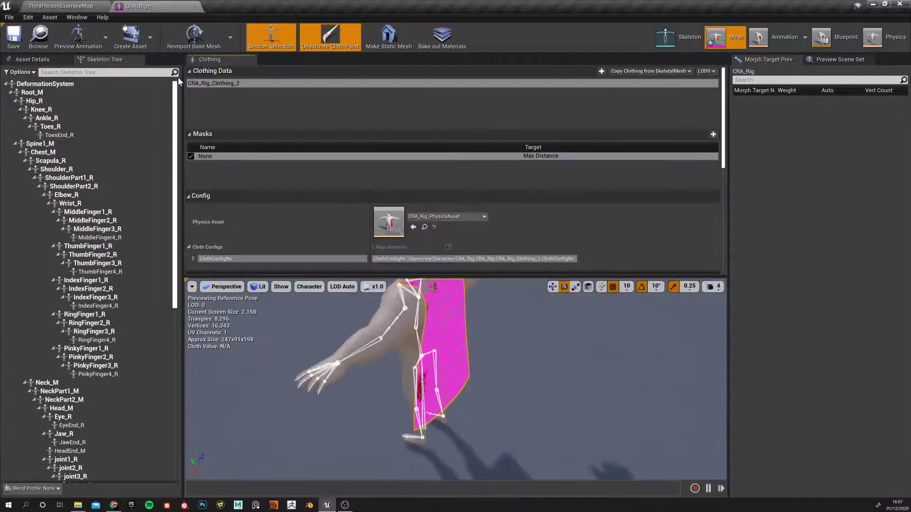
{"action": "left_click_drag", "start_coordinate": [210, 59], "coordinate": [505, 267]}
{"action": "left_click_drag", "start_coordinate": [632, 271], "coordinate": [641, 132]}
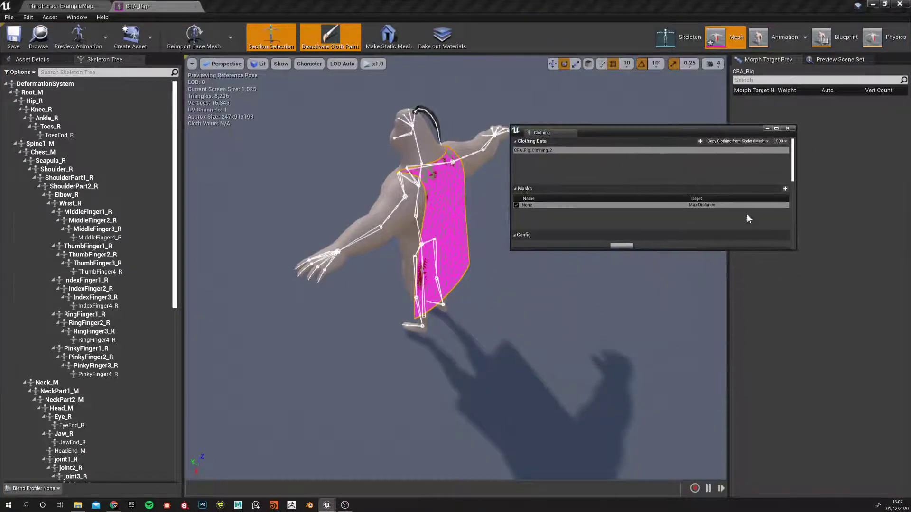
{"action": "mouse_move", "coordinate": [795, 257]}
{"action": "left_mouse_down"}
{"action": "mouse_move", "coordinate": [829, 378]}
{"action": "mouse_move", "coordinate": [833, 460]}
{"action": "left_mouse_up"}
{"action": "left_click_drag", "start_coordinate": [545, 138], "coordinate": [154, 61]}
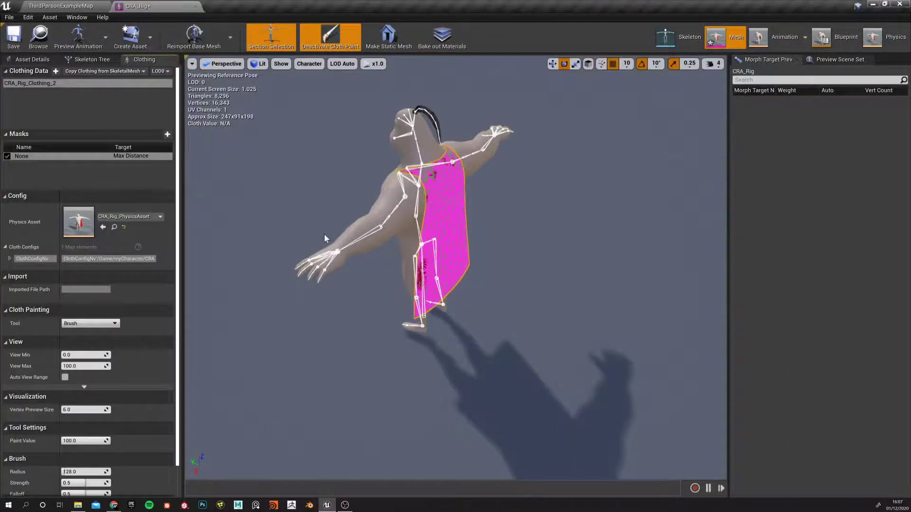
Step: Review the available cloth painting tools and set the brush radius to 12 for painting the cape
{"action": "scroll", "coordinate": [542, 262], "scroll_direction": "up", "scroll_amount": 5}
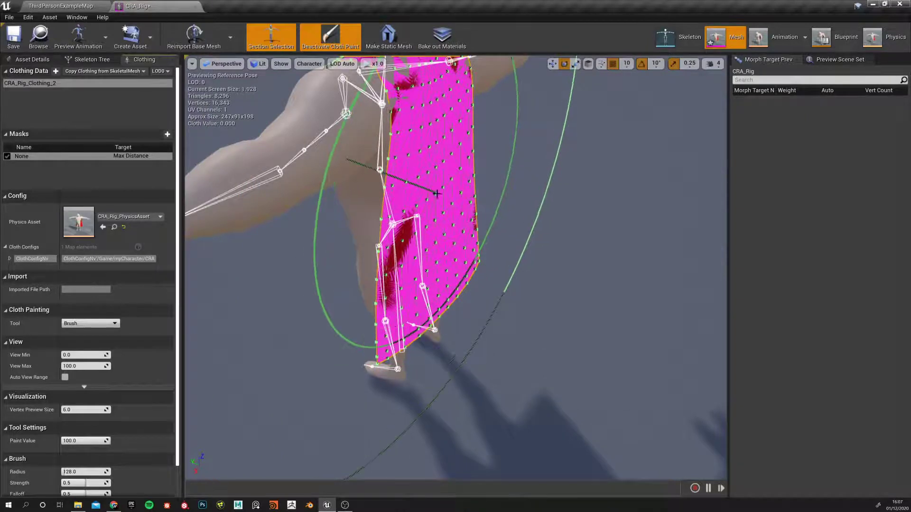
{"action": "scroll", "coordinate": [439, 200], "scroll_direction": "down", "scroll_amount": 3}
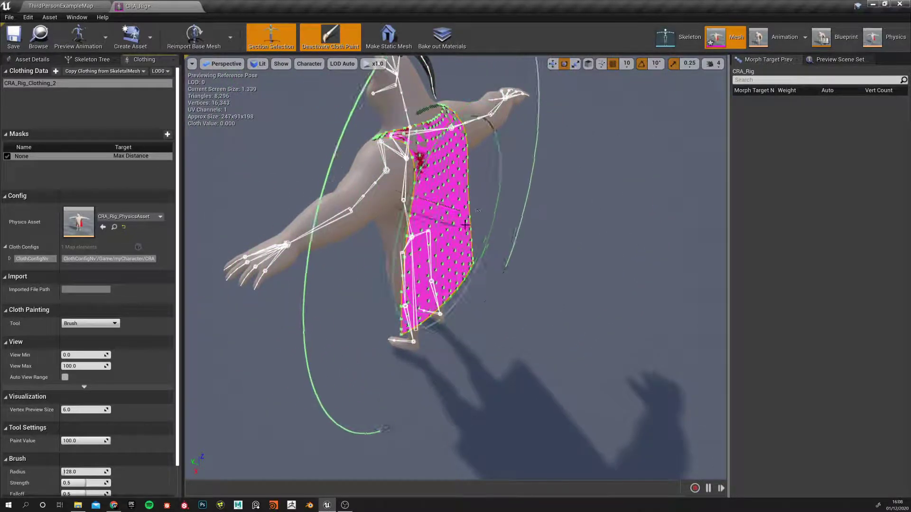
{"action": "left_click", "coordinate": [79, 325]}
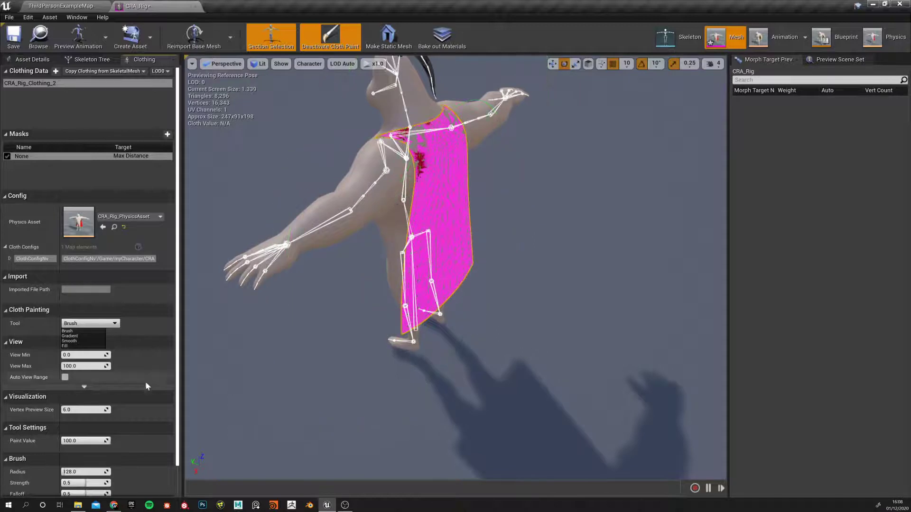
{"action": "scroll", "coordinate": [73, 433], "scroll_direction": "down", "scroll_amount": 2}
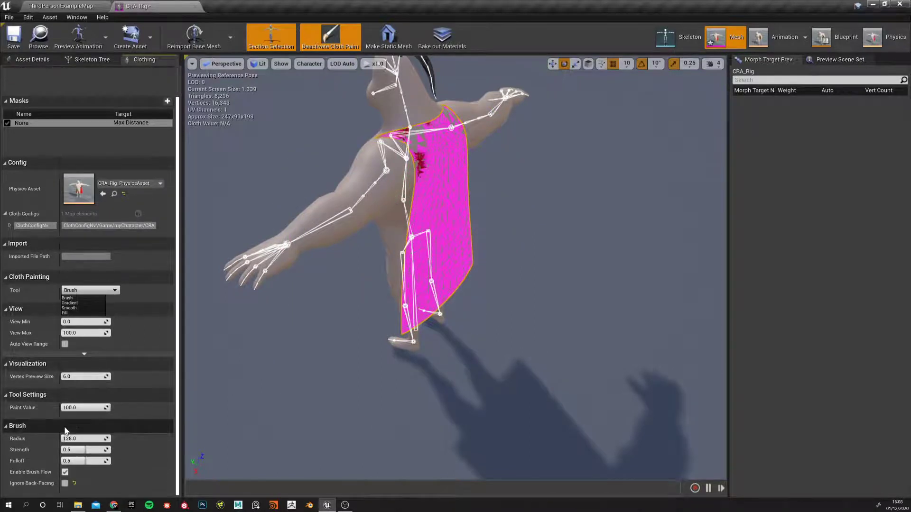
{"action": "mouse_move", "coordinate": [75, 439]}
{"action": "left_mouse_down"}
{"action": "mouse_move", "coordinate": [61, 439]}
{"action": "mouse_move", "coordinate": [104, 439]}
{"action": "left_mouse_up"}
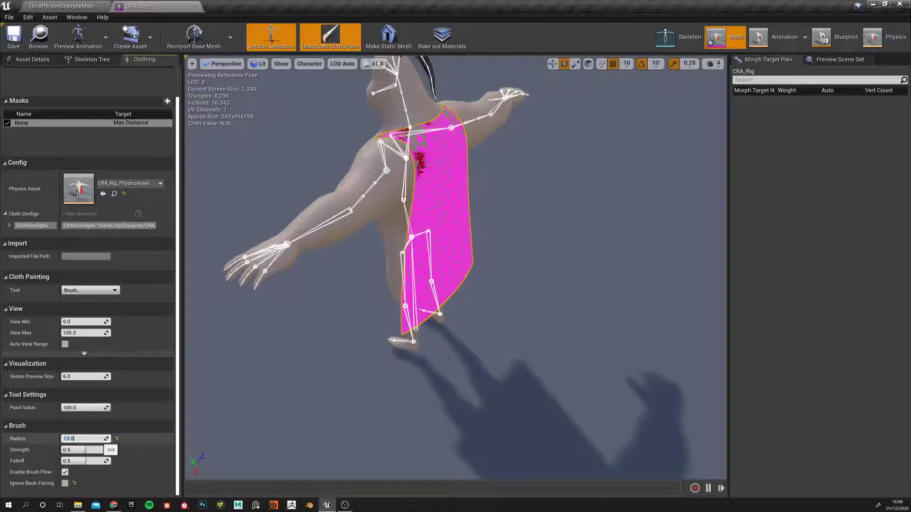
{"action": "left_click_drag", "start_coordinate": [64, 438], "coordinate": [64, 439]}
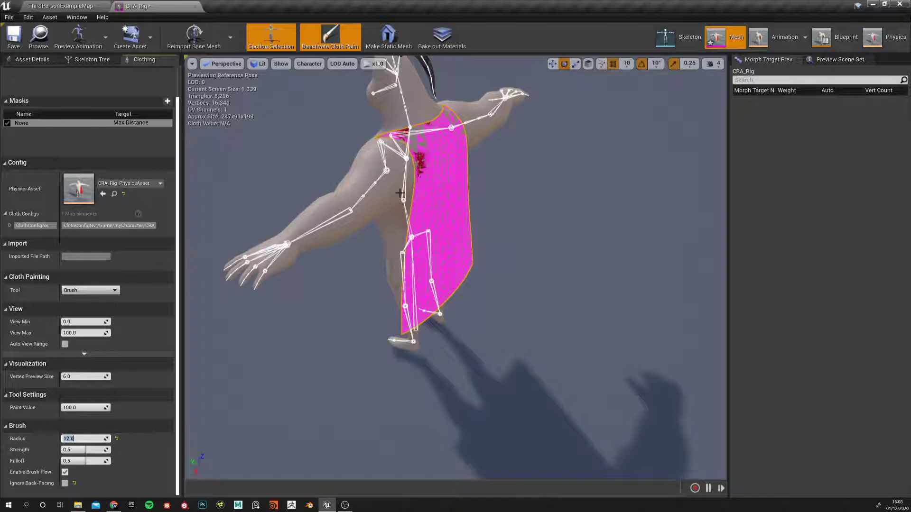
Step: Brush a Max Distance paint value of 100 over the cape's back down to the hem, leaving the shoulder edge unpainted
{"action": "scroll", "coordinate": [440, 193], "scroll_direction": "up", "scroll_amount": 5}
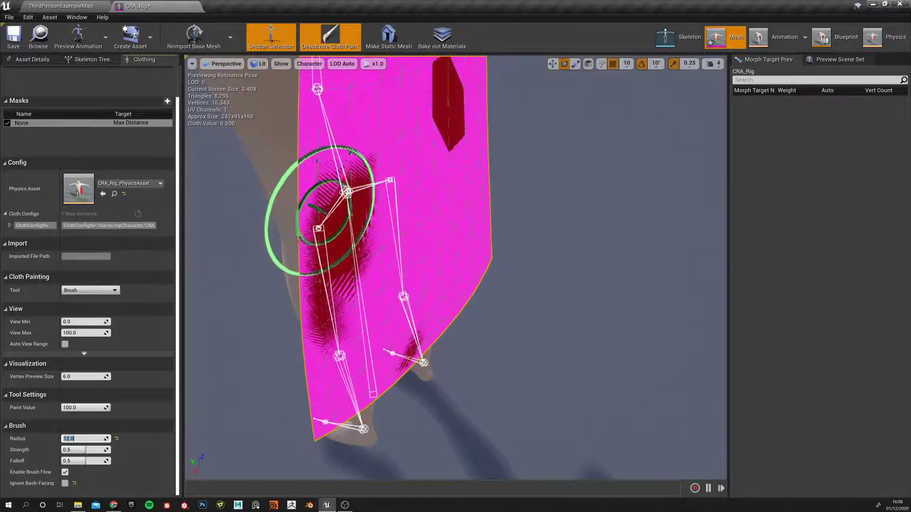
{"action": "scroll", "coordinate": [334, 170], "scroll_direction": "down", "scroll_amount": 4}
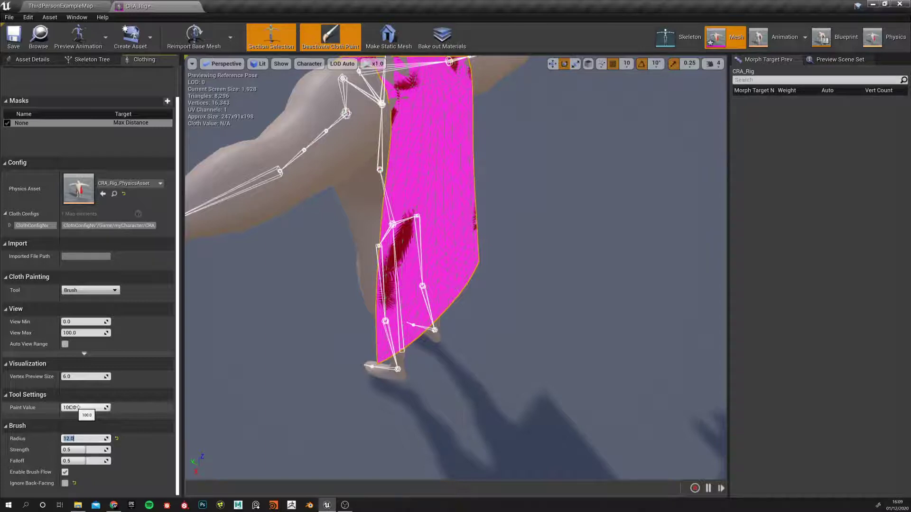
{"action": "mouse_move", "coordinate": [473, 264]}
{"action": "left_mouse_down"}
{"action": "mouse_move", "coordinate": [467, 258]}
{"action": "mouse_move", "coordinate": [433, 305]}
{"action": "mouse_move", "coordinate": [376, 346]}
{"action": "mouse_move", "coordinate": [473, 254]}
{"action": "mouse_move", "coordinate": [382, 280]}
{"action": "mouse_move", "coordinate": [374, 295]}
{"action": "mouse_move", "coordinate": [470, 217]}
{"action": "mouse_move", "coordinate": [396, 261]}
{"action": "mouse_move", "coordinate": [463, 182]}
{"action": "mouse_move", "coordinate": [400, 197]}
{"action": "mouse_move", "coordinate": [461, 160]}
{"action": "left_mouse_up"}
{"action": "scroll", "coordinate": [530, 146], "scroll_direction": "down", "scroll_amount": 2}
{"action": "middle_click_drag", "start_coordinate": [530, 146], "coordinate": [514, 251]}
{"action": "mouse_move", "coordinate": [445, 237]}
{"action": "left_mouse_down"}
{"action": "mouse_move", "coordinate": [389, 278]}
{"action": "mouse_move", "coordinate": [436, 218]}
{"action": "mouse_move", "coordinate": [394, 227]}
{"action": "mouse_move", "coordinate": [414, 228]}
{"action": "mouse_move", "coordinate": [440, 204]}
{"action": "mouse_move", "coordinate": [428, 220]}
{"action": "left_mouse_up"}
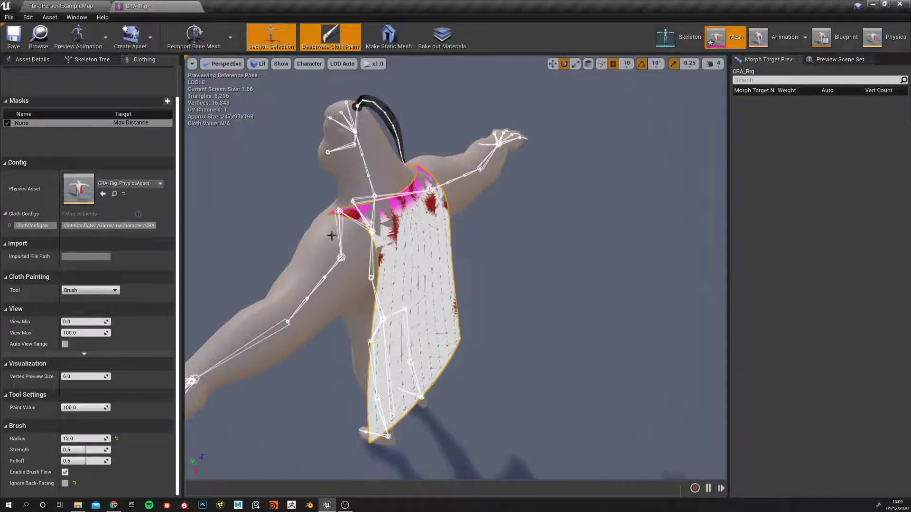
{"action": "left_click_drag", "start_coordinate": [337, 215], "coordinate": [396, 204]}
{"action": "left_click_drag", "start_coordinate": [276, 222], "coordinate": [309, 272], "text": "alt"}
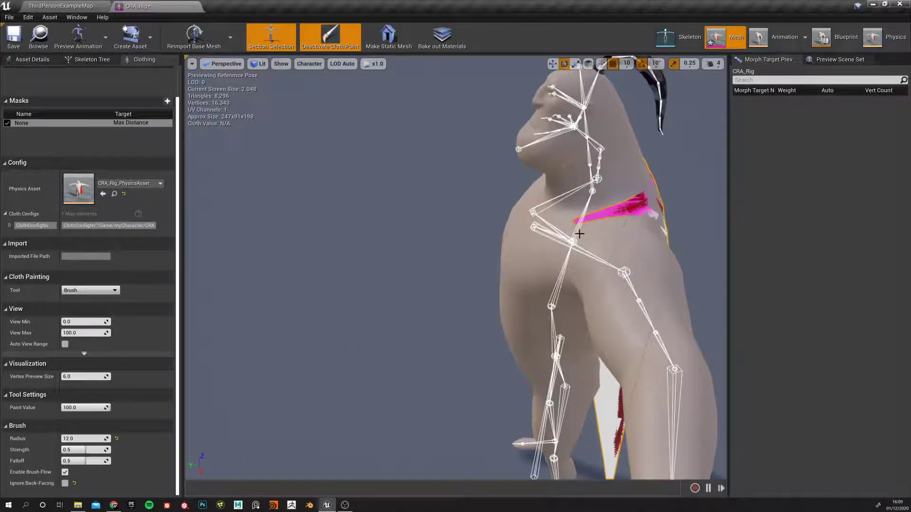
{"action": "left_click_drag", "start_coordinate": [382, 287], "coordinate": [413, 303], "text": "alt"}
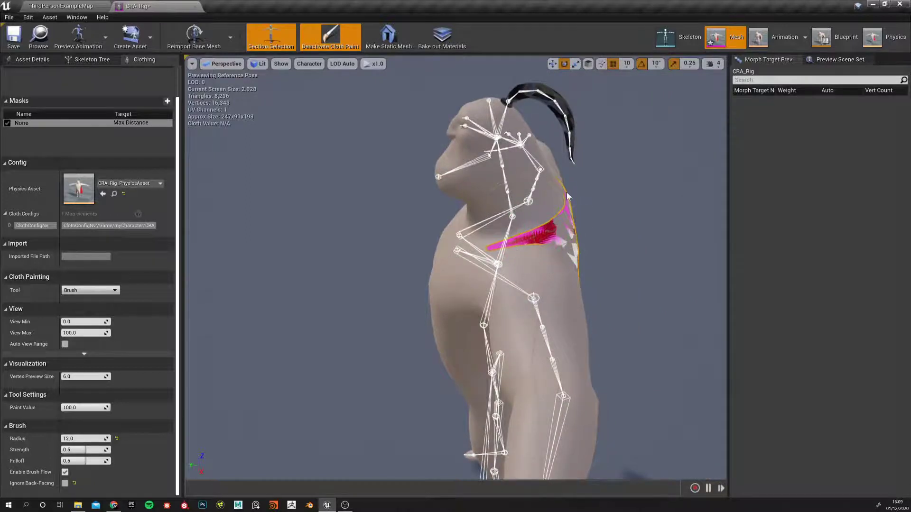
{"action": "mouse_move", "coordinate": [505, 245]}
{"action": "left_mouse_down", "text": "alt"}
{"action": "mouse_move", "coordinate": [494, 278]}
{"action": "mouse_move", "coordinate": [460, 289]}
{"action": "mouse_move", "coordinate": [417, 238]}
{"action": "mouse_move", "coordinate": [412, 191]}
{"action": "left_mouse_up", "text": "alt"}
{"action": "mouse_move", "coordinate": [467, 242]}
{"action": "left_mouse_down"}
{"action": "mouse_move", "coordinate": [485, 285]}
{"action": "mouse_move", "coordinate": [471, 240]}
{"action": "mouse_move", "coordinate": [481, 312]}
{"action": "left_mouse_up"}
{"action": "mouse_move", "coordinate": [519, 367]}
{"action": "left_mouse_down", "text": "alt"}
{"action": "mouse_move", "coordinate": [488, 404]}
{"action": "mouse_move", "coordinate": [531, 332]}
{"action": "left_mouse_up", "text": "alt"}
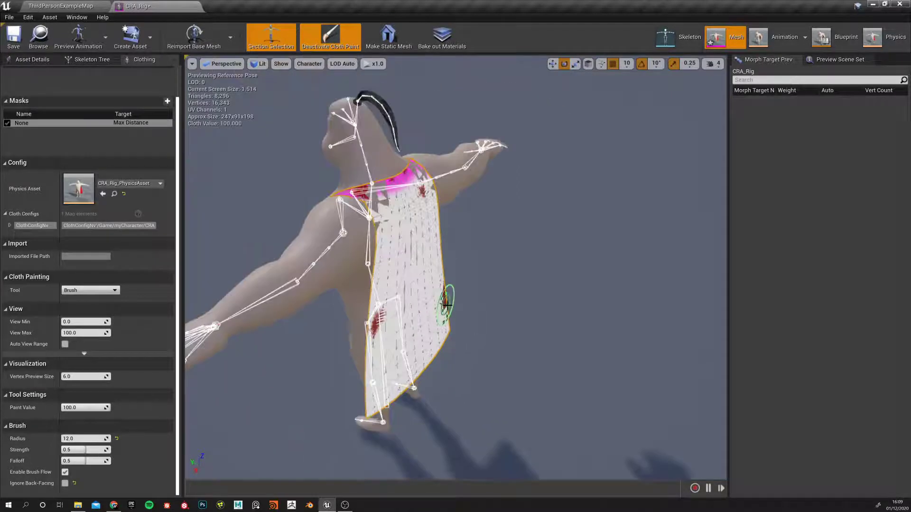
Step: Change the cloth painting tool to Smooth
{"action": "left_click", "coordinate": [85, 291]}
{"action": "left_click", "coordinate": [69, 308]}
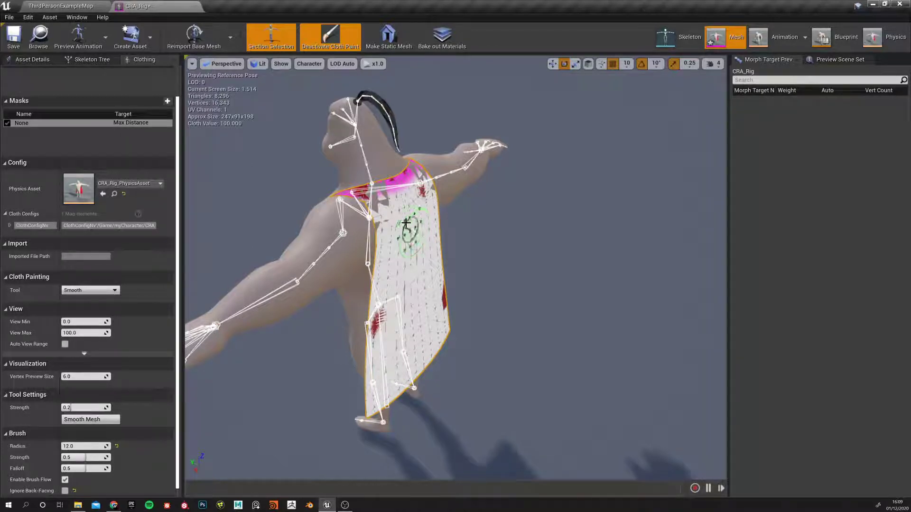
Step: Try smoothing the painted values across the cape's upper back near the shoulders and undo each attempt
{"action": "mouse_move", "coordinate": [406, 206]}
{"action": "left_mouse_down"}
{"action": "mouse_move", "coordinate": [397, 203]}
{"action": "mouse_move", "coordinate": [417, 183]}
{"action": "mouse_move", "coordinate": [379, 208]}
{"action": "left_mouse_up"}
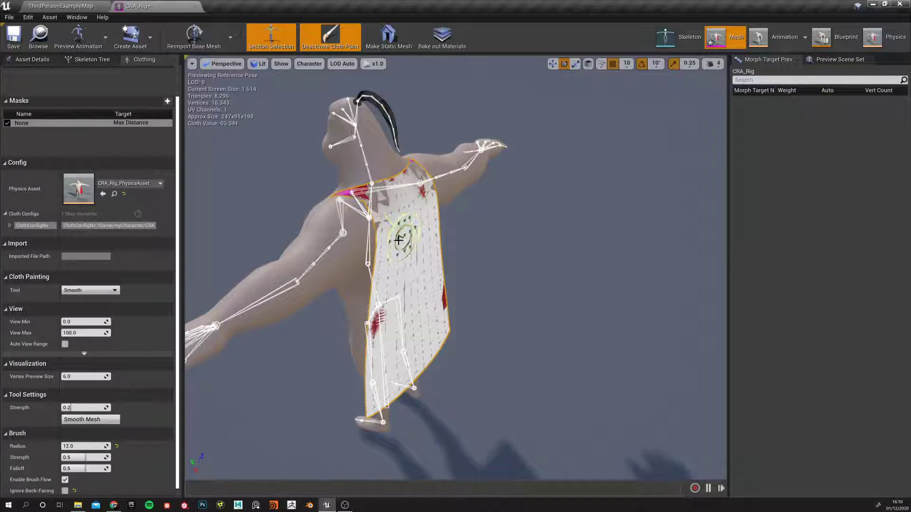
{"action": "key", "text": "ctrl+z"}
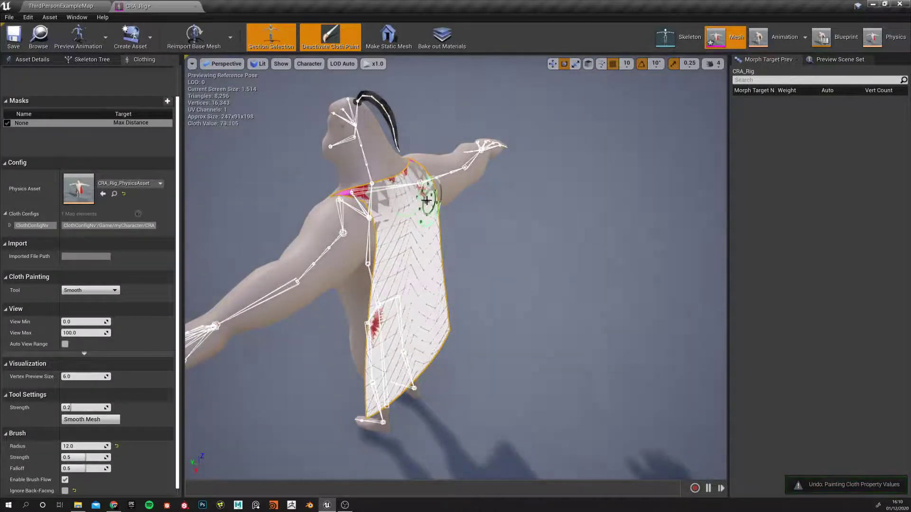
{"action": "mouse_move", "coordinate": [417, 193]}
{"action": "left_mouse_down"}
{"action": "mouse_move", "coordinate": [374, 204]}
{"action": "mouse_move", "coordinate": [431, 181]}
{"action": "left_mouse_up"}
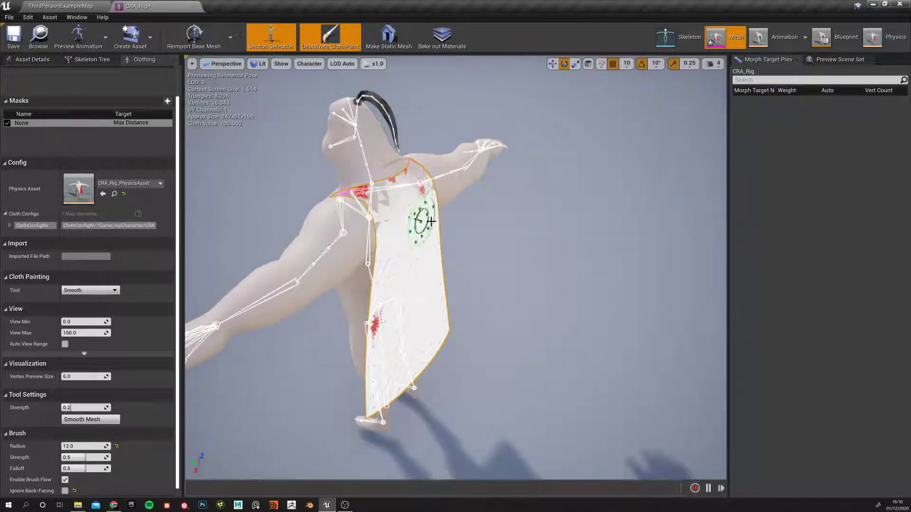
{"action": "key", "text": "ctrl+z"}
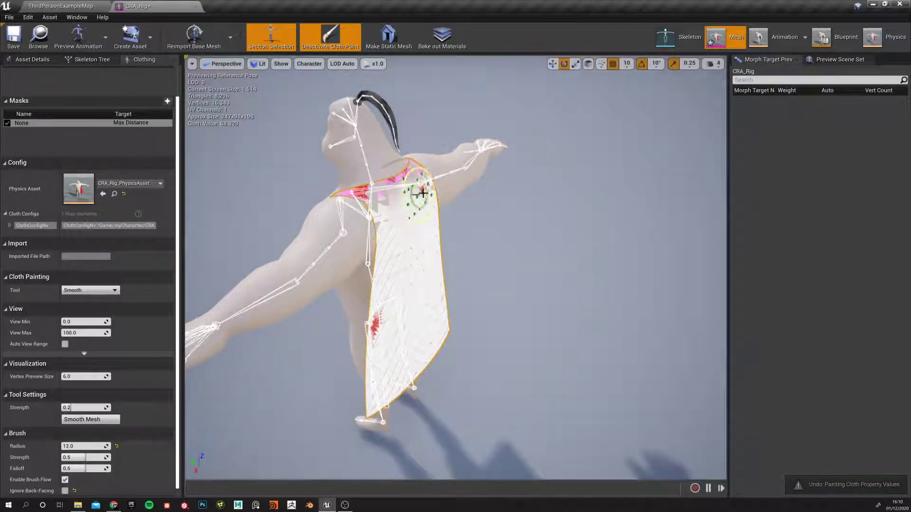
Step: Smooth the painted cloth values on the cape's upper back beside the shoulder and leave cloth painting mode
{"action": "mouse_move", "coordinate": [402, 208]}
{"action": "left_mouse_down"}
{"action": "mouse_move", "coordinate": [376, 210]}
{"action": "mouse_move", "coordinate": [416, 197]}
{"action": "mouse_move", "coordinate": [372, 215]}
{"action": "mouse_move", "coordinate": [422, 185]}
{"action": "left_mouse_up"}
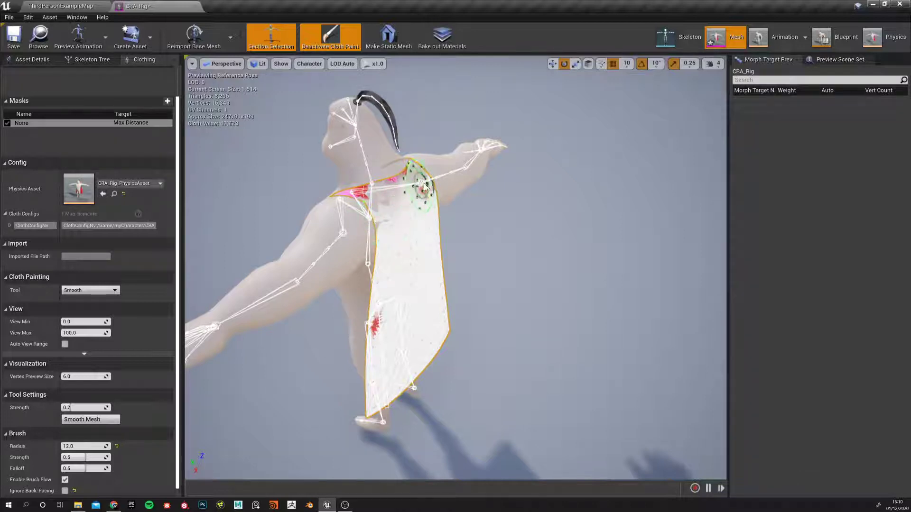
{"action": "mouse_move", "coordinate": [413, 222]}
{"action": "left_mouse_down", "text": "alt"}
{"action": "mouse_move", "coordinate": [404, 232]}
{"action": "mouse_move", "coordinate": [498, 223]}
{"action": "mouse_move", "coordinate": [447, 255]}
{"action": "left_mouse_up", "text": "alt"}
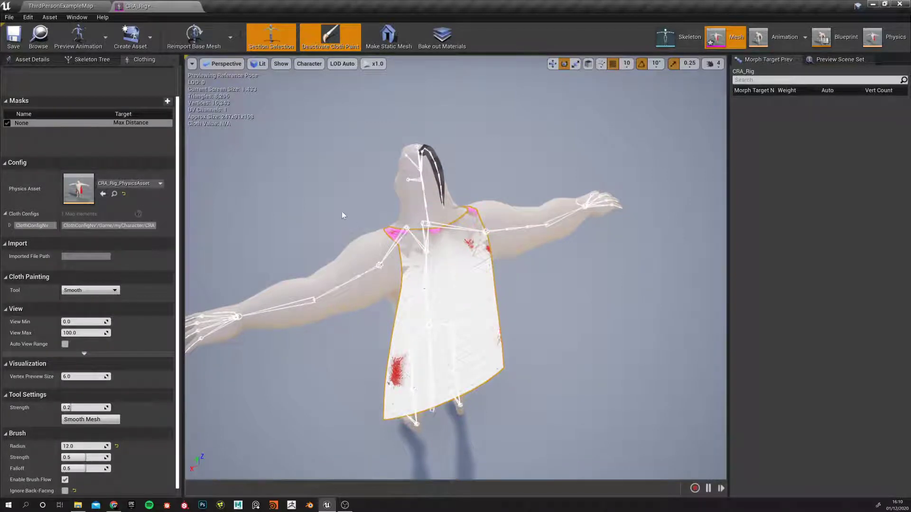
{"action": "left_click", "coordinate": [330, 45]}
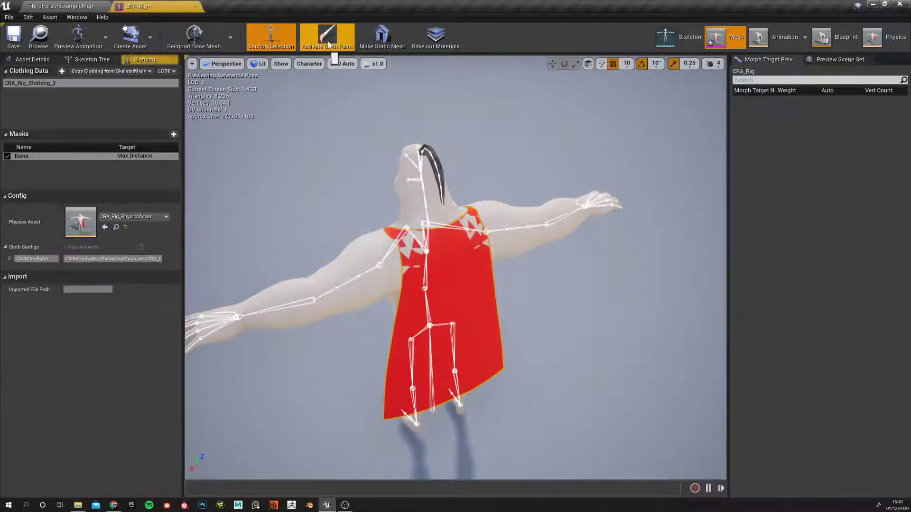
Step: Preview the CRA_run_final animation on the character
{"action": "right_click_drag", "start_coordinate": [312, 257], "coordinate": [408, 262]}
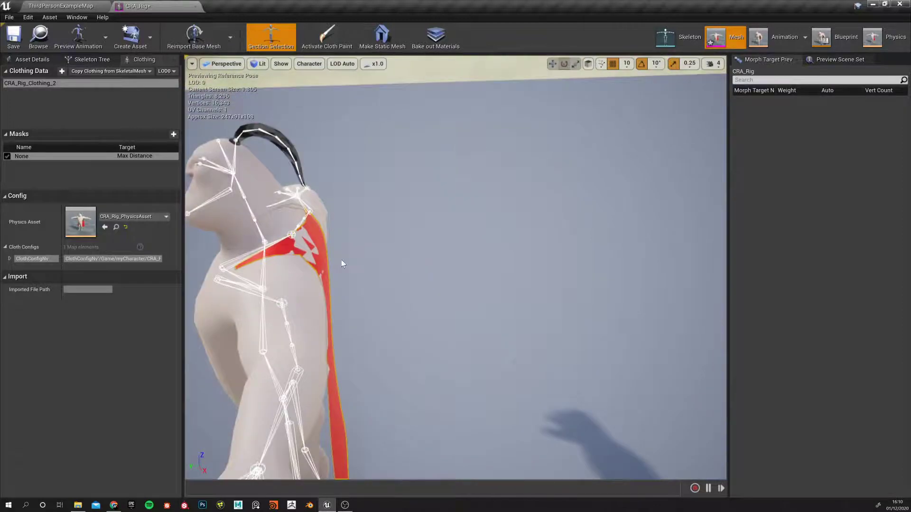
{"action": "scroll", "coordinate": [337, 262], "scroll_direction": "down", "scroll_amount": 5}
{"action": "middle_click_drag", "start_coordinate": [345, 280], "coordinate": [313, 323]}
{"action": "mouse_move", "coordinate": [436, 266]}
{"action": "left_mouse_down", "text": "alt"}
{"action": "mouse_move", "coordinate": [456, 265]}
{"action": "mouse_move", "coordinate": [436, 266]}
{"action": "left_mouse_up", "text": "alt"}
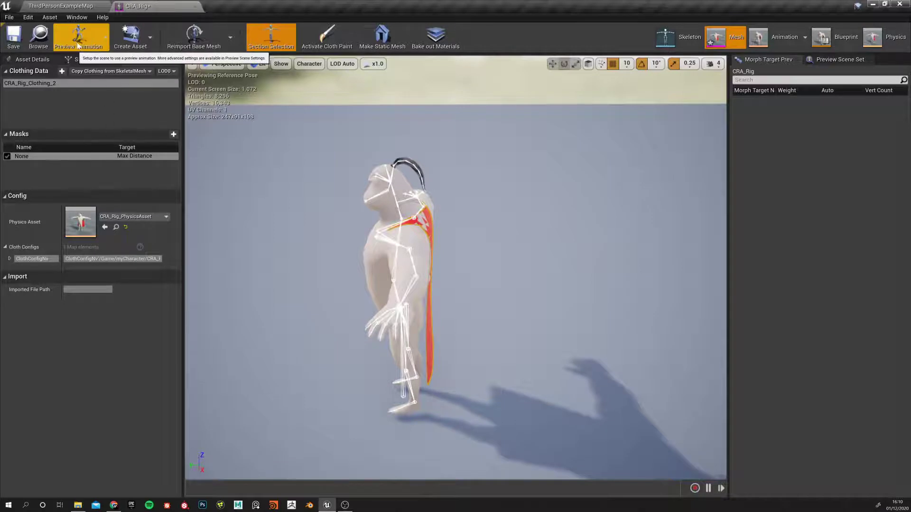
{"action": "left_click", "coordinate": [107, 42]}
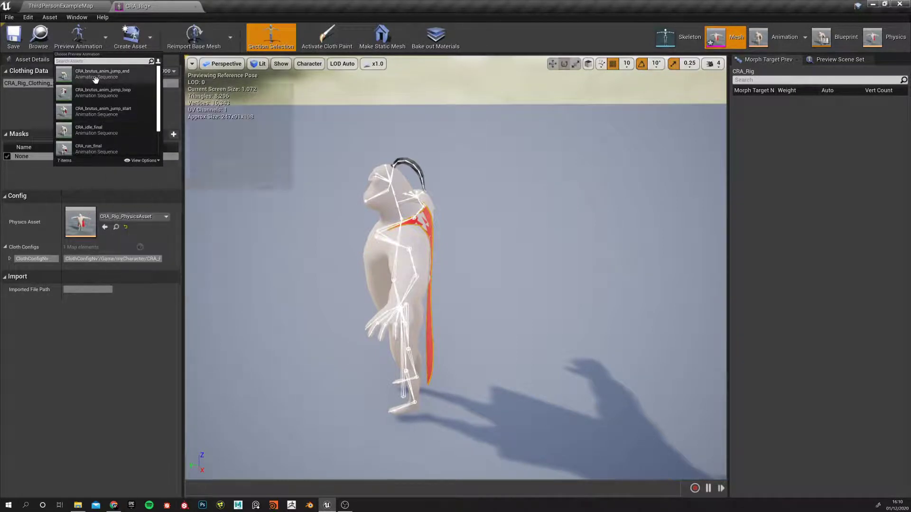
{"action": "scroll", "coordinate": [115, 110], "scroll_direction": "down", "scroll_amount": 2}
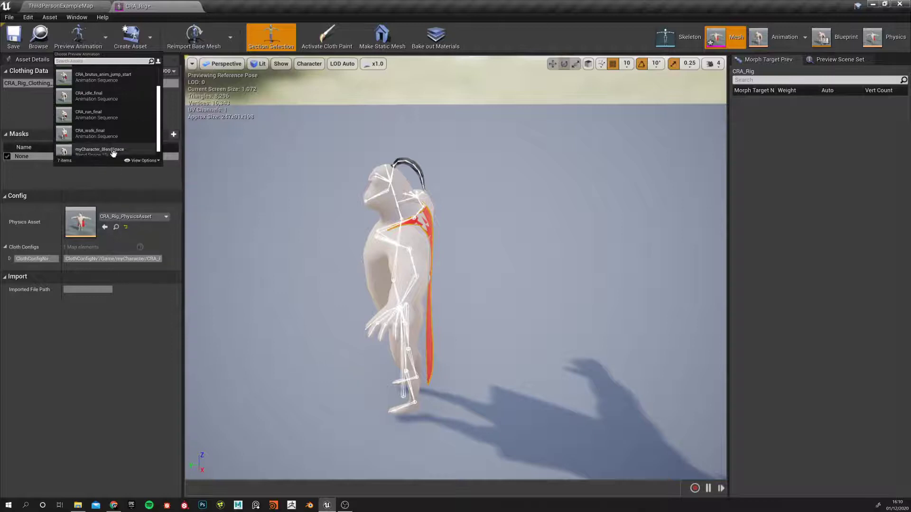
{"action": "left_click", "coordinate": [92, 115]}
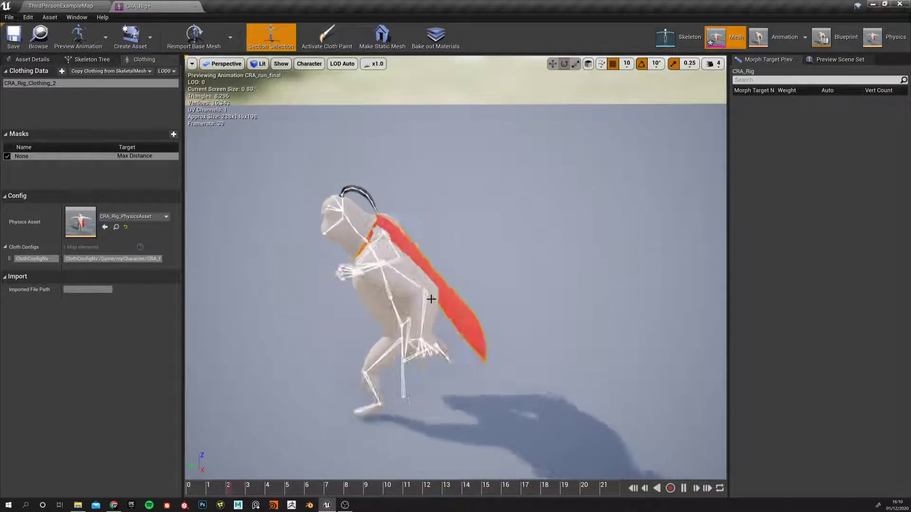
Step: Apply the CRA_Rig_Clothing_2 - LOD0 clothing data to the cape section and examine the cape's motion during the run
{"action": "right_click", "coordinate": [441, 306]}
{"action": "mouse_move", "coordinate": [459, 326]}
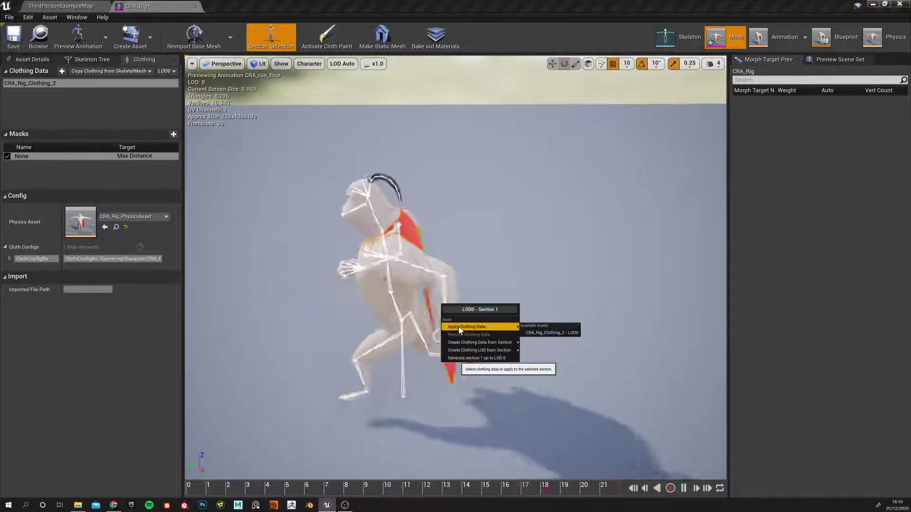
{"action": "left_click", "coordinate": [550, 333]}
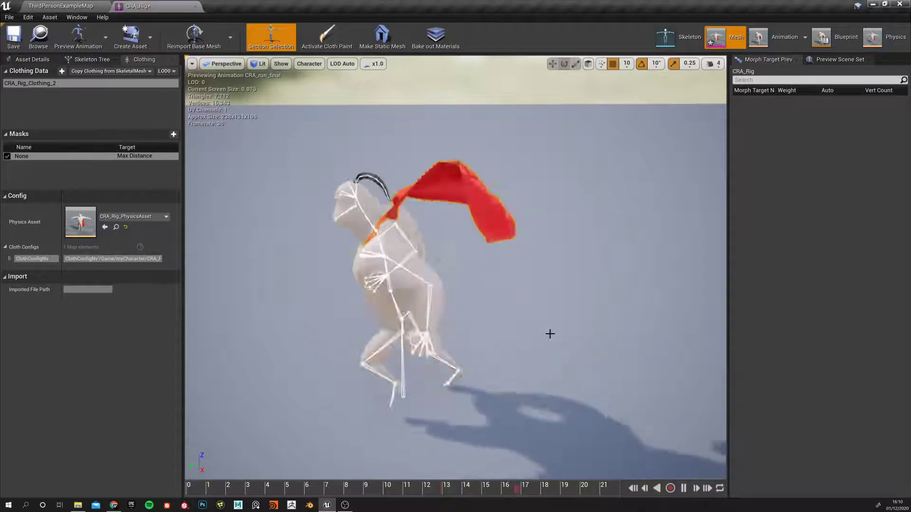
{"action": "right_click_drag", "start_coordinate": [350, 300], "coordinate": [271, 261]}
{"action": "middle_click_drag", "start_coordinate": [349, 301], "coordinate": [417, 351]}
{"action": "right_click_drag", "start_coordinate": [400, 278], "coordinate": [474, 280]}
{"action": "middle_click_drag", "start_coordinate": [409, 277], "coordinate": [342, 278]}
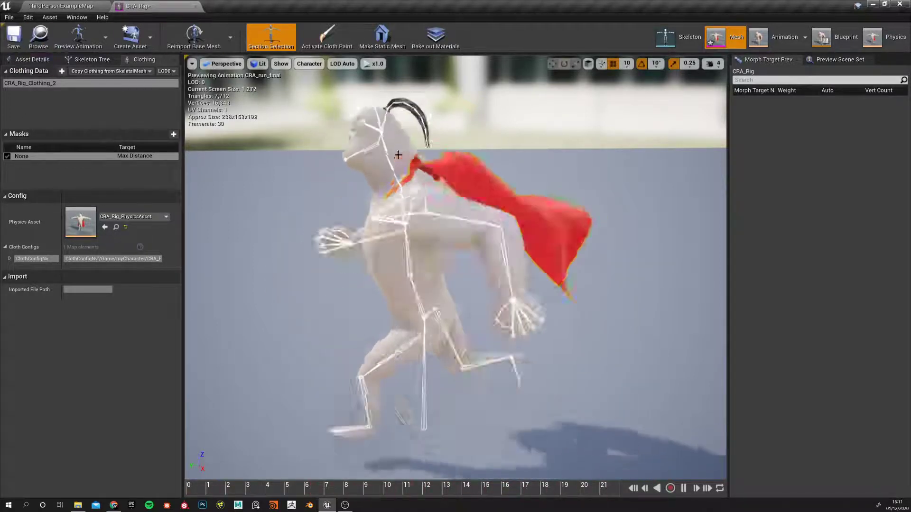
Step: Save the CRA_Rig skeletal mesh, close its editor and reopen it
{"action": "left_click", "coordinate": [13, 37]}
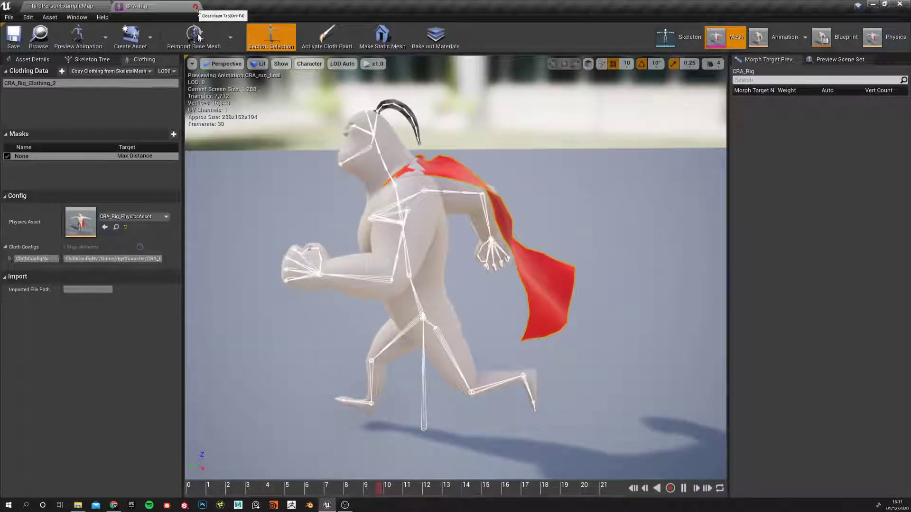
{"action": "left_click", "coordinate": [196, 7]}
{"action": "double_click", "coordinate": [253, 409]}
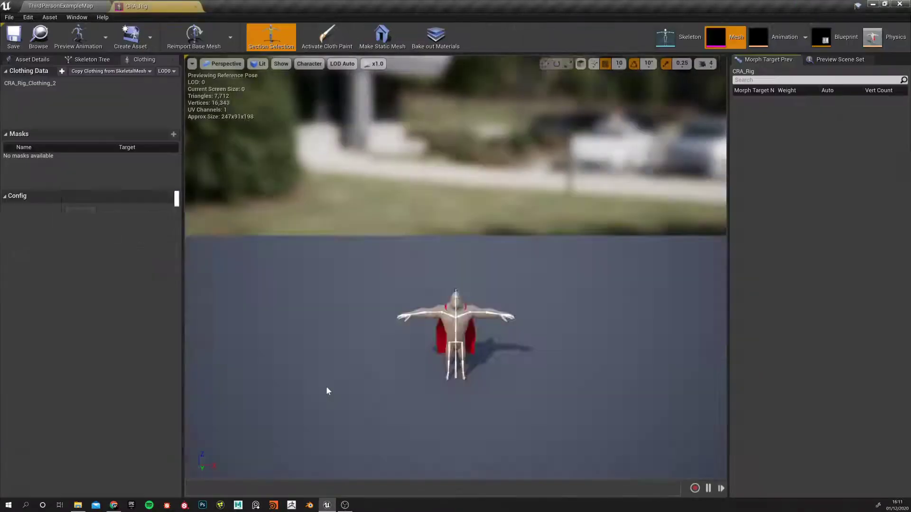
{"action": "right_click_drag", "start_coordinate": [377, 313], "coordinate": [332, 319]}
{"action": "middle_click_drag", "start_coordinate": [332, 319], "coordinate": [370, 325]}
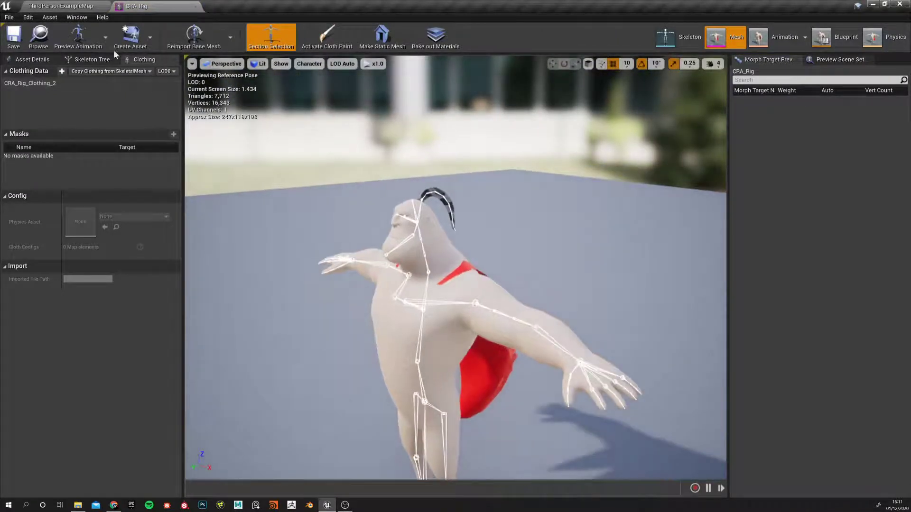
{"action": "left_click", "coordinate": [78, 37]}
{"action": "scroll", "coordinate": [106, 128], "scroll_direction": "down", "scroll_amount": 2}
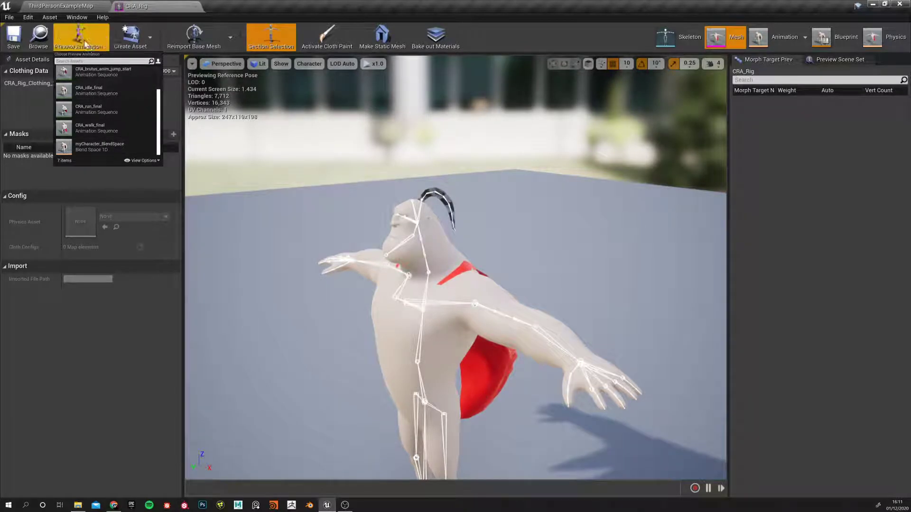
{"action": "left_click", "coordinate": [99, 37]}
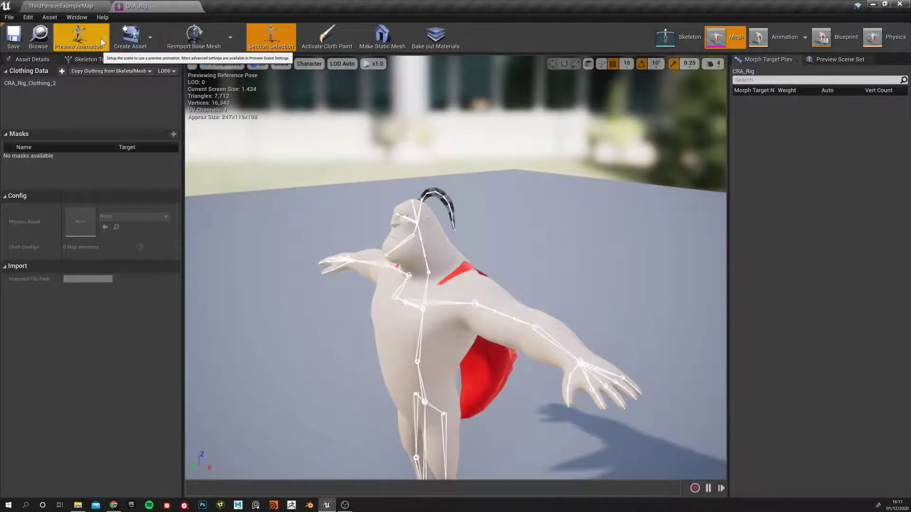
{"action": "left_click", "coordinate": [101, 39]}
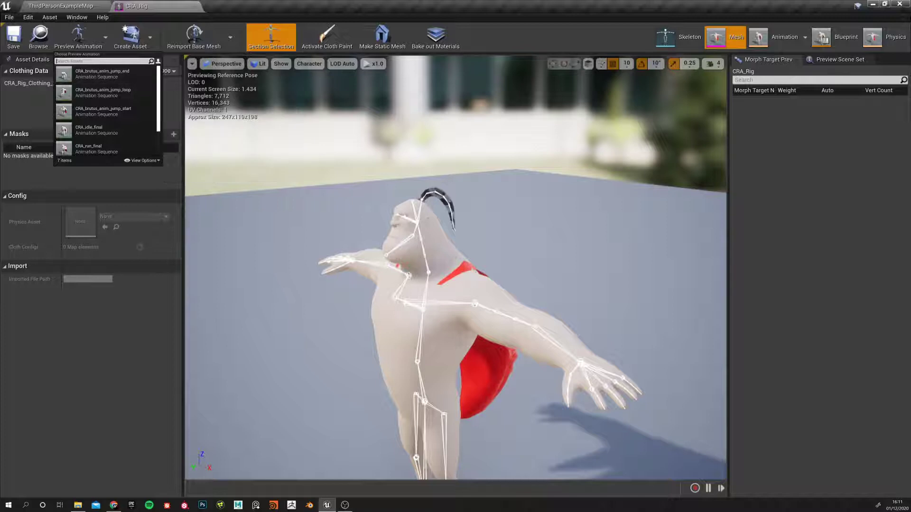
Step: Switch to the character's physics asset and select the Chest_M collision body around the torso
{"action": "middle_click_drag", "start_coordinate": [312, 252], "coordinate": [323, 250]}
{"action": "left_click_drag", "start_coordinate": [323, 250], "coordinate": [256, 250], "text": "alt"}
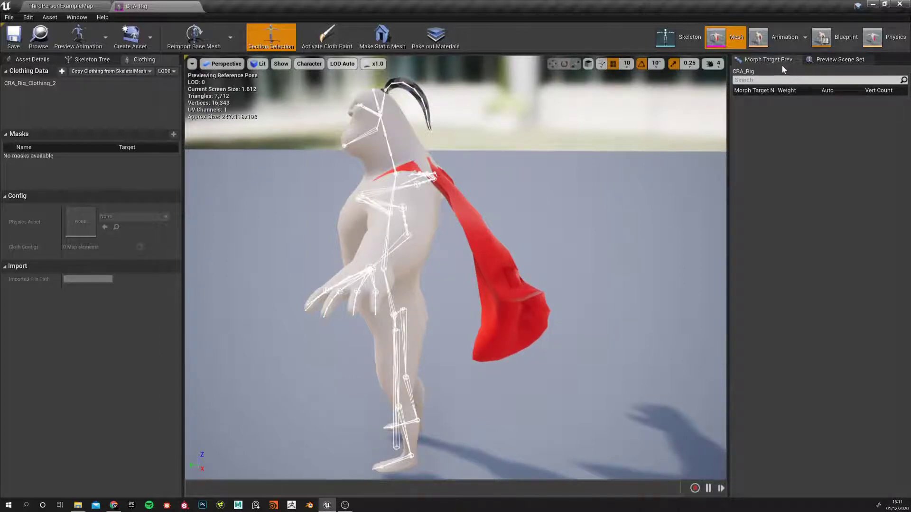
{"action": "left_click", "coordinate": [880, 38]}
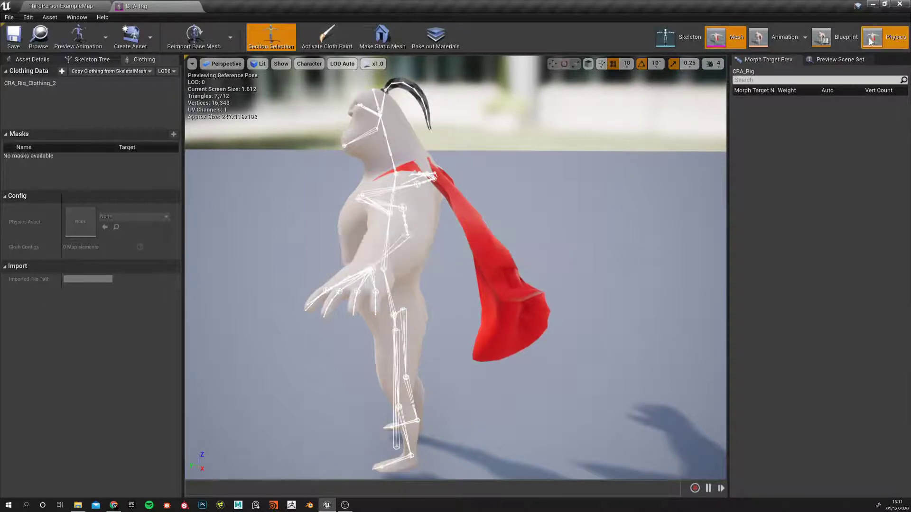
{"action": "right_click_drag", "start_coordinate": [593, 309], "coordinate": [376, 249]}
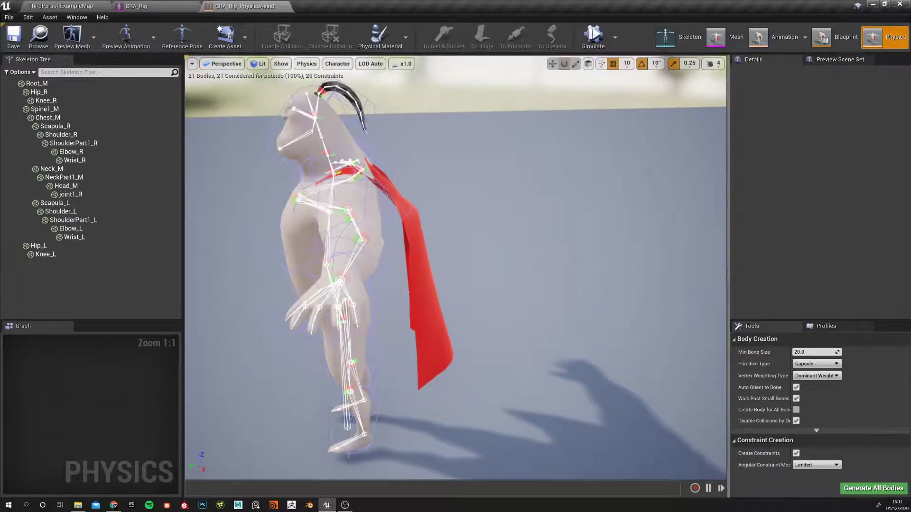
{"action": "left_click", "coordinate": [250, 202]}
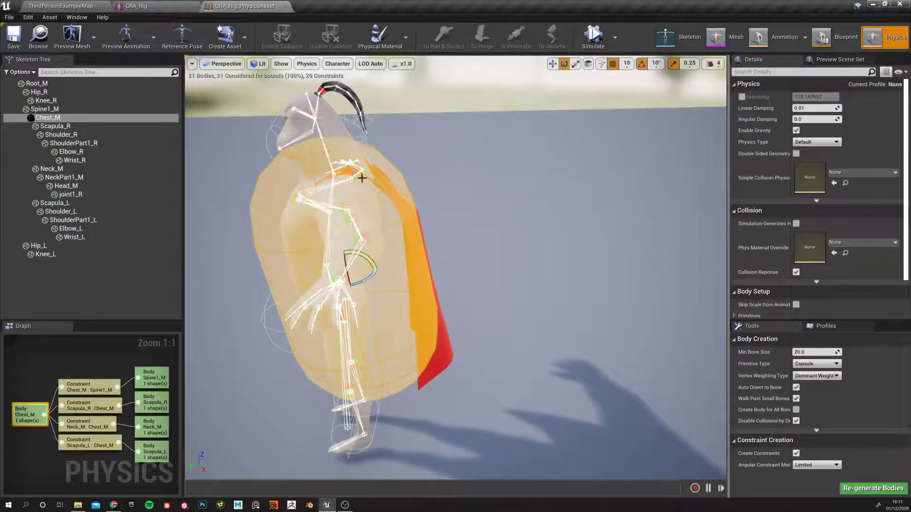
{"action": "right_click_drag", "start_coordinate": [454, 240], "coordinate": [413, 257]}
{"action": "left_click_drag", "start_coordinate": [413, 256], "coordinate": [517, 257], "text": "alt"}
{"action": "mouse_move", "coordinate": [455, 258]}
{"action": "left_mouse_down", "text": "alt"}
{"action": "mouse_move", "coordinate": [413, 270]}
{"action": "mouse_move", "coordinate": [455, 258]}
{"action": "left_mouse_up", "text": "alt"}
{"action": "scroll", "coordinate": [455, 258], "scroll_direction": "down", "scroll_amount": 4}
{"action": "right_click_drag", "start_coordinate": [455, 258], "coordinate": [569, 237]}
{"action": "middle_click_drag", "start_coordinate": [456, 258], "coordinate": [341, 304]}
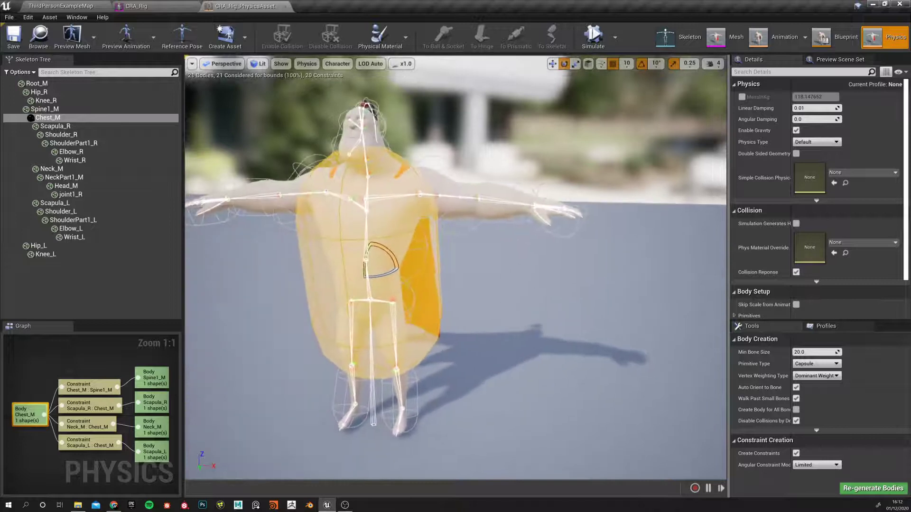
Step: Expand the Chest_M body's primitives under Body Setup down to the dimensions of its capsule
{"action": "left_click", "coordinate": [816, 202]}
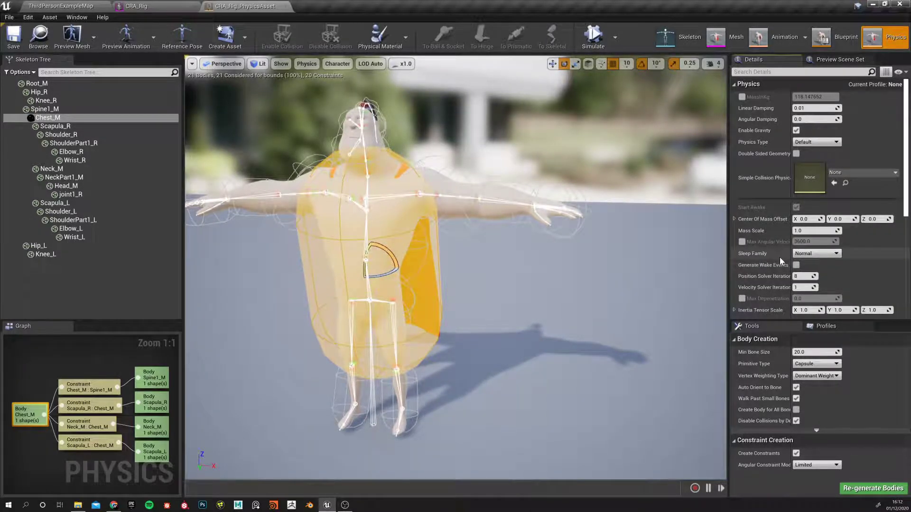
{"action": "scroll", "coordinate": [782, 251], "scroll_direction": "down", "scroll_amount": 4}
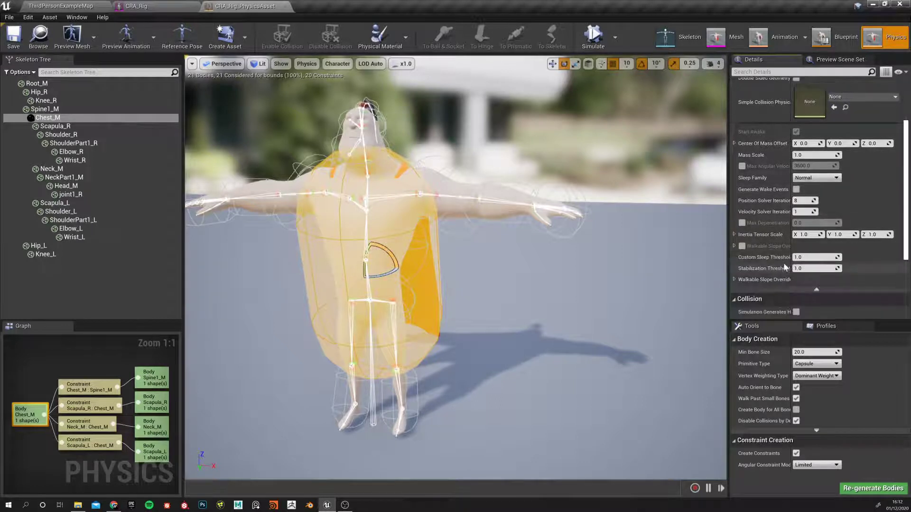
{"action": "scroll", "coordinate": [783, 265], "scroll_direction": "down", "scroll_amount": 2}
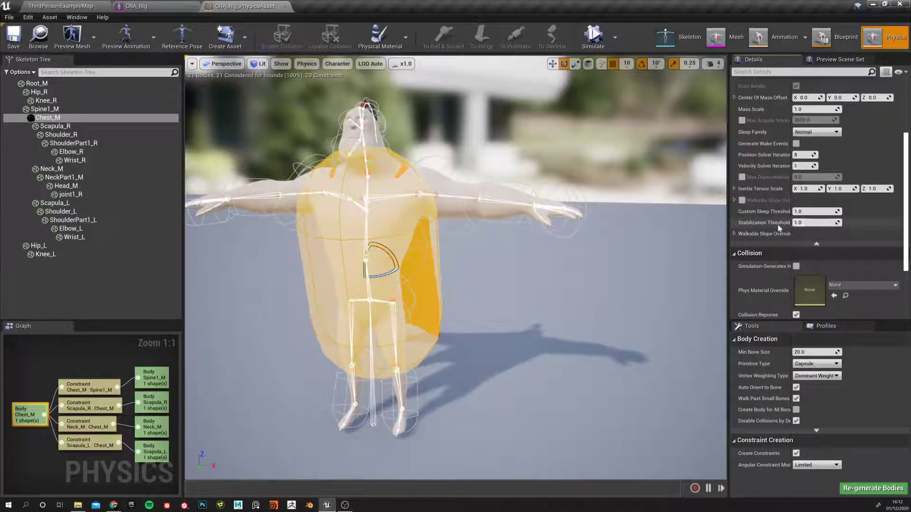
{"action": "scroll", "coordinate": [796, 232], "scroll_direction": "down", "scroll_amount": 4}
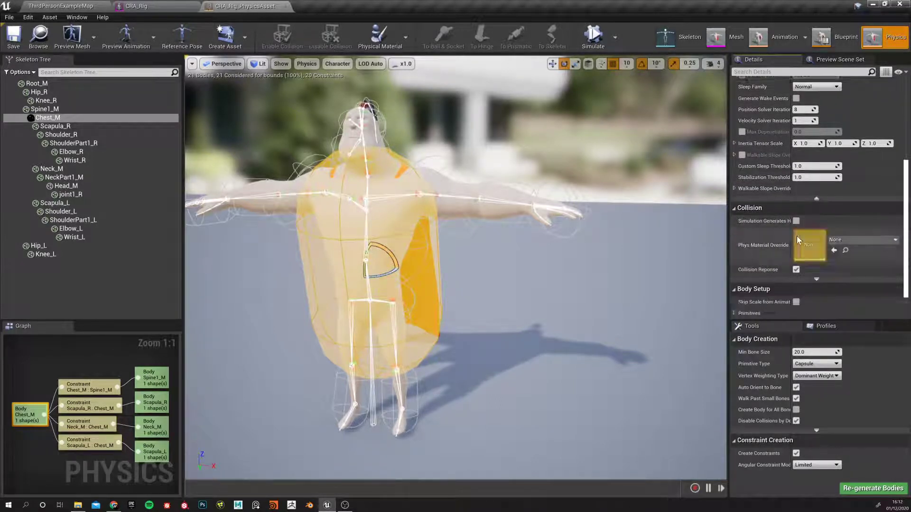
{"action": "left_click", "coordinate": [733, 284]}
{"action": "scroll", "coordinate": [741, 282], "scroll_direction": "down", "scroll_amount": 3}
{"action": "left_click", "coordinate": [739, 263]}
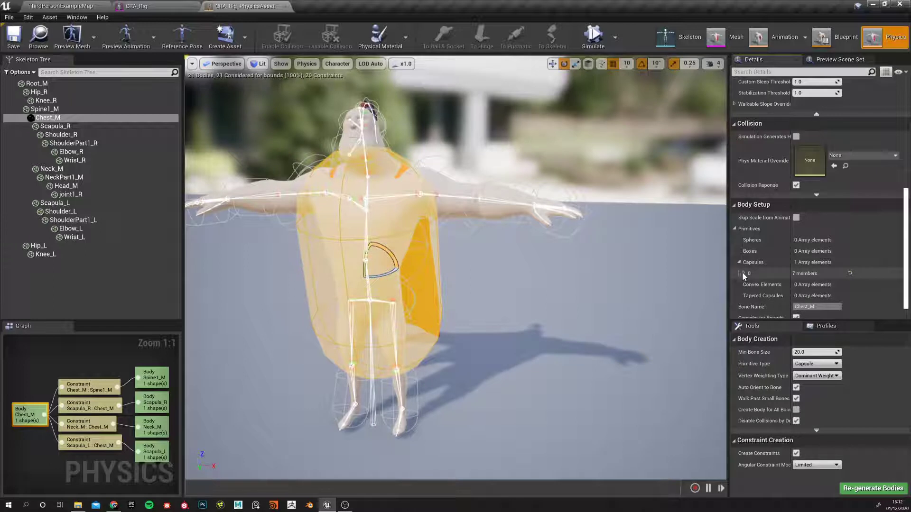
{"action": "left_click", "coordinate": [743, 273]}
{"action": "scroll", "coordinate": [746, 273], "scroll_direction": "down", "scroll_amount": 4}
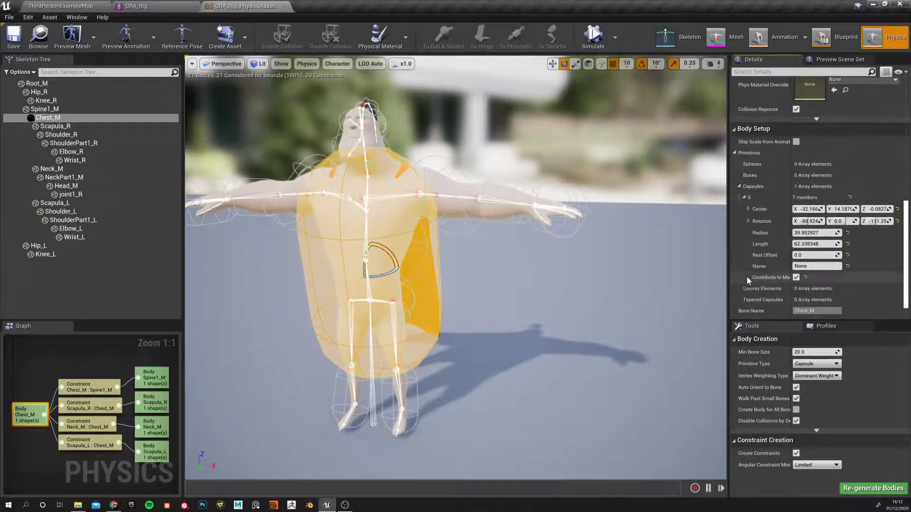
{"action": "scroll", "coordinate": [757, 293], "scroll_direction": "down", "scroll_amount": 1}
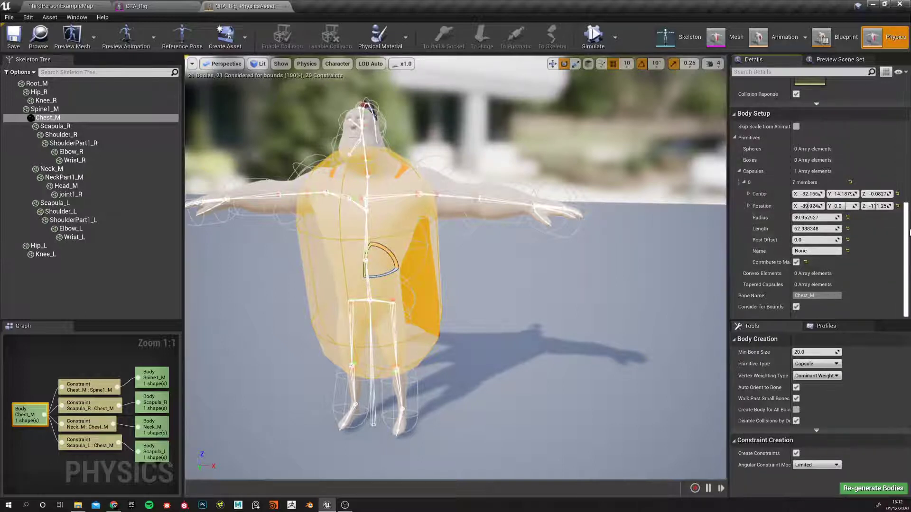
Step: Try resetting the Chest_M capsule's radius to 0 and undo the change
{"action": "left_click", "coordinate": [848, 217]}
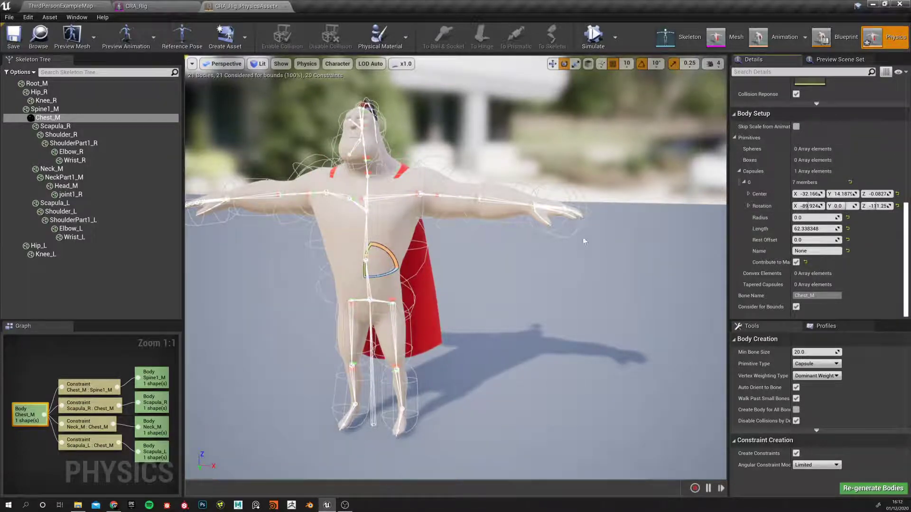
{"action": "right_click_drag", "start_coordinate": [530, 300], "coordinate": [578, 285]}
{"action": "left_click_drag", "start_coordinate": [578, 285], "coordinate": [550, 276], "text": "alt"}
{"action": "key", "text": "ctrl+z"}
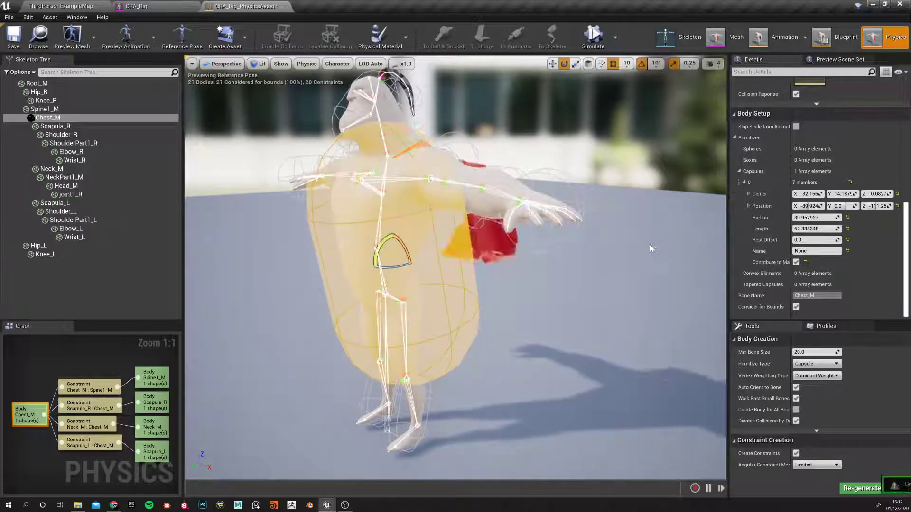
Step: Reduce the Chest_M capsule's radius to about 29.02
{"action": "left_click_drag", "start_coordinate": [807, 218], "coordinate": [758, 217]}
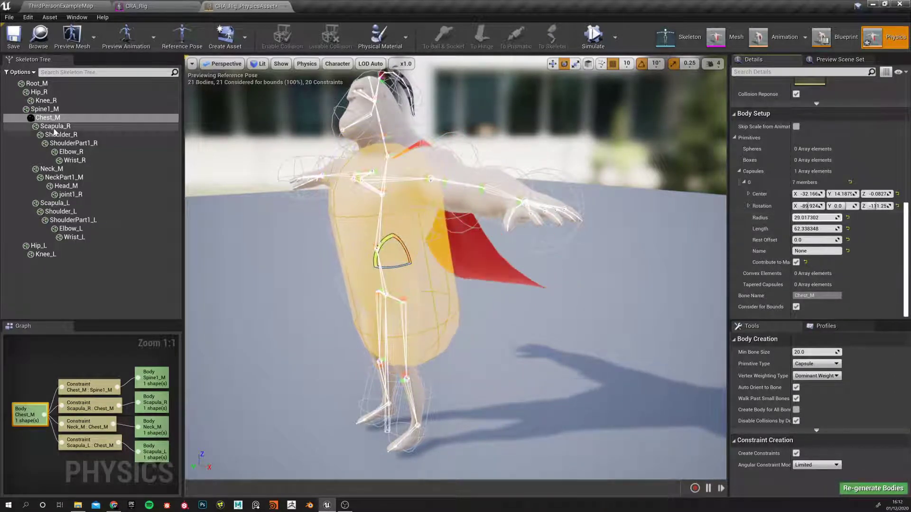
{"action": "mouse_move", "coordinate": [316, 265]}
{"action": "right_mouse_down"}
{"action": "mouse_move", "coordinate": [299, 264]}
{"action": "mouse_move", "coordinate": [417, 259]}
{"action": "mouse_move", "coordinate": [316, 264]}
{"action": "right_mouse_up"}
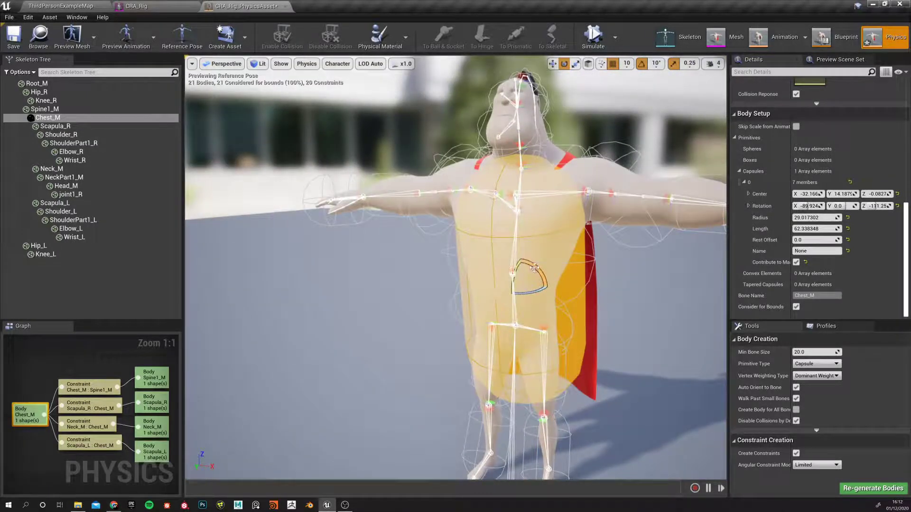
Step: Rotate the Chest_M capsule about 90° so it lies horizontally across the body, and move it up to chest height
{"action": "left_click_drag", "start_coordinate": [523, 309], "coordinate": [547, 290]}
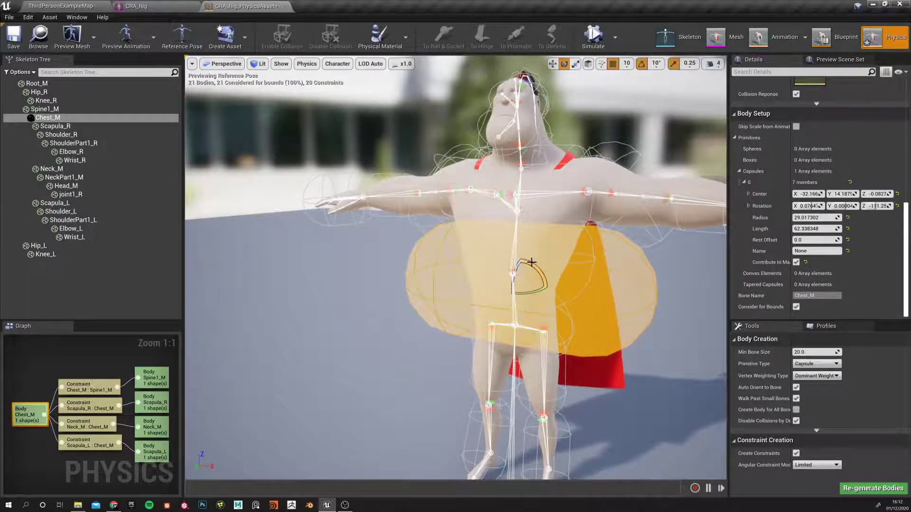
{"action": "left_click_drag", "start_coordinate": [522, 267], "coordinate": [539, 231]}
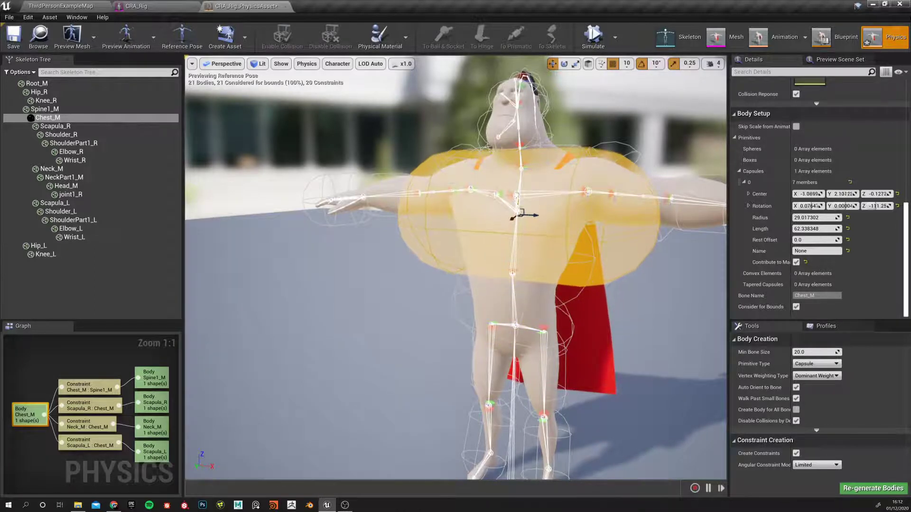
Step: Shorten the Chest_M capsule to a length of about 5.76 and nudge its centre so it fits the torso's width
{"action": "right_click_drag", "start_coordinate": [435, 267], "coordinate": [515, 265]}
{"action": "middle_click_drag", "start_coordinate": [440, 277], "coordinate": [393, 257]}
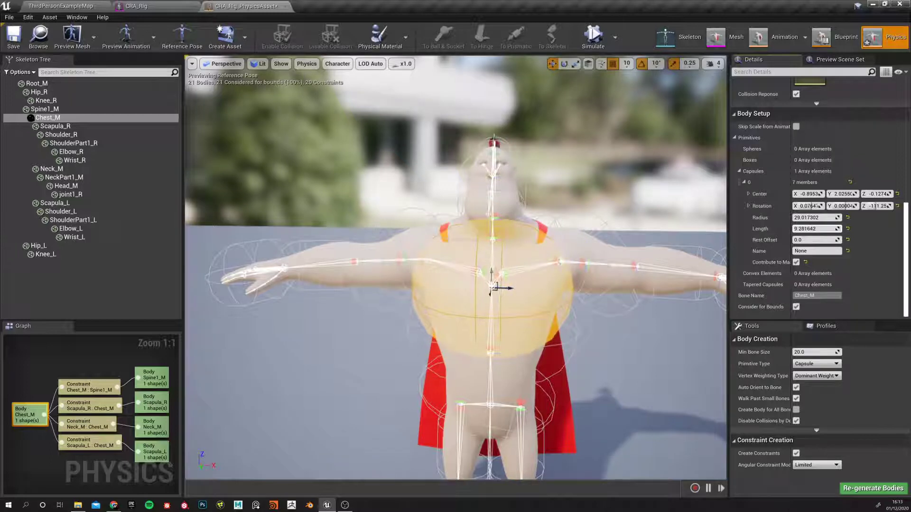
{"action": "mouse_move", "coordinate": [447, 349]}
{"action": "right_mouse_down"}
{"action": "mouse_move", "coordinate": [374, 349]}
{"action": "mouse_move", "coordinate": [444, 350]}
{"action": "right_mouse_up"}
{"action": "right_click_drag", "start_coordinate": [506, 319], "coordinate": [499, 315]}
{"action": "middle_click_drag", "start_coordinate": [470, 312], "coordinate": [411, 280]}
{"action": "left_click_drag", "start_coordinate": [358, 308], "coordinate": [340, 335]}
{"action": "right_click_drag", "start_coordinate": [427, 348], "coordinate": [464, 303]}
{"action": "scroll", "coordinate": [545, 297], "scroll_direction": "down", "scroll_amount": 5}
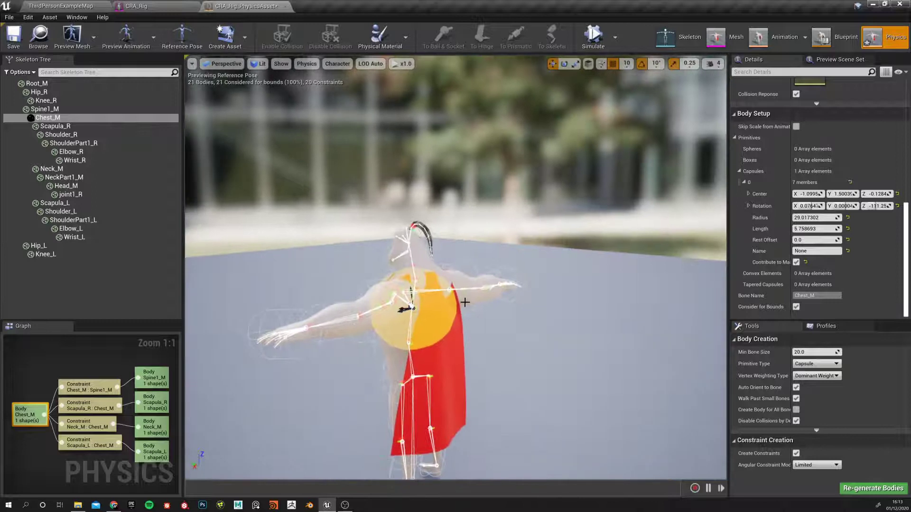
Step: Move the Chest_M capsule toward the cape, to a centre of about X 1.08, Y 0.65, so it covers the upper back
{"action": "scroll", "coordinate": [464, 303], "scroll_direction": "up", "scroll_amount": 5}
{"action": "right_click_drag", "start_coordinate": [413, 315], "coordinate": [699, 151]}
{"action": "right_click_drag", "start_coordinate": [531, 297], "coordinate": [493, 302]}
{"action": "left_click", "coordinate": [531, 296]}
{"action": "scroll", "coordinate": [553, 298], "scroll_direction": "down", "scroll_amount": 4}
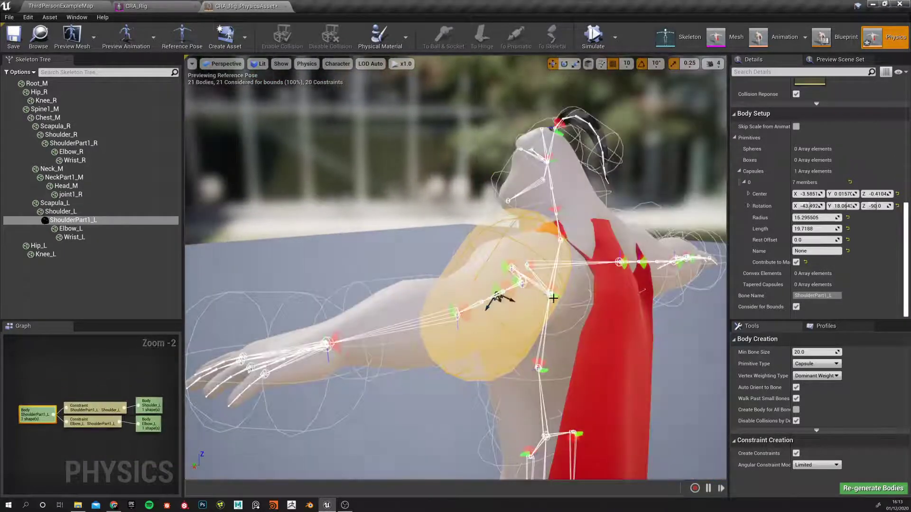
{"action": "left_click", "coordinate": [583, 306]}
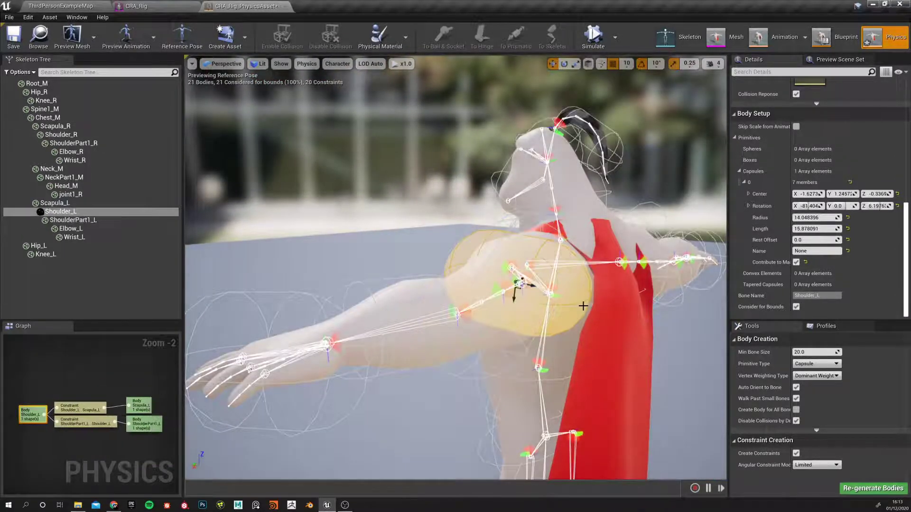
{"action": "left_click", "coordinate": [47, 117]}
{"action": "mouse_move", "coordinate": [549, 274]}
{"action": "left_mouse_down"}
{"action": "mouse_move", "coordinate": [533, 248]}
{"action": "mouse_move", "coordinate": [533, 264]}
{"action": "mouse_move", "coordinate": [562, 272]}
{"action": "left_mouse_up"}
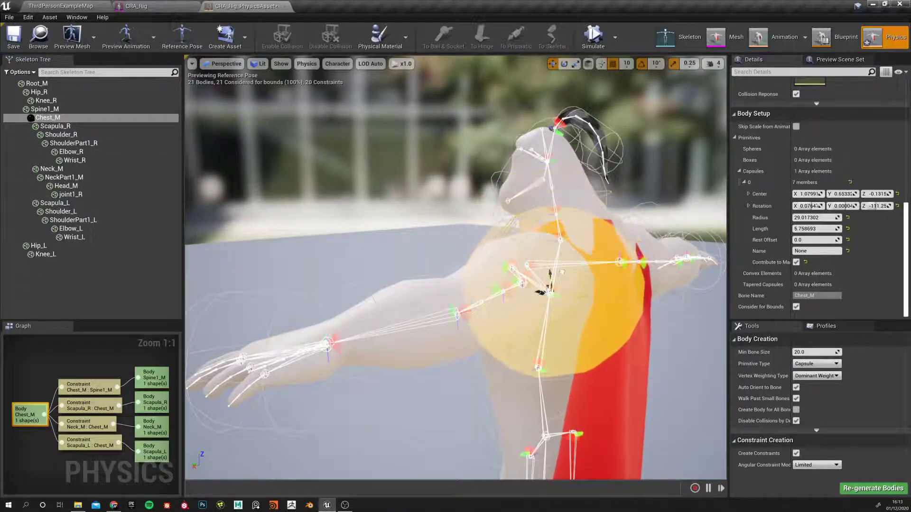
{"action": "right_click_drag", "start_coordinate": [588, 284], "coordinate": [709, 244]}
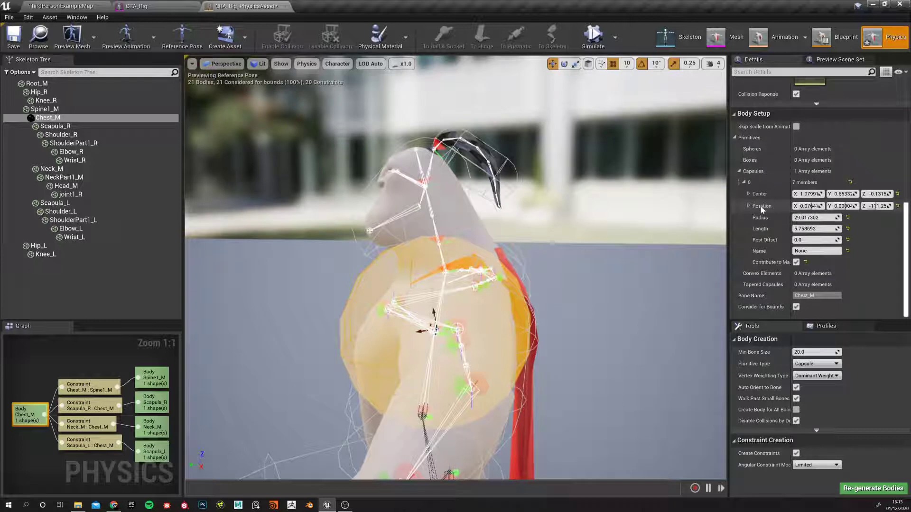
{"action": "right_click_drag", "start_coordinate": [480, 290], "coordinate": [714, 247]}
{"action": "right_click_drag", "start_coordinate": [403, 271], "coordinate": [488, 251]}
Step: Delete the Wrist_L and ShoulderPart1_L collision bodies from the left arm
{"action": "scroll", "coordinate": [462, 275], "scroll_direction": "down", "scroll_amount": 5}
{"action": "left_click", "coordinate": [490, 273]}
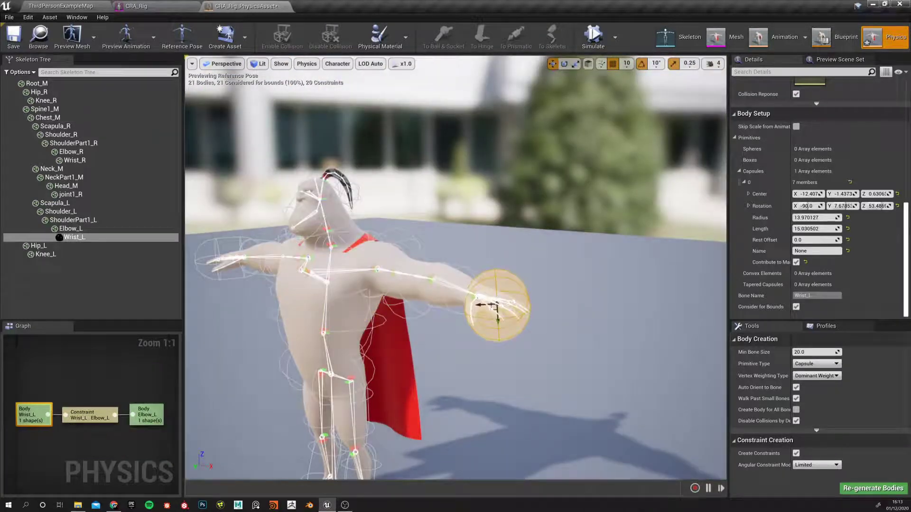
{"action": "key", "text": "Delete"}
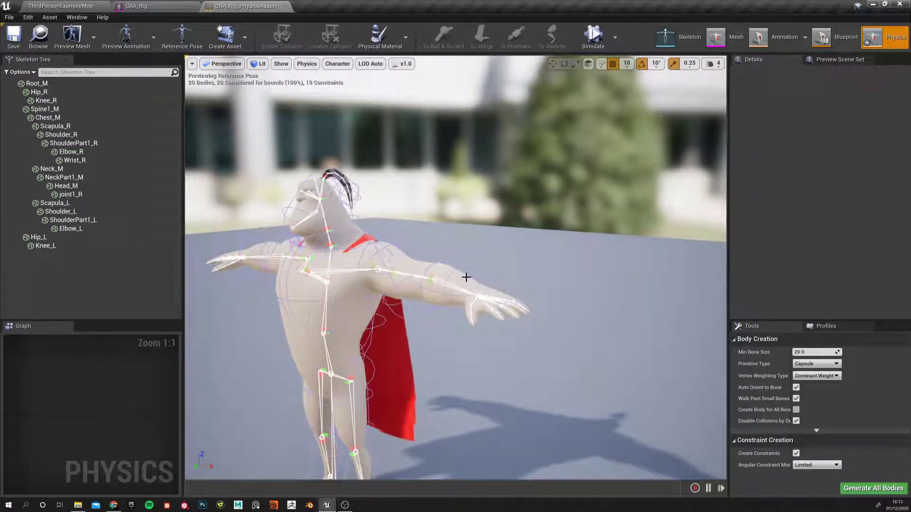
{"action": "left_click", "coordinate": [464, 272]}
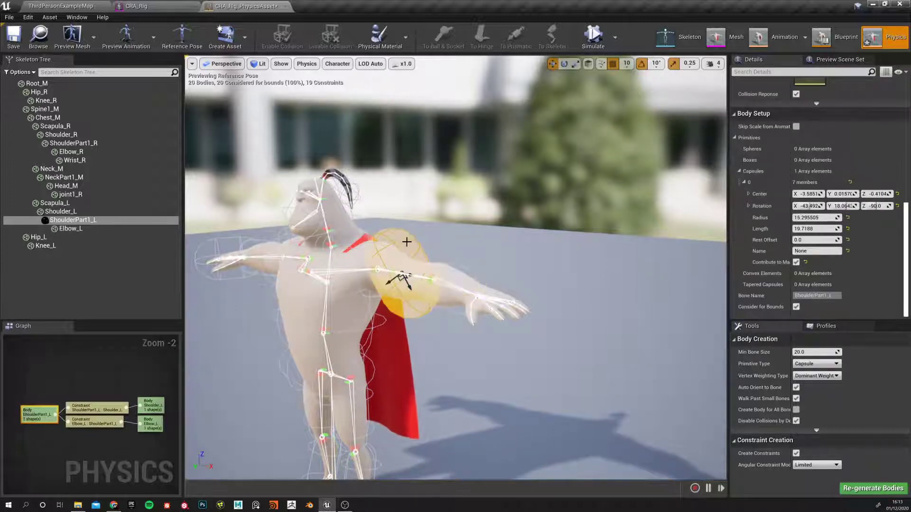
{"action": "key", "text": "Delete"}
Step: Delete the Wrist_R and ShoulderPart1_R collision bodies from the right arm
{"action": "left_click", "coordinate": [388, 249]}
{"action": "middle_click_drag", "start_coordinate": [360, 258], "coordinate": [532, 283]}
{"action": "left_click", "coordinate": [360, 258]}
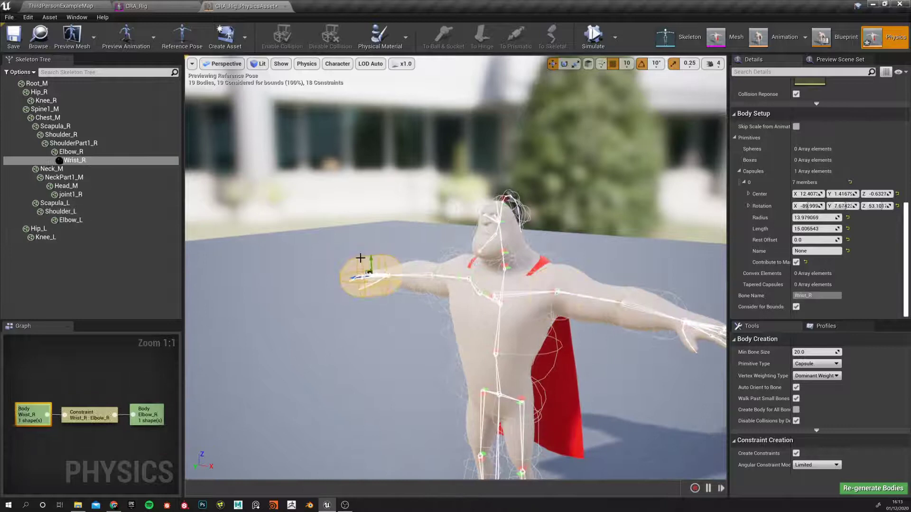
{"action": "key", "text": "Delete"}
{"action": "left_click", "coordinate": [438, 256]}
{"action": "key", "text": "Delete"}
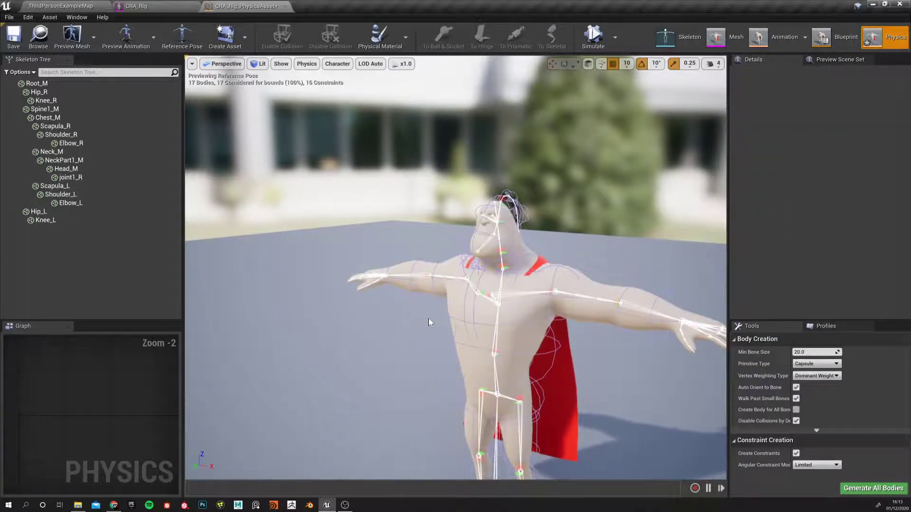
Step: Reset the Root_M pelvis capsule's rotation to 0 on all axes
{"action": "middle_click_drag", "start_coordinate": [422, 392], "coordinate": [453, 373]}
{"action": "left_click", "coordinate": [464, 258]}
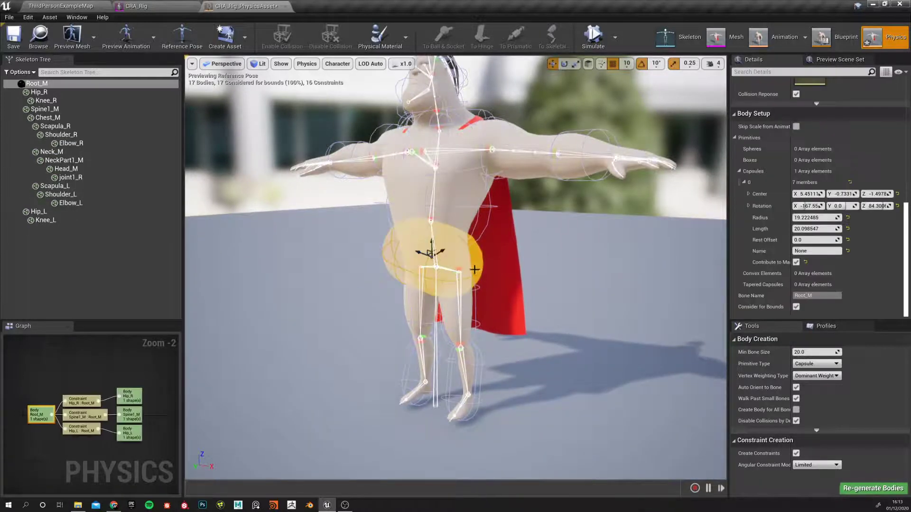
{"action": "middle_click_drag", "start_coordinate": [427, 325], "coordinate": [484, 346]}
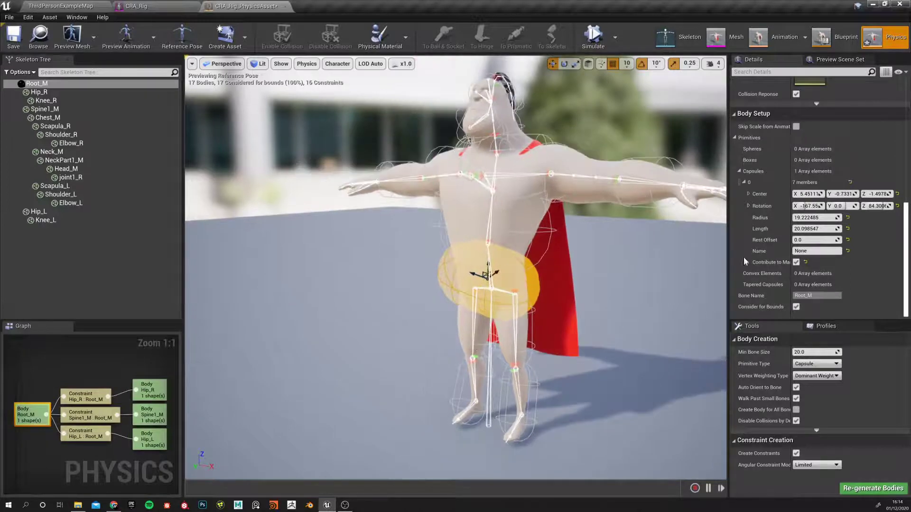
{"action": "left_click", "coordinate": [897, 206]}
{"action": "scroll", "coordinate": [456, 268], "scroll_direction": "up", "scroll_amount": 3}
Step: Shorten the Root_M capsule to a length of about 7.59 so it fits the hips
{"action": "middle_click_drag", "start_coordinate": [483, 279], "coordinate": [467, 280]}
{"action": "left_click_drag", "start_coordinate": [453, 289], "coordinate": [469, 279]}
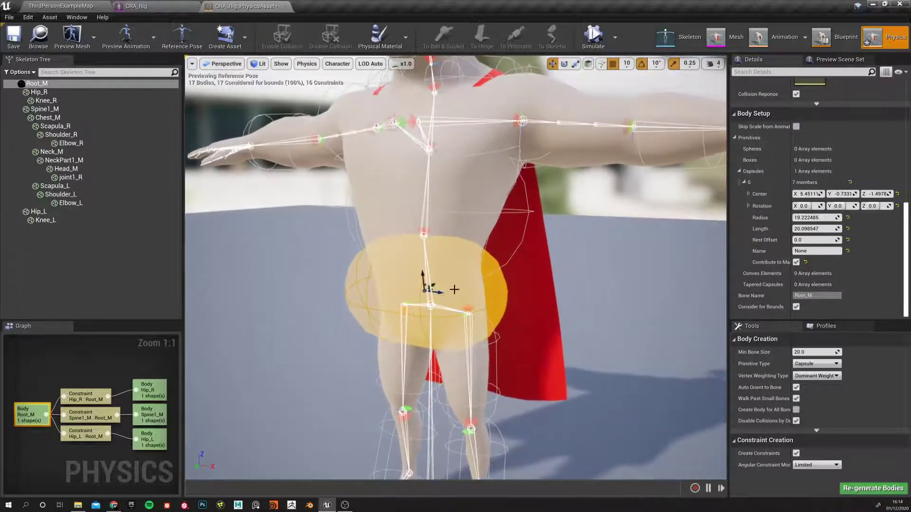
{"action": "middle_click_drag", "start_coordinate": [454, 289], "coordinate": [471, 298]}
{"action": "left_click", "coordinate": [331, 262]}
{"action": "middle_click_drag", "start_coordinate": [330, 261], "coordinate": [431, 283]}
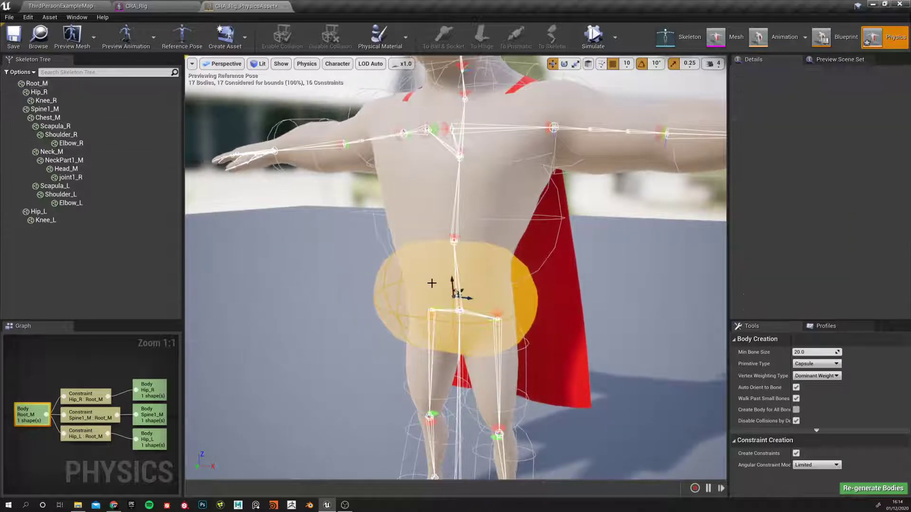
{"action": "key", "text": "Delete"}
{"action": "left_click_drag", "start_coordinate": [365, 293], "coordinate": [398, 328]}
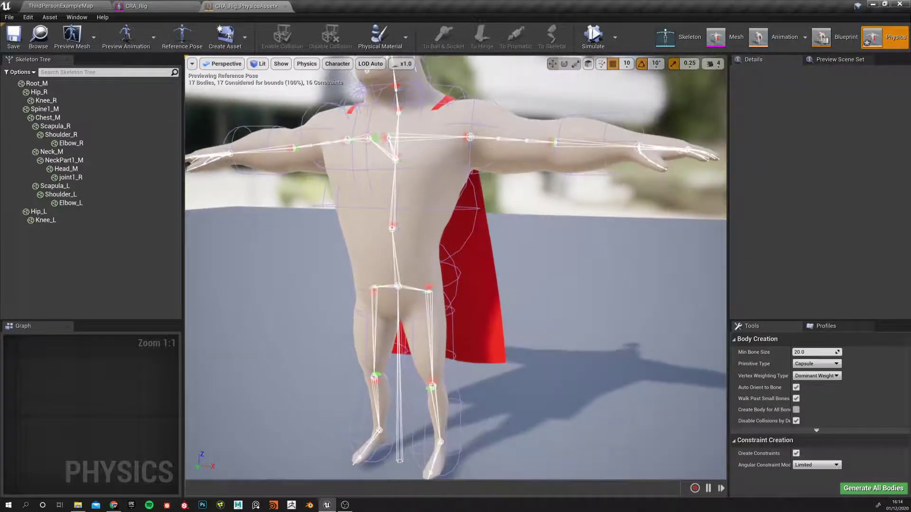
{"action": "scroll", "coordinate": [335, 271], "scroll_direction": "down", "scroll_amount": 3}
{"action": "key", "text": "ctrl+z"}
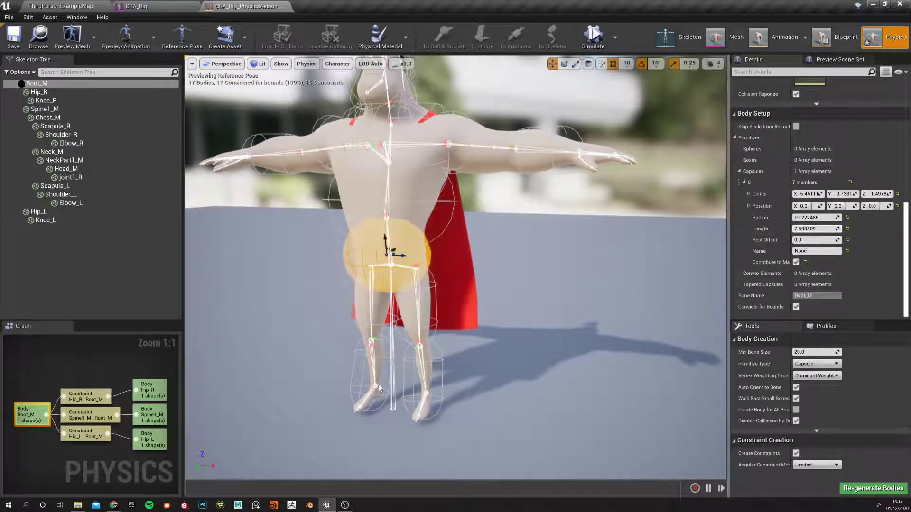
Step: Mirror the unedited Knee_L lower-leg body to the opposite leg
{"action": "left_click", "coordinate": [438, 360]}
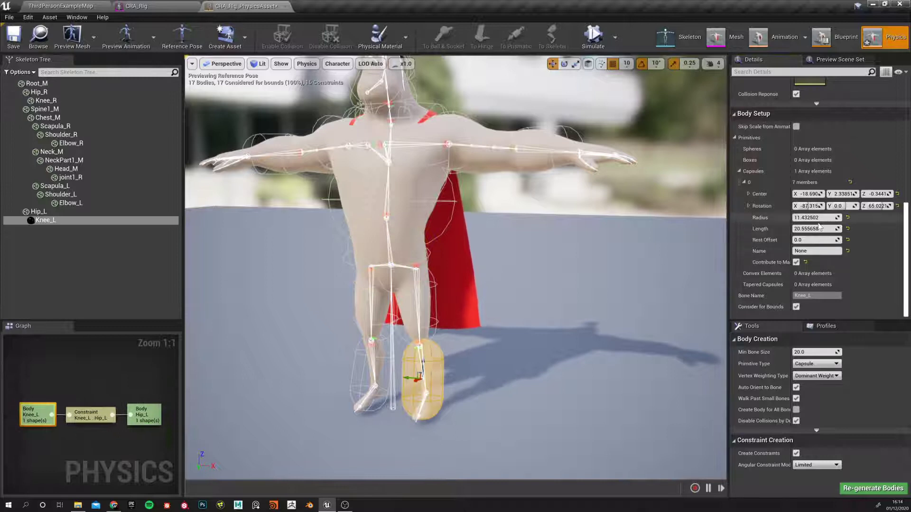
{"action": "right_click", "coordinate": [437, 113]}
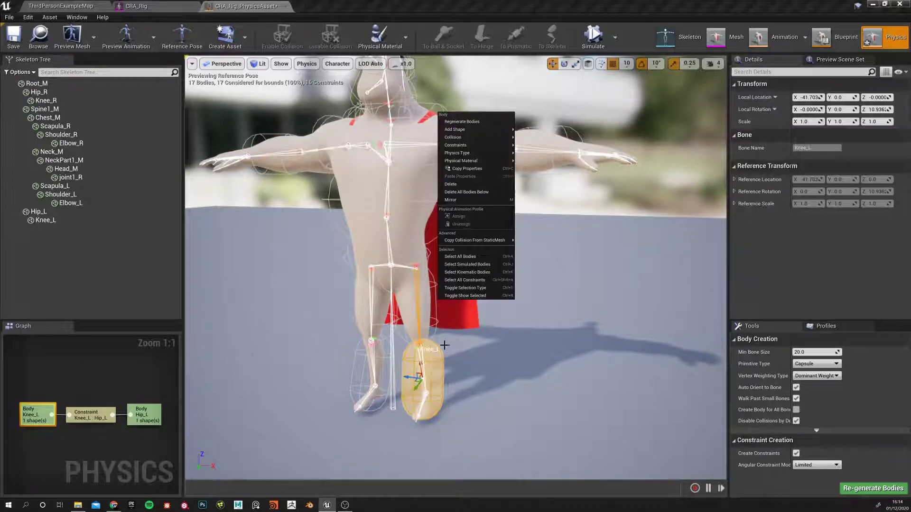
{"action": "left_click", "coordinate": [459, 201]}
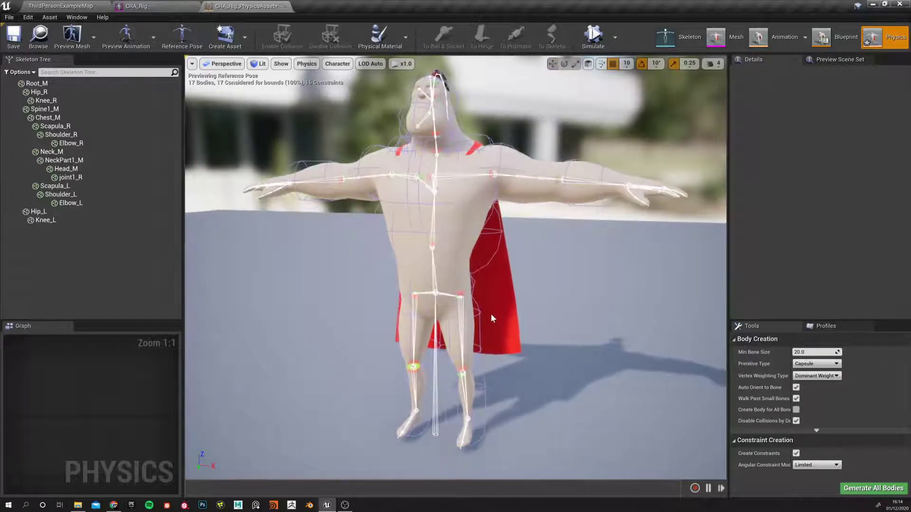
Step: Reduce the Knee_L capsule's radius to about 6.57 so it fits the lower leg
{"action": "left_click", "coordinate": [476, 336]}
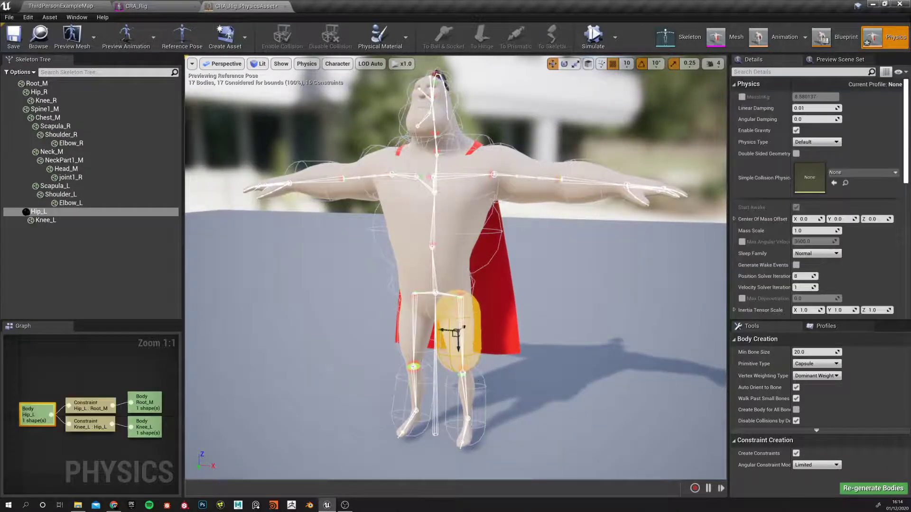
{"action": "left_click", "coordinate": [462, 408]}
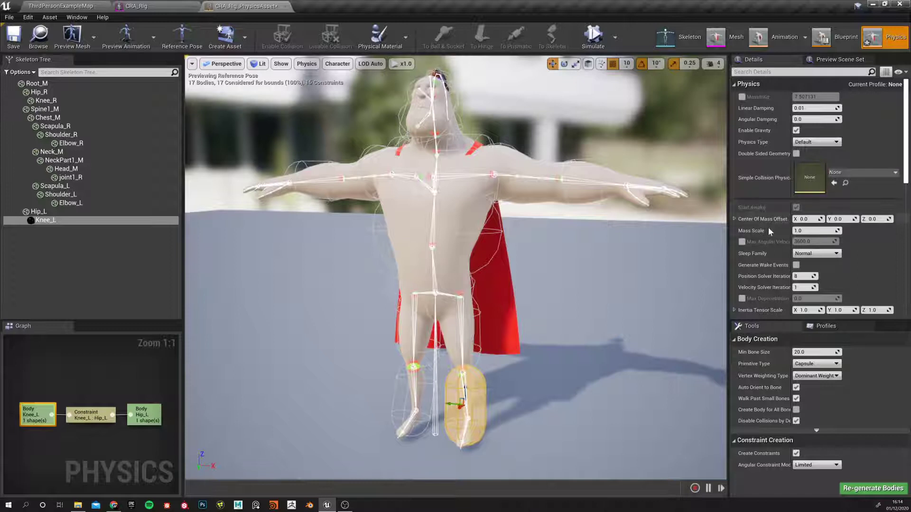
{"action": "left_click", "coordinate": [477, 328]}
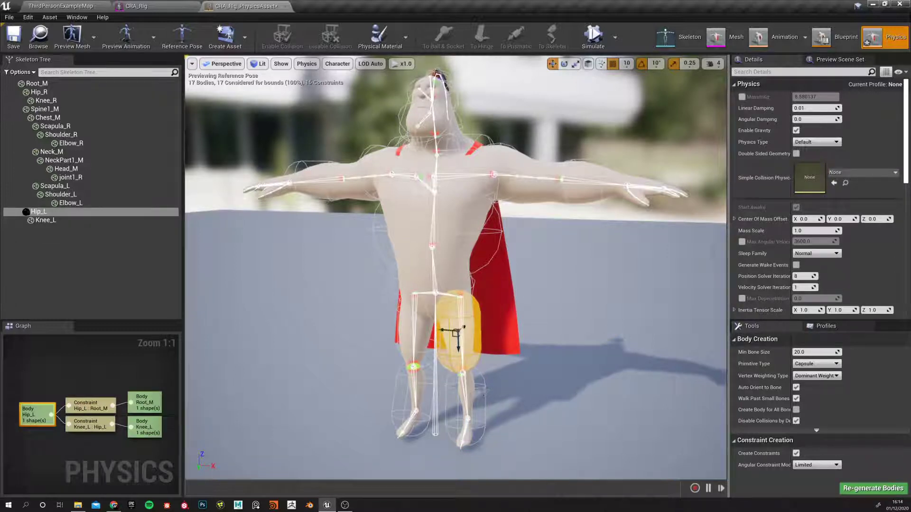
{"action": "left_click", "coordinate": [470, 398]}
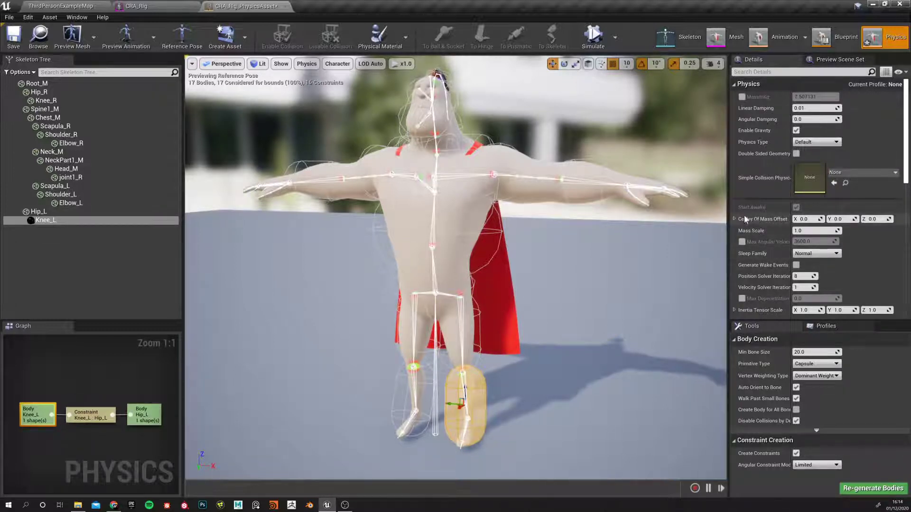
{"action": "scroll", "coordinate": [749, 247], "scroll_direction": "down", "scroll_amount": 5}
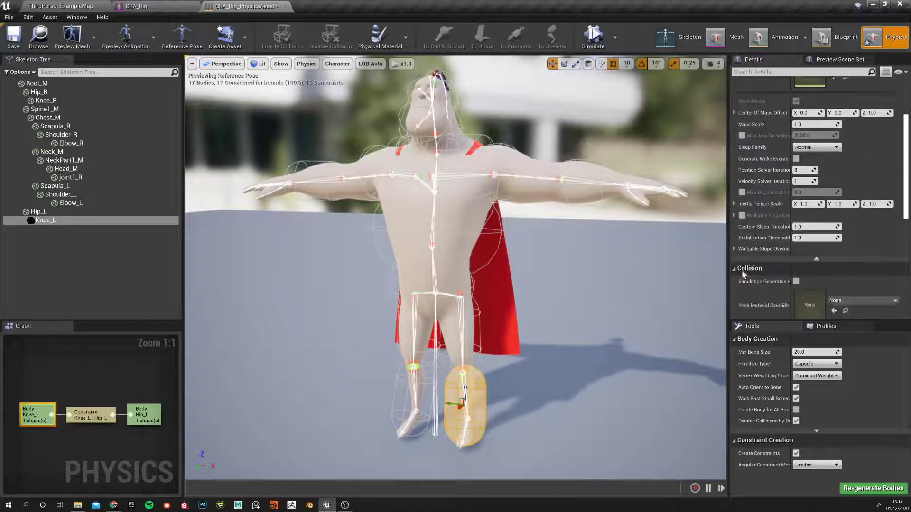
{"action": "scroll", "coordinate": [747, 209], "scroll_direction": "up", "scroll_amount": 1}
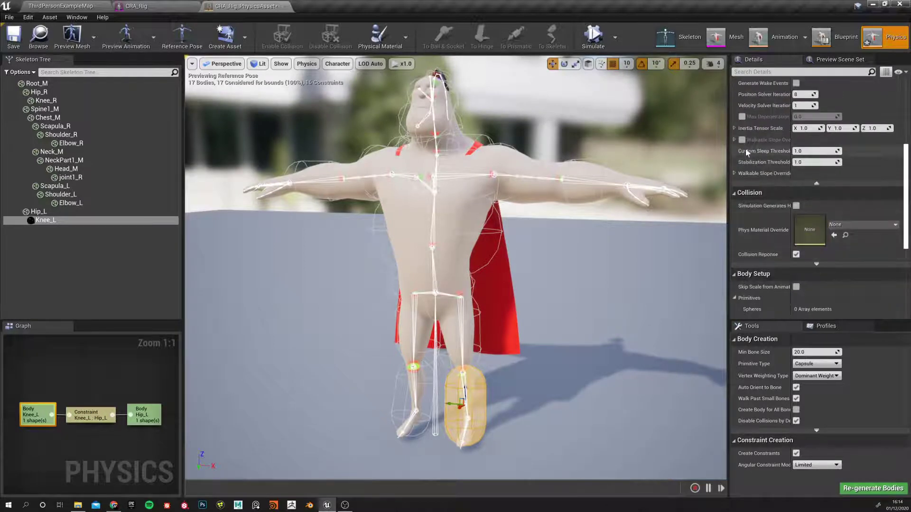
{"action": "scroll", "coordinate": [743, 171], "scroll_direction": "up", "scroll_amount": 4}
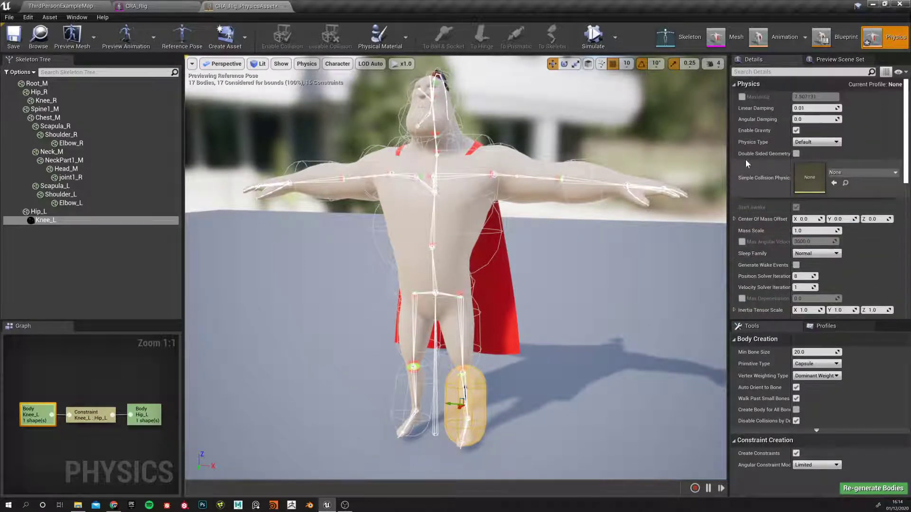
{"action": "scroll", "coordinate": [796, 157], "scroll_direction": "down", "scroll_amount": 5}
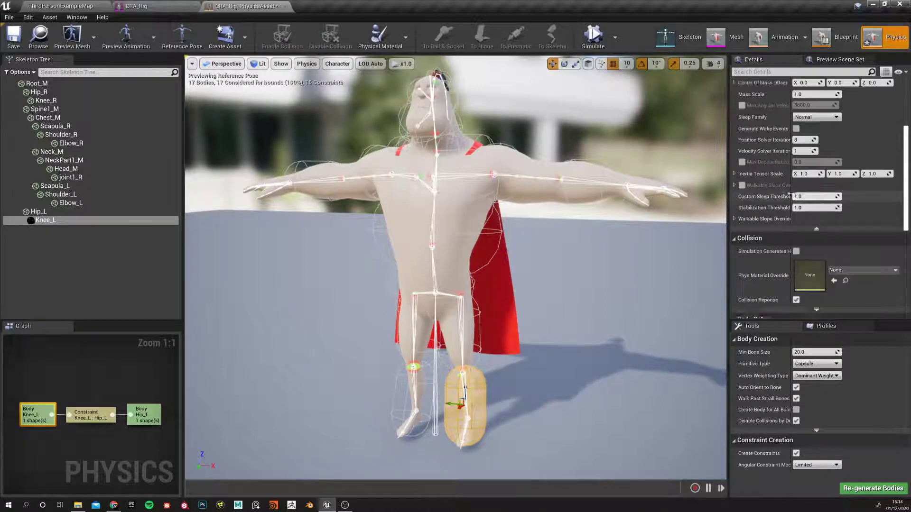
{"action": "scroll", "coordinate": [736, 190], "scroll_direction": "down", "scroll_amount": 5}
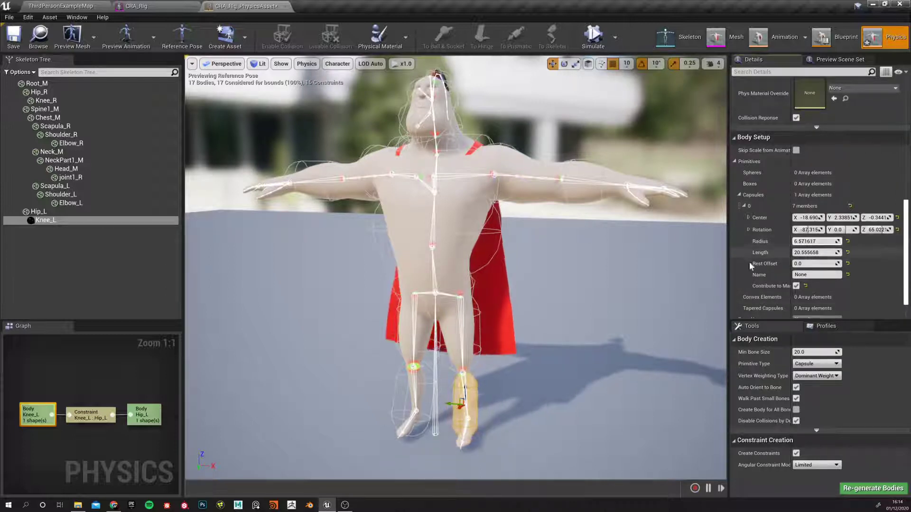
Step: Mirror the slimmed Knee_L body onto the right lower leg
{"action": "right_click", "coordinate": [469, 400]}
{"action": "left_click", "coordinate": [464, 403]}
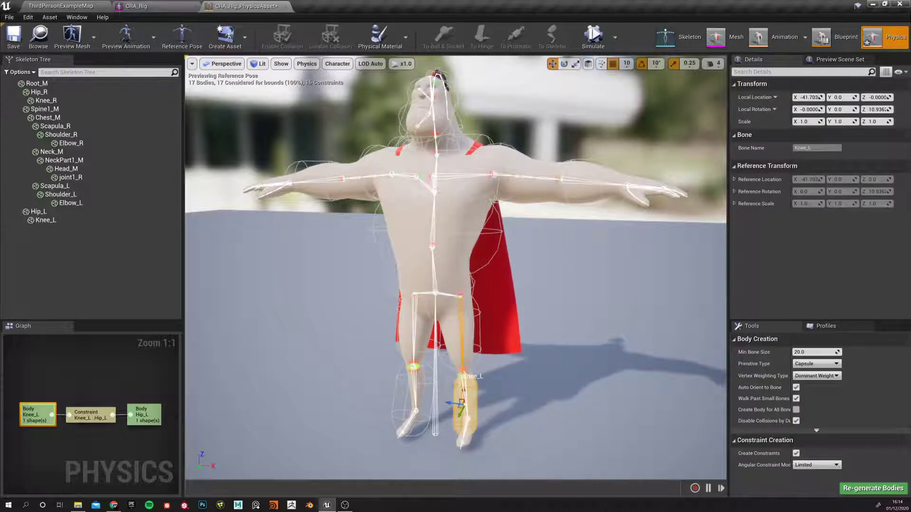
{"action": "right_click", "coordinate": [469, 386]}
{"action": "mouse_move", "coordinate": [489, 267]}
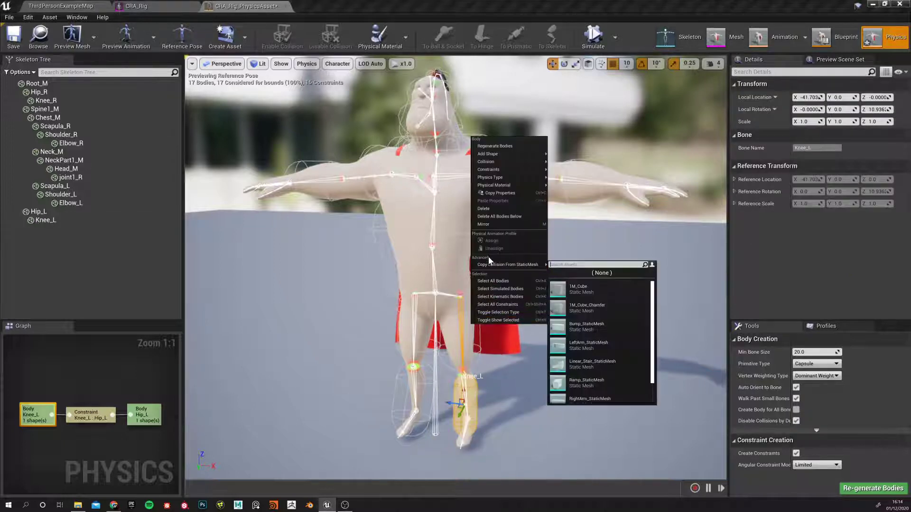
{"action": "left_click", "coordinate": [487, 223]}
Step: Delete the Spine1_M collision body around the abdomen
{"action": "middle_click_drag", "start_coordinate": [425, 375], "coordinate": [379, 300]}
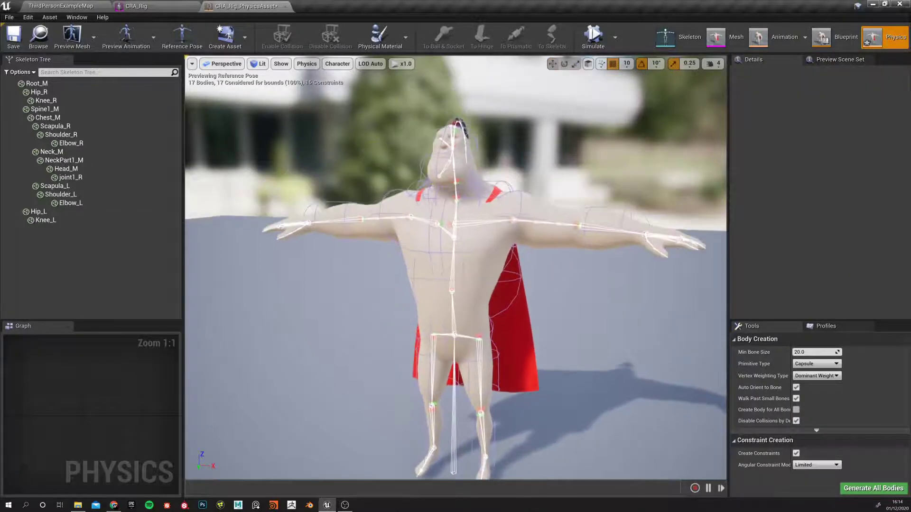
{"action": "left_click", "coordinate": [435, 266]}
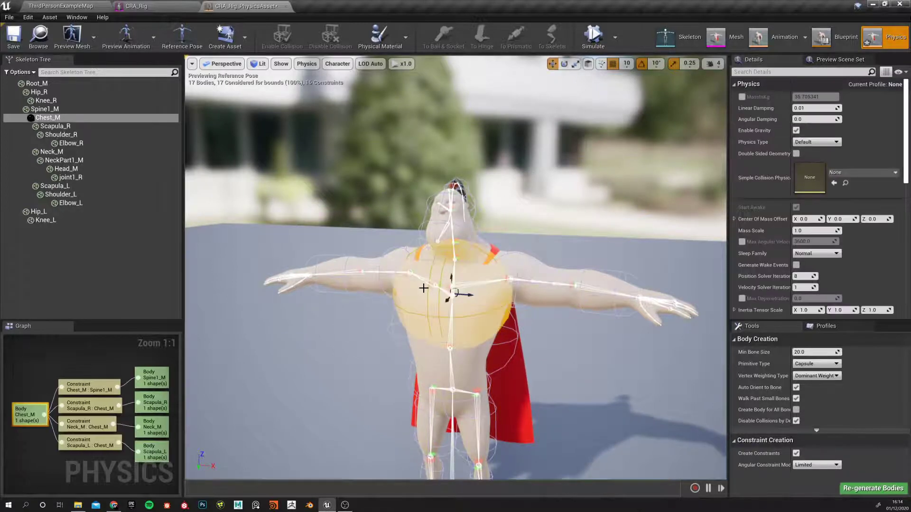
{"action": "left_click", "coordinate": [511, 340]}
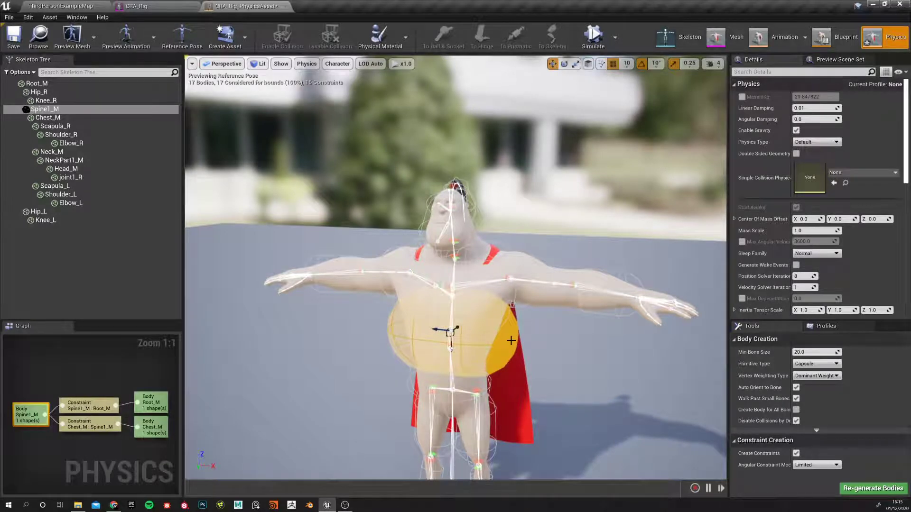
{"action": "key", "text": "Delete"}
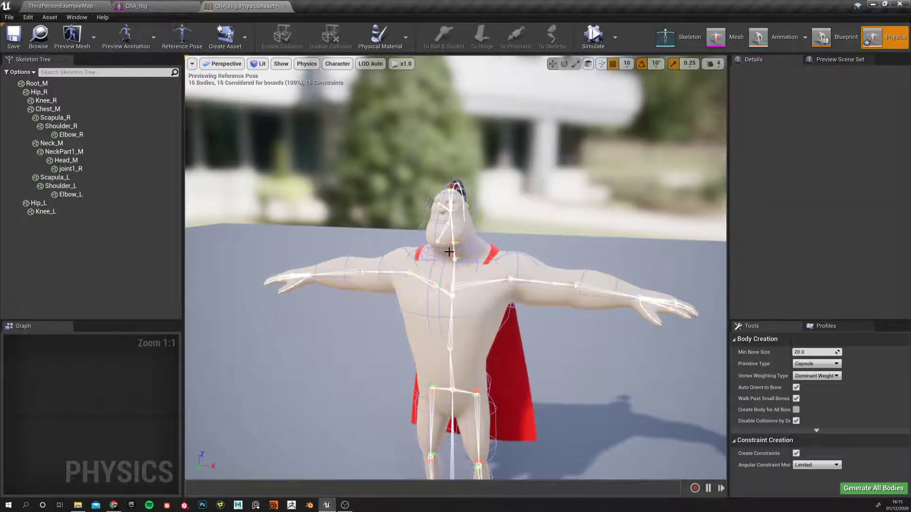
Step: Delete the Scapula_L collision body, and mirror the Shoulder_L body onto the right shoulder
{"action": "left_click", "coordinate": [482, 242]}
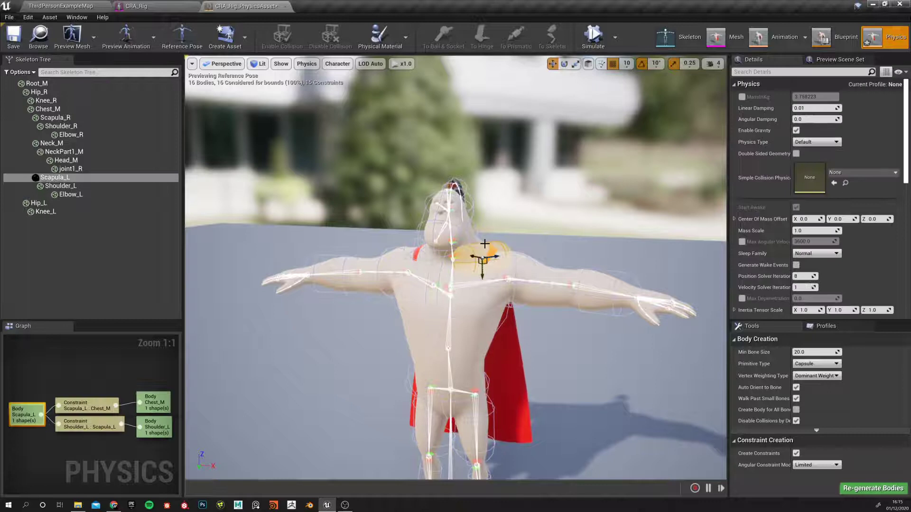
{"action": "key", "text": "Delete"}
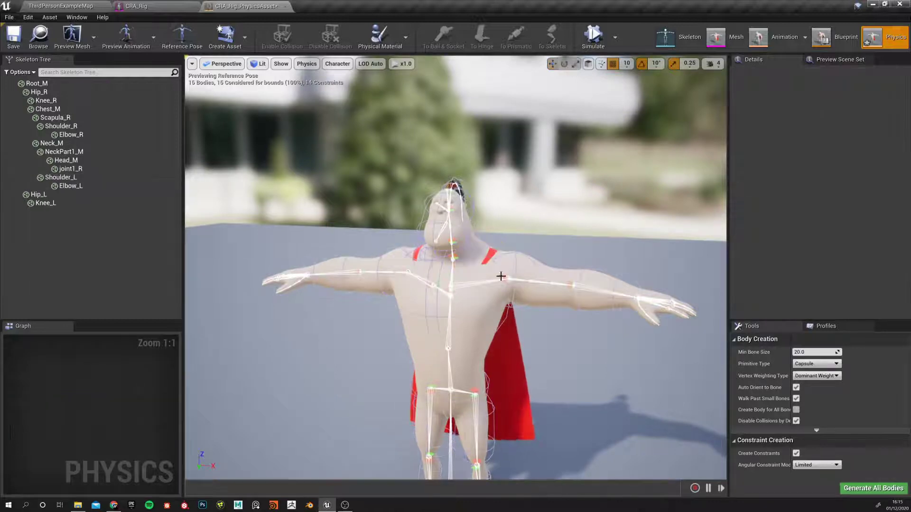
{"action": "left_click", "coordinate": [514, 266]}
{"action": "right_click", "coordinate": [513, 268]}
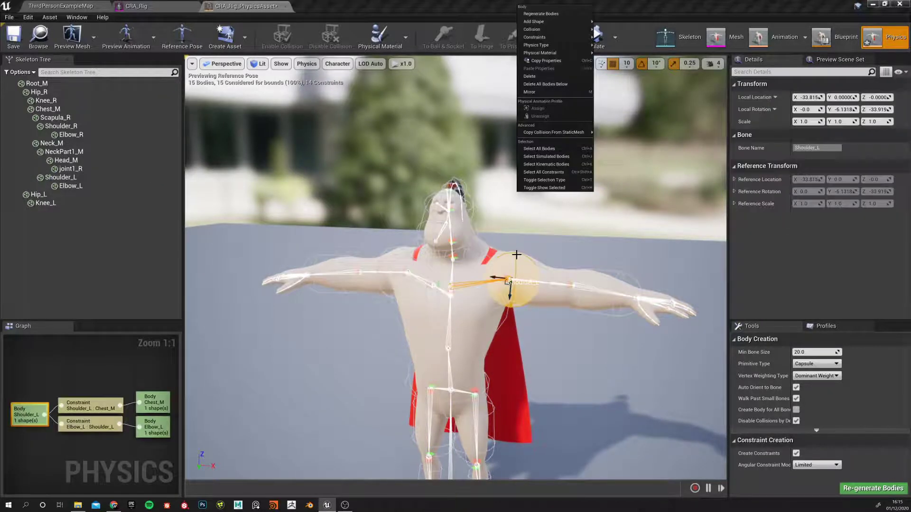
{"action": "left_click", "coordinate": [541, 84]}
{"action": "middle_click_drag", "start_coordinate": [467, 318], "coordinate": [367, 299]}
{"action": "right_click_drag", "start_coordinate": [468, 317], "coordinate": [608, 335]}
{"action": "middle_click_drag", "start_coordinate": [468, 317], "coordinate": [399, 308]}
{"action": "right_click_drag", "start_coordinate": [468, 317], "coordinate": [481, 313]}
Step: Delete the Scapula_R collision body beside the neck
{"action": "left_click", "coordinate": [387, 242]}
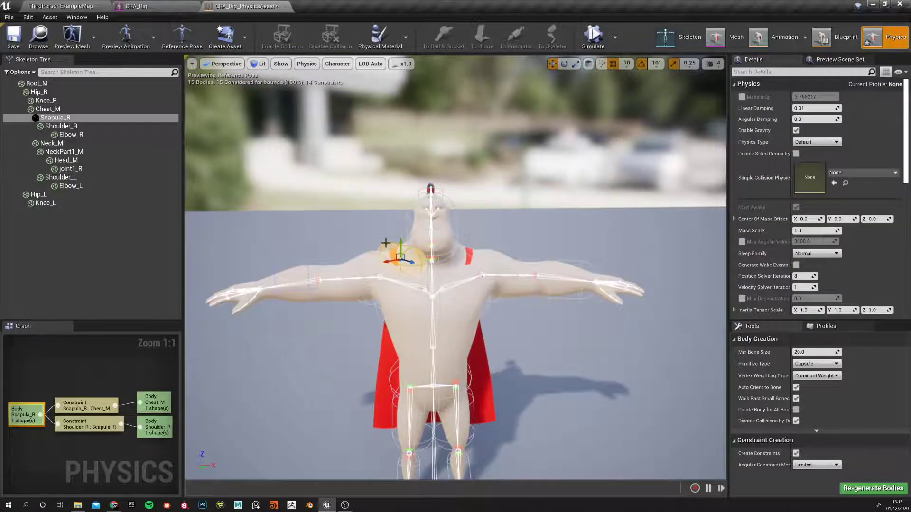
{"action": "key", "text": "Delete"}
{"action": "left_click", "coordinate": [372, 260]}
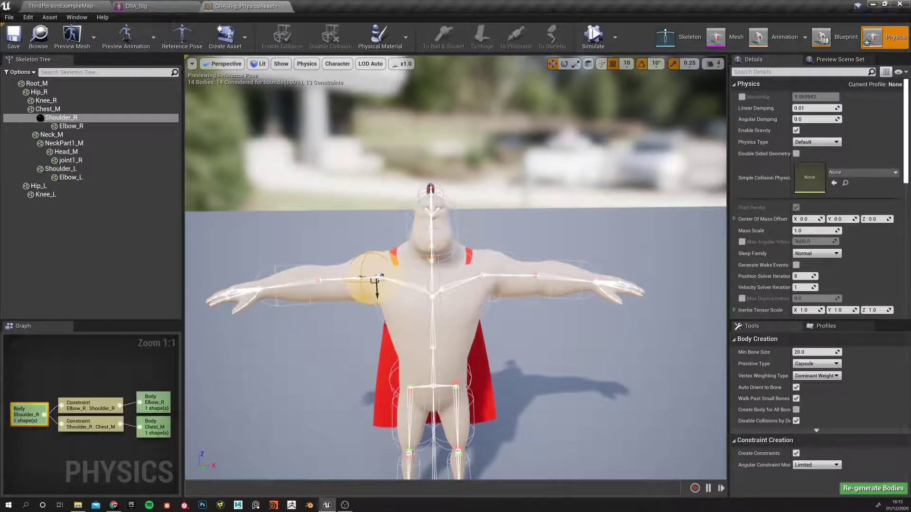
Step: Examine from several angles how the Chest_M and Head_M bodies fit around the neck, shoulders and cape straps
{"action": "left_click", "coordinate": [408, 262]}
{"action": "left_click", "coordinate": [408, 262]}
{"action": "left_click", "coordinate": [404, 256]}
{"action": "left_click", "coordinate": [404, 257]}
{"action": "left_click", "coordinate": [356, 242]}
{"action": "scroll", "coordinate": [356, 241], "scroll_direction": "up", "scroll_amount": 5}
{"action": "scroll", "coordinate": [373, 201], "scroll_direction": "down", "scroll_amount": 4}
{"action": "left_click", "coordinate": [382, 180]}
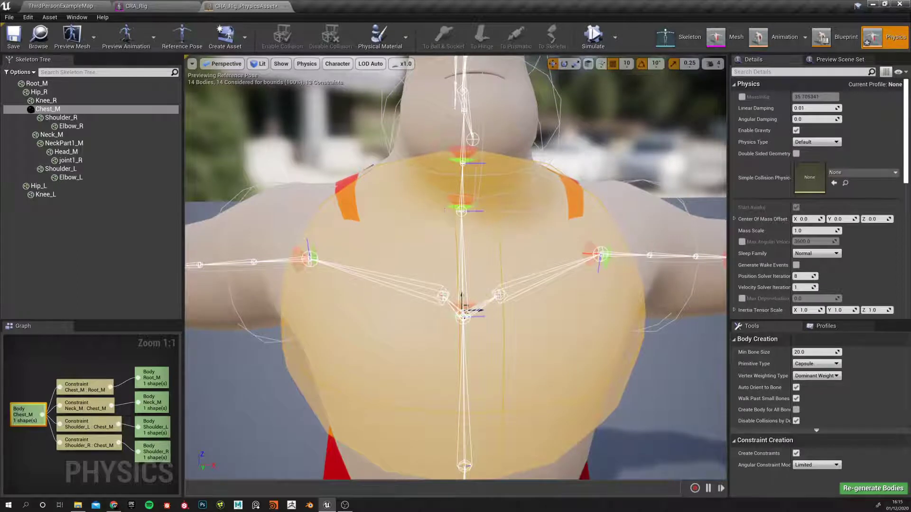
{"action": "left_click", "coordinate": [346, 147]}
{"action": "left_click", "coordinate": [401, 212]}
{"action": "right_click_drag", "start_coordinate": [565, 289], "coordinate": [552, 299]}
{"action": "left_click_drag", "start_coordinate": [552, 299], "coordinate": [527, 206], "text": "alt"}
{"action": "left_click", "coordinate": [528, 206]}
{"action": "left_click", "coordinate": [428, 262]}
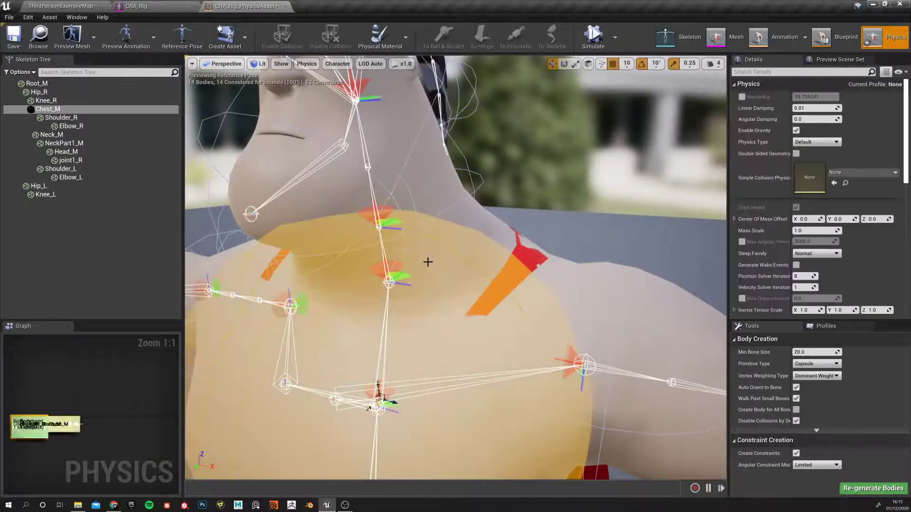
{"action": "mouse_move", "coordinate": [453, 311]}
{"action": "left_mouse_down", "text": "alt"}
{"action": "mouse_move", "coordinate": [388, 304]}
{"action": "mouse_move", "coordinate": [502, 306]}
{"action": "mouse_move", "coordinate": [450, 308]}
{"action": "left_mouse_up", "text": "alt"}
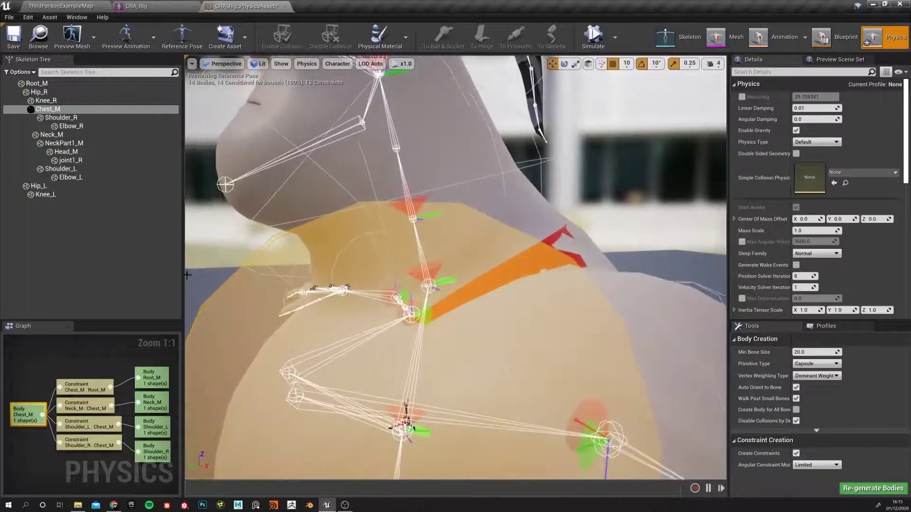
{"action": "left_click", "coordinate": [228, 268]}
{"action": "left_click", "coordinate": [274, 249]}
{"action": "left_click_drag", "start_coordinate": [274, 248], "coordinate": [383, 290], "text": "alt"}
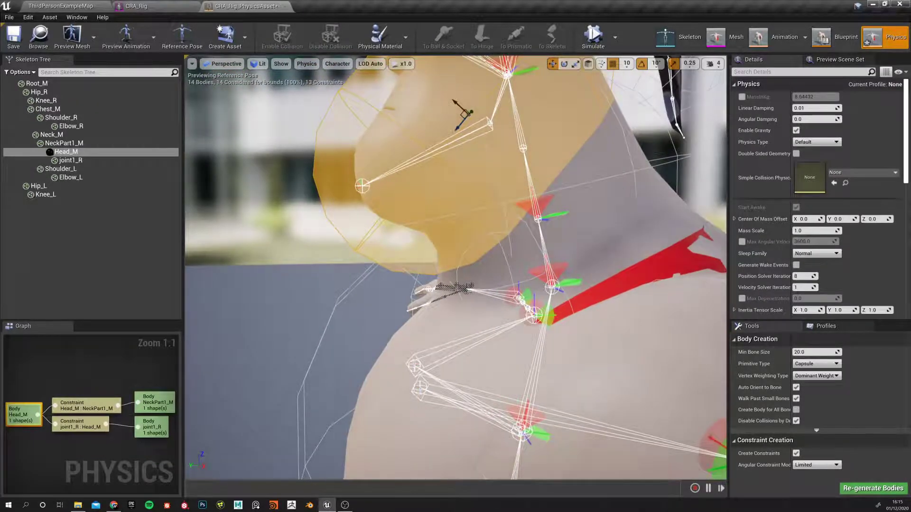
{"action": "left_click", "coordinate": [274, 249]}
Step: Reduce the Chest_M capsule's radius to about 25.51 so it fits the torso more closely
{"action": "left_click", "coordinate": [333, 306]}
{"action": "right_click_drag", "start_coordinate": [459, 327], "coordinate": [488, 327]}
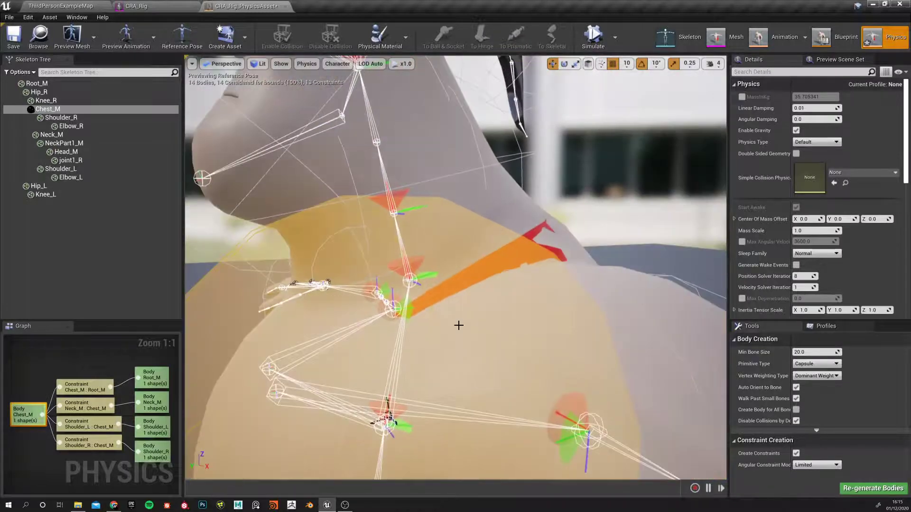
{"action": "scroll", "coordinate": [459, 325], "scroll_direction": "down", "scroll_amount": 5}
{"action": "scroll", "coordinate": [398, 336], "scroll_direction": "up", "scroll_amount": 3}
{"action": "scroll", "coordinate": [781, 255], "scroll_direction": "down", "scroll_amount": 10}
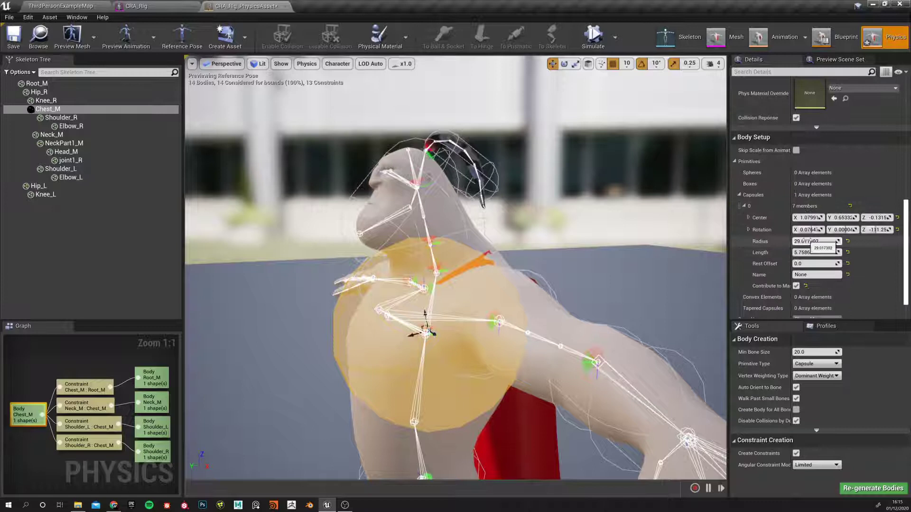
{"action": "left_click_drag", "start_coordinate": [808, 239], "coordinate": [787, 240]}
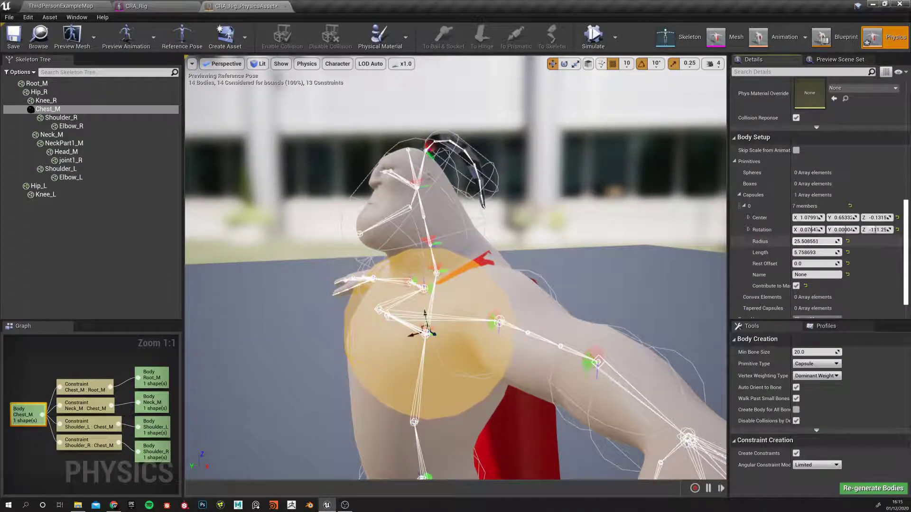
{"action": "mouse_move", "coordinate": [357, 330]}
{"action": "middle_mouse_down"}
{"action": "mouse_move", "coordinate": [417, 291]}
{"action": "mouse_move", "coordinate": [521, 322]}
{"action": "mouse_move", "coordinate": [403, 289]}
{"action": "mouse_move", "coordinate": [359, 328]}
{"action": "middle_mouse_up"}
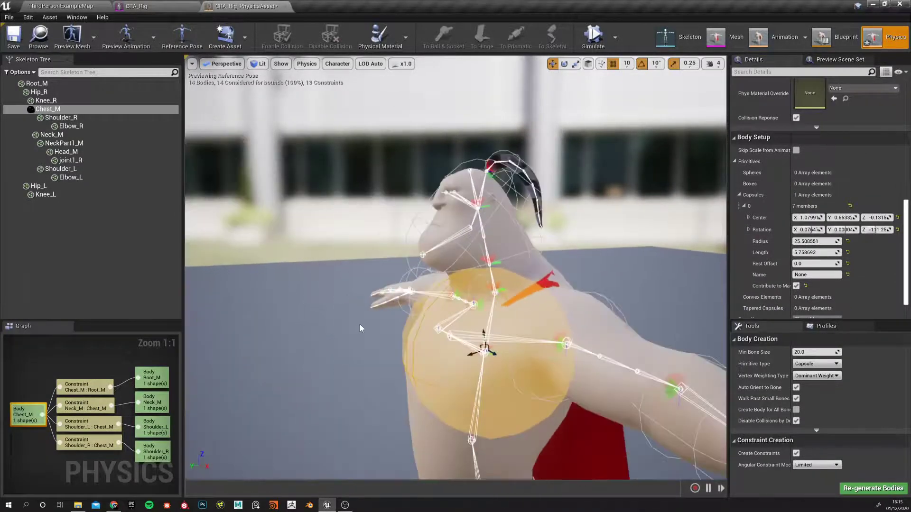
{"action": "left_click_drag", "start_coordinate": [400, 324], "coordinate": [317, 271], "text": "alt"}
Step: Delete the NeckPart1_M collision body around the neck
{"action": "left_click", "coordinate": [297, 266]}
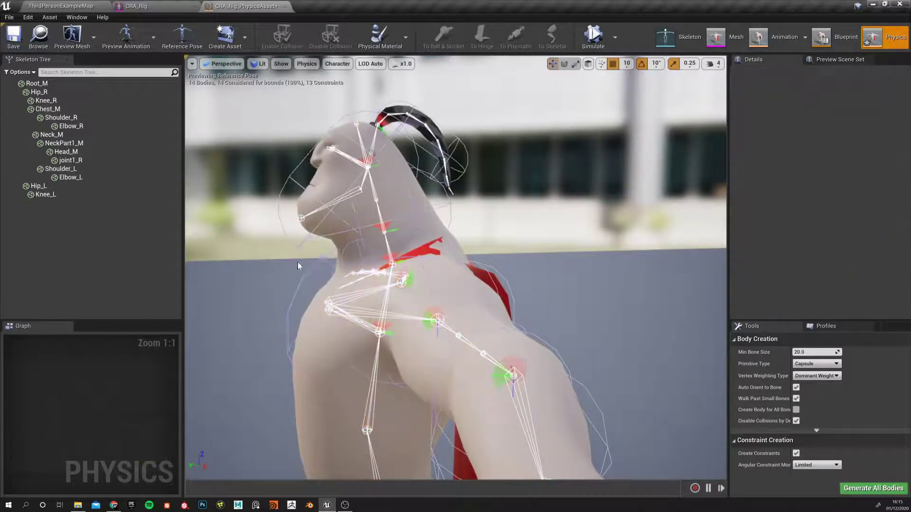
{"action": "left_click", "coordinate": [349, 242]}
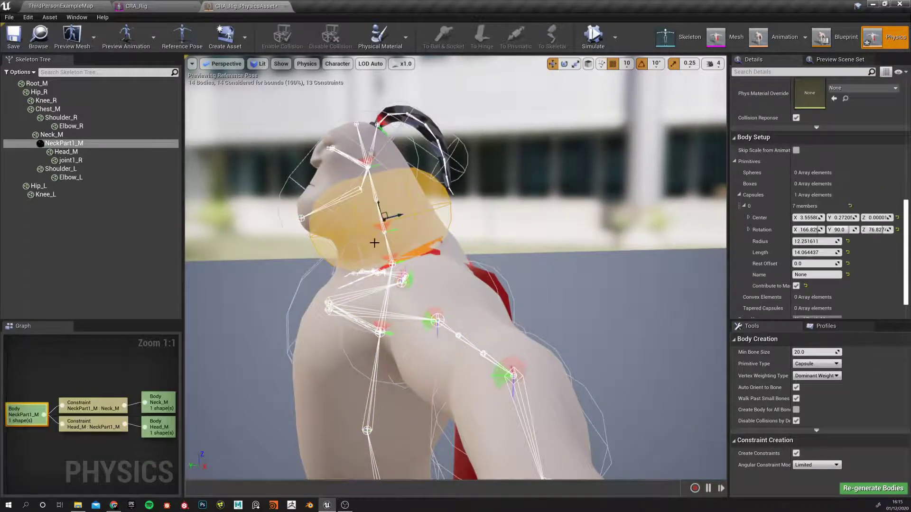
{"action": "key", "text": "Delete"}
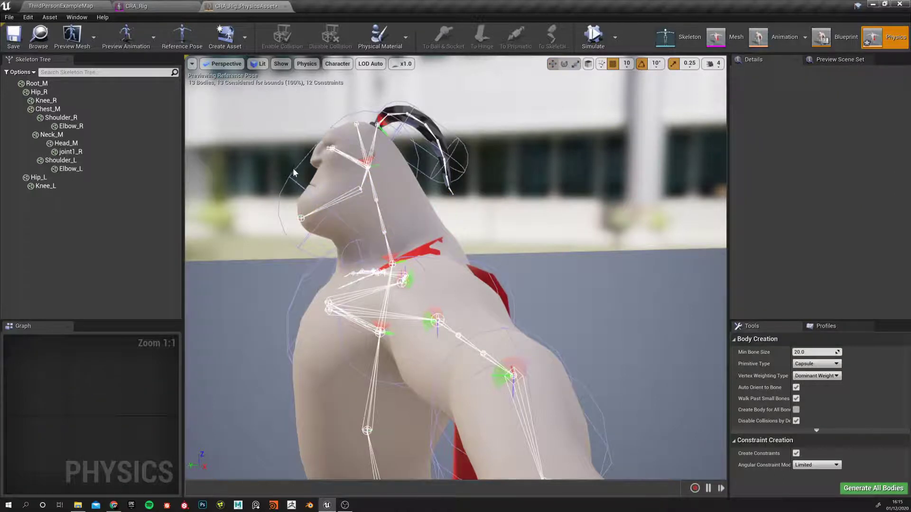
Step: Delete the joint1_R collision body around the ponytail
{"action": "left_click", "coordinate": [301, 165]}
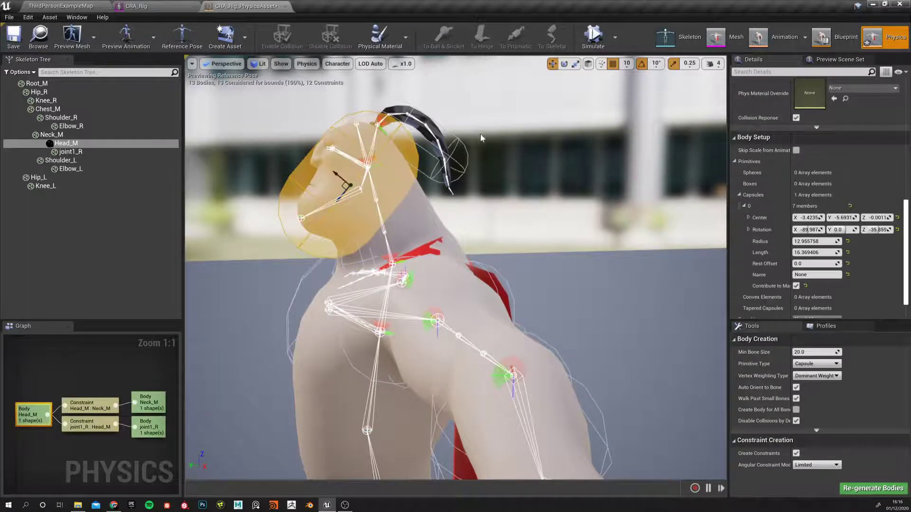
{"action": "left_click_drag", "start_coordinate": [456, 133], "coordinate": [443, 148]}
{"action": "left_click", "coordinate": [382, 154]}
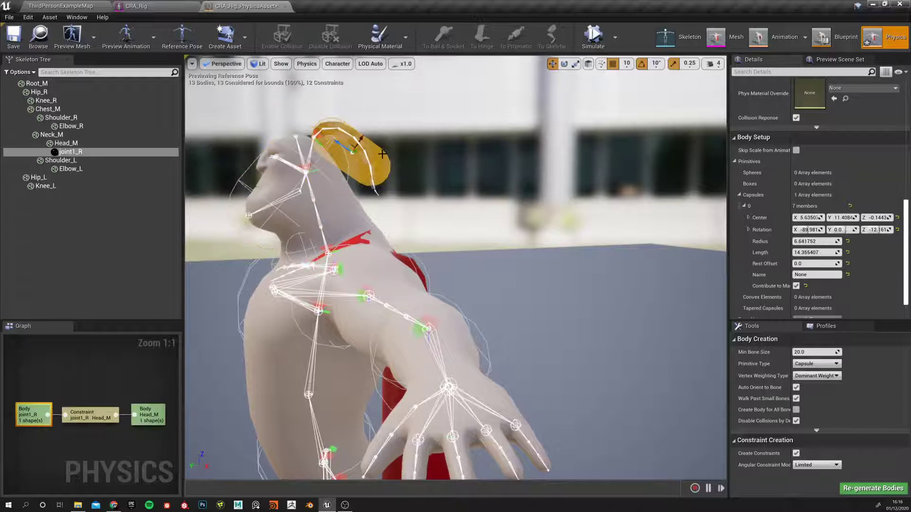
{"action": "middle_click_drag", "start_coordinate": [423, 224], "coordinate": [342, 159]}
{"action": "scroll", "coordinate": [423, 224], "scroll_direction": "up", "scroll_amount": 2}
{"action": "scroll", "coordinate": [461, 236], "scroll_direction": "down", "scroll_amount": 1}
{"action": "middle_click_drag", "start_coordinate": [460, 235], "coordinate": [326, 174]}
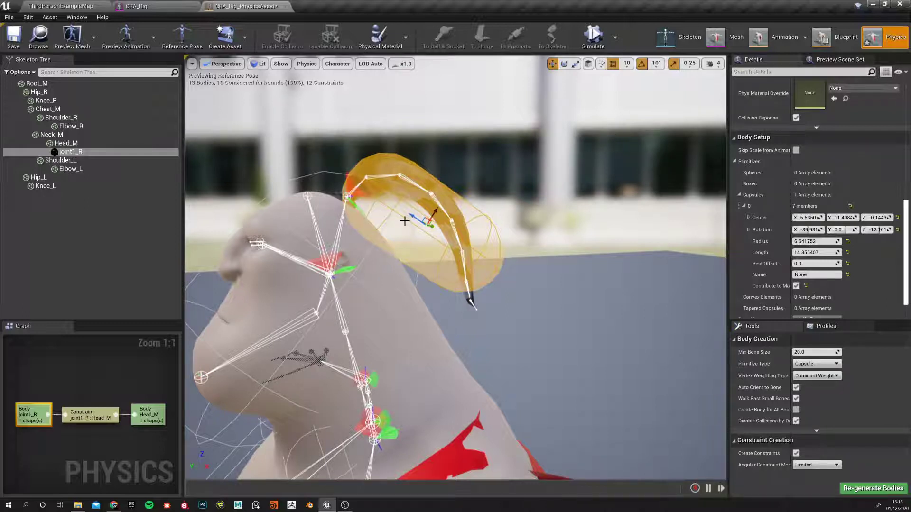
{"action": "left_click", "coordinate": [69, 151]}
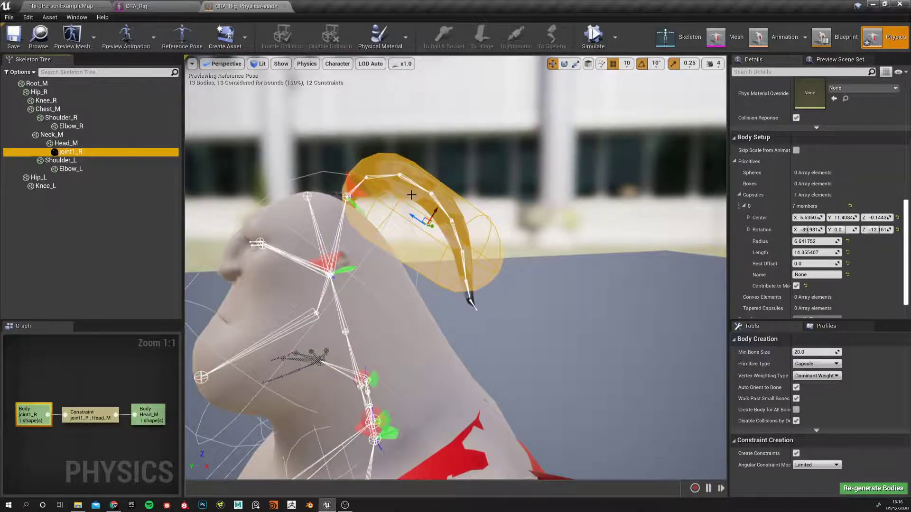
{"action": "key", "text": "Delete"}
{"action": "middle_click_drag", "start_coordinate": [439, 244], "coordinate": [451, 229]}
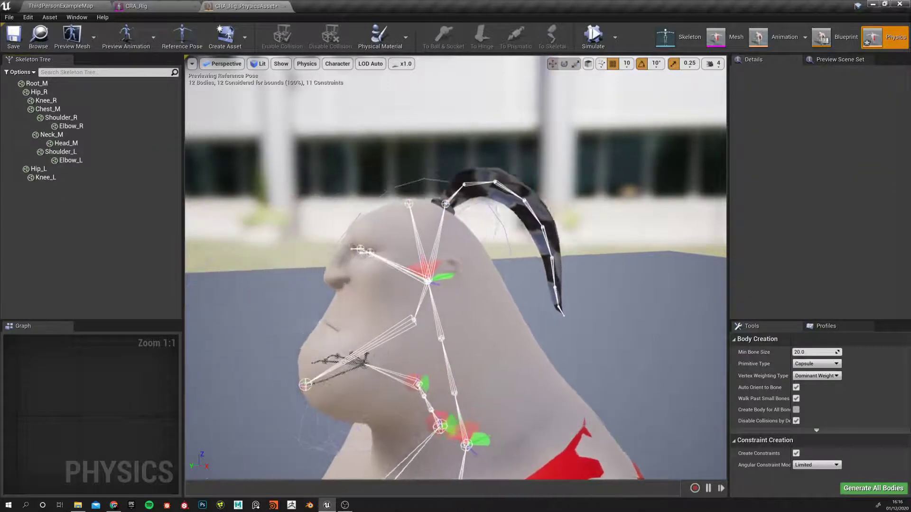
Step: Shorten the Head_M capsule to a length of about 6.64
{"action": "left_click", "coordinate": [436, 177]}
{"action": "middle_click_drag", "start_coordinate": [396, 217], "coordinate": [407, 228]}
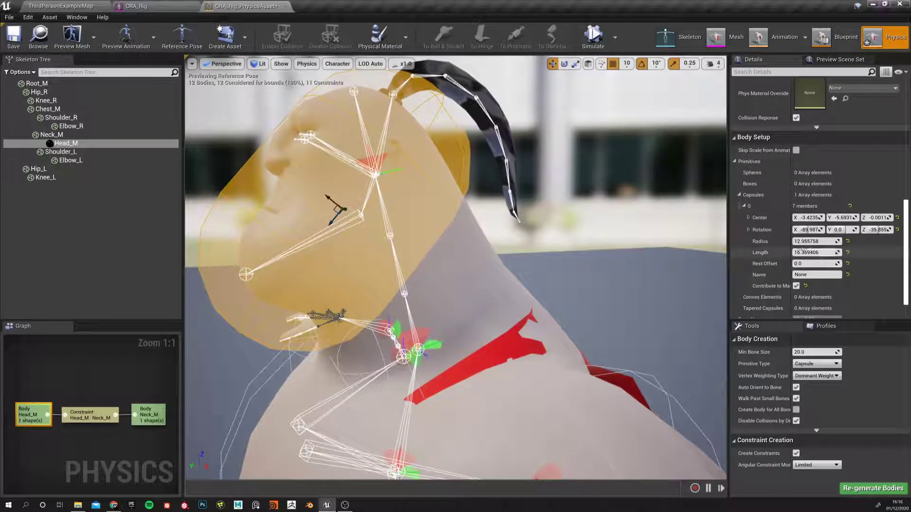
{"action": "mouse_move", "coordinate": [813, 252]}
{"action": "left_mouse_down"}
{"action": "mouse_move", "coordinate": [795, 252]}
{"action": "mouse_move", "coordinate": [808, 253]}
{"action": "left_mouse_up"}
Step: Delete the Neck_M collision body at the base of the neck
{"action": "middle_click_drag", "start_coordinate": [516, 272], "coordinate": [657, 314]}
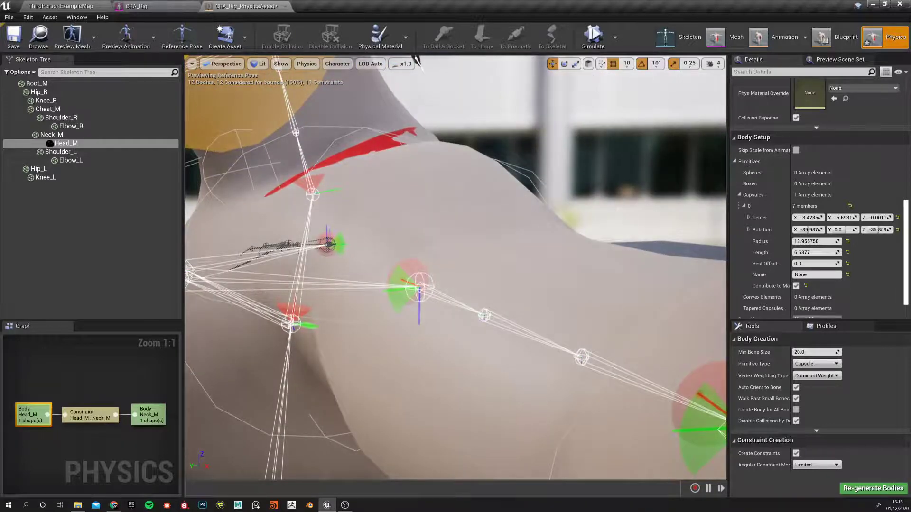
{"action": "left_click", "coordinate": [205, 152]}
{"action": "key", "text": "Delete"}
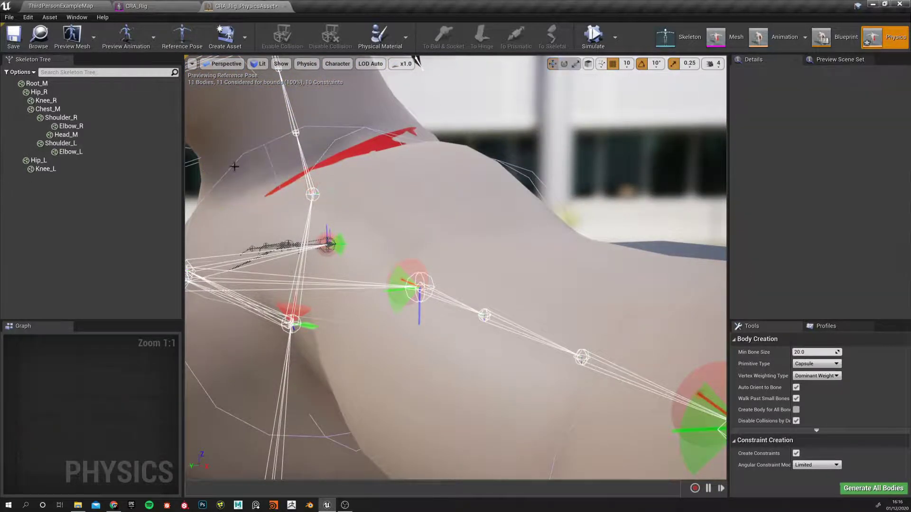
{"action": "middle_click_drag", "start_coordinate": [346, 217], "coordinate": [214, 190]}
{"action": "scroll", "coordinate": [398, 263], "scroll_direction": "down", "scroll_amount": 8}
{"action": "right_click_drag", "start_coordinate": [392, 288], "coordinate": [385, 250]}
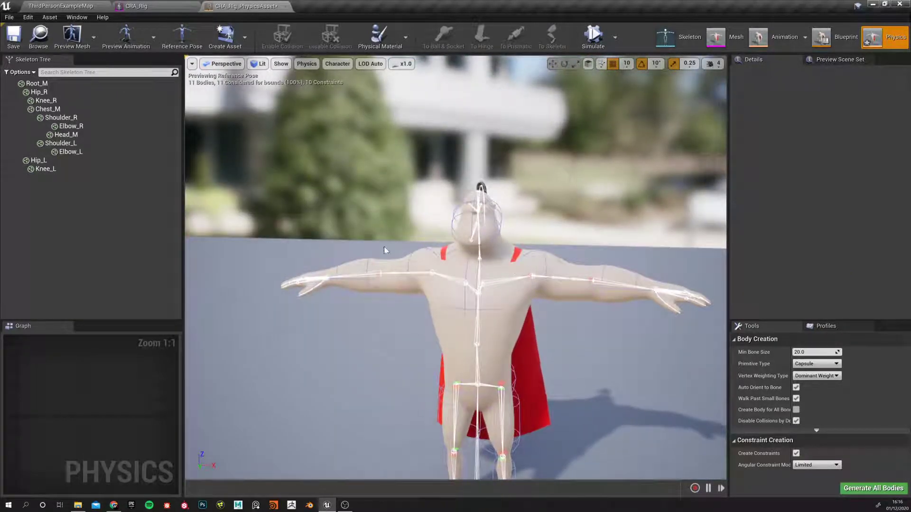
Step: Mirror the Shoulder_L upper-arm body again onto the opposite arm
{"action": "left_click", "coordinate": [541, 256]}
{"action": "right_click", "coordinate": [540, 253]}
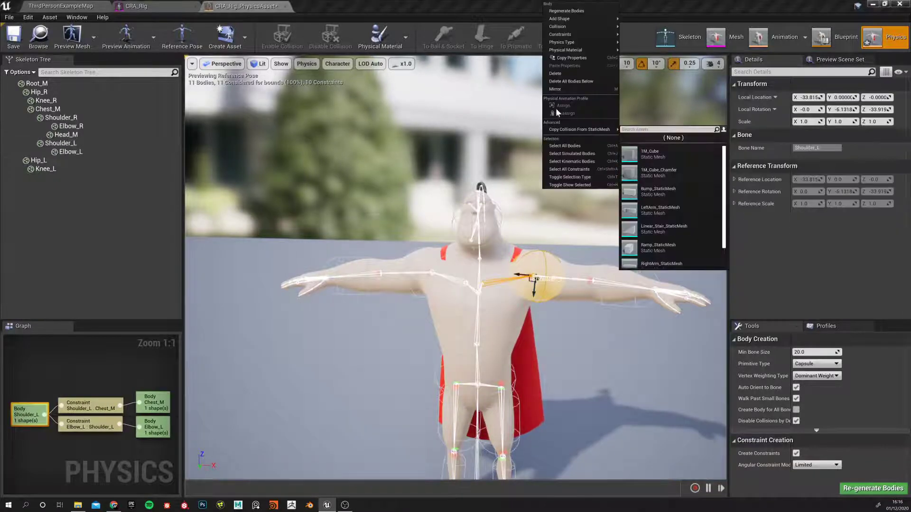
{"action": "left_click", "coordinate": [560, 89]}
{"action": "left_click", "coordinate": [540, 299]}
{"action": "right_click_drag", "start_coordinate": [539, 298], "coordinate": [536, 295]}
Step: Select the Hip_L thigh body and preview the CRA_idle_final animation on the character
{"action": "left_click", "coordinate": [504, 290]}
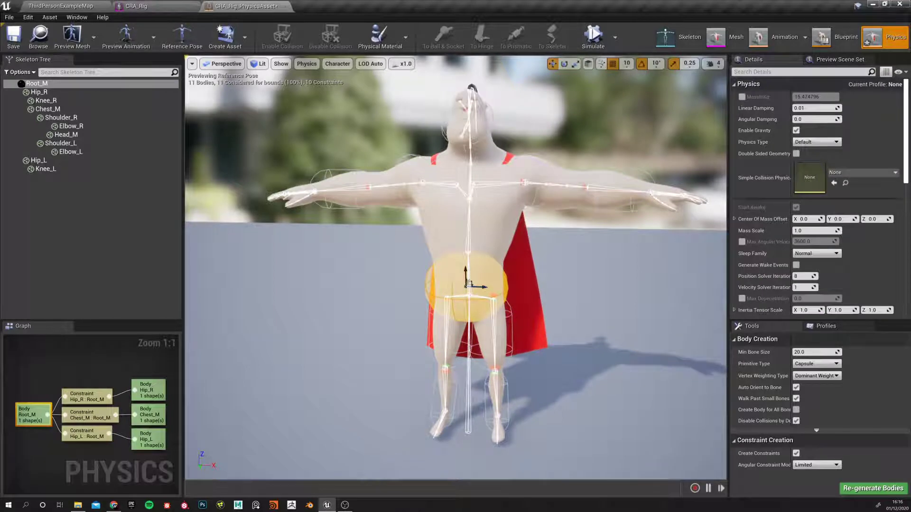
{"action": "left_click", "coordinate": [508, 315]}
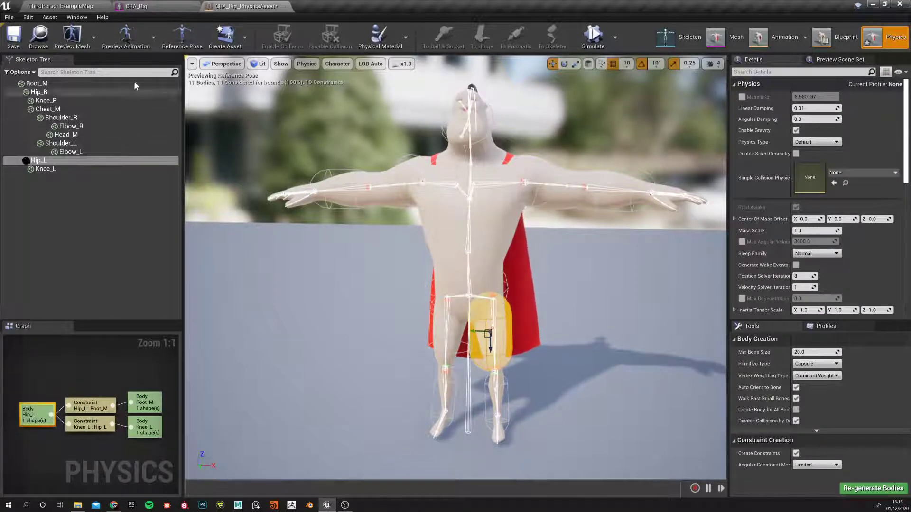
{"action": "right_click_drag", "start_coordinate": [498, 336], "coordinate": [451, 289]}
{"action": "right_click_drag", "start_coordinate": [468, 335], "coordinate": [394, 327]}
{"action": "middle_click_drag", "start_coordinate": [394, 327], "coordinate": [593, 342]}
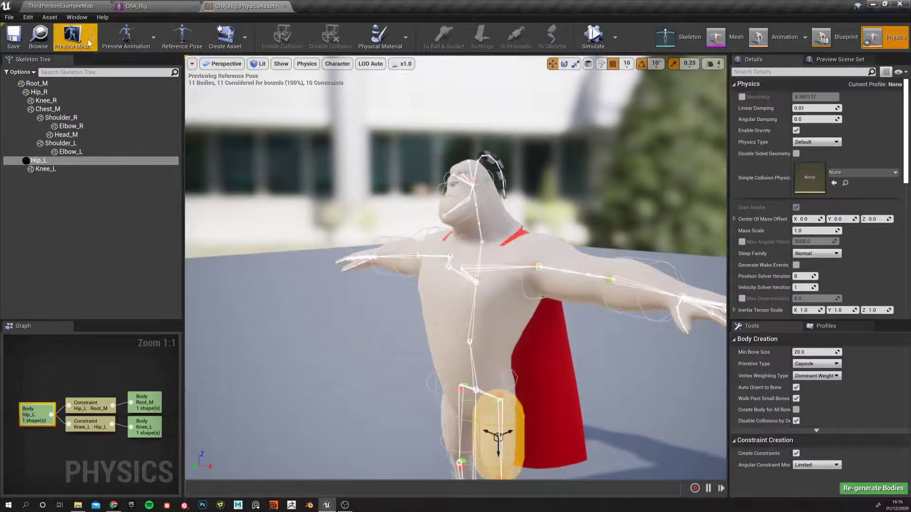
{"action": "left_click", "coordinate": [154, 37]}
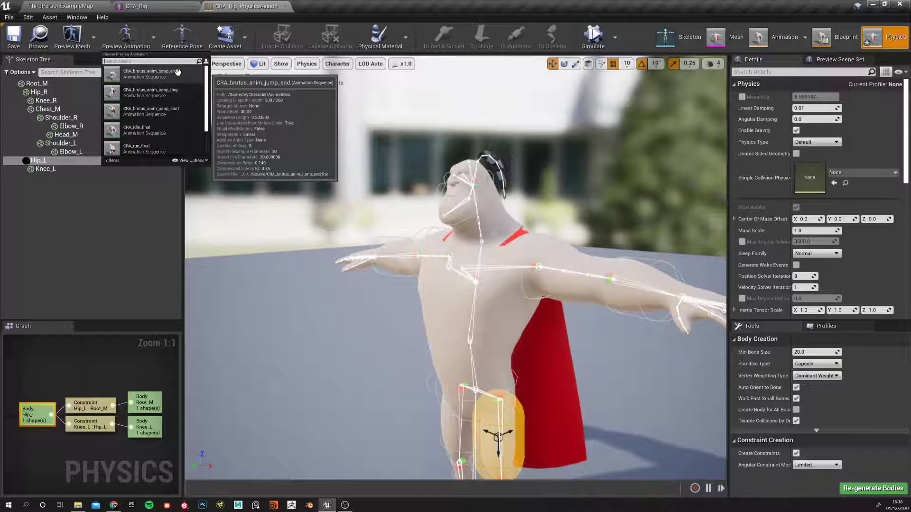
{"action": "scroll", "coordinate": [142, 118], "scroll_direction": "down", "scroll_amount": 2}
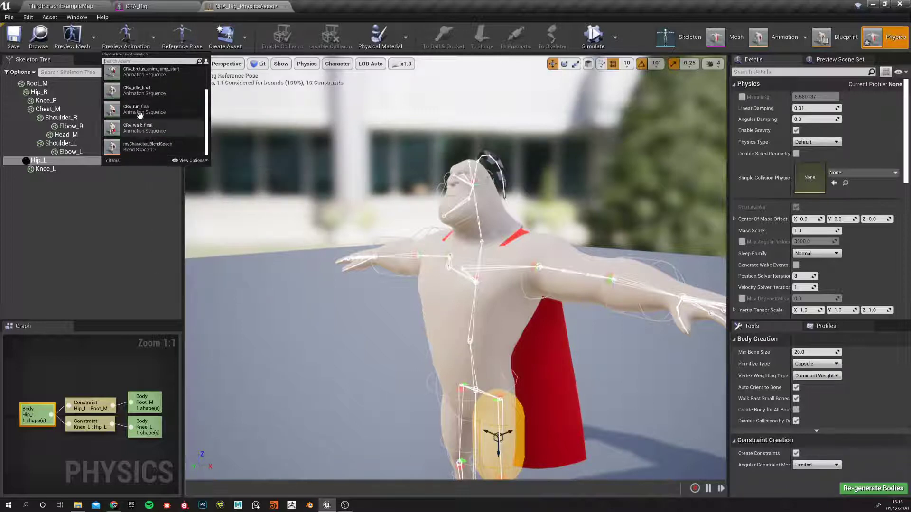
{"action": "left_click", "coordinate": [138, 90]}
Step: Examine how the leg bodies follow the idle animation, with the Hip_L thigh body selected
{"action": "right_click_drag", "start_coordinate": [298, 251], "coordinate": [190, 287]}
{"action": "middle_click_drag", "start_coordinate": [518, 289], "coordinate": [417, 380]}
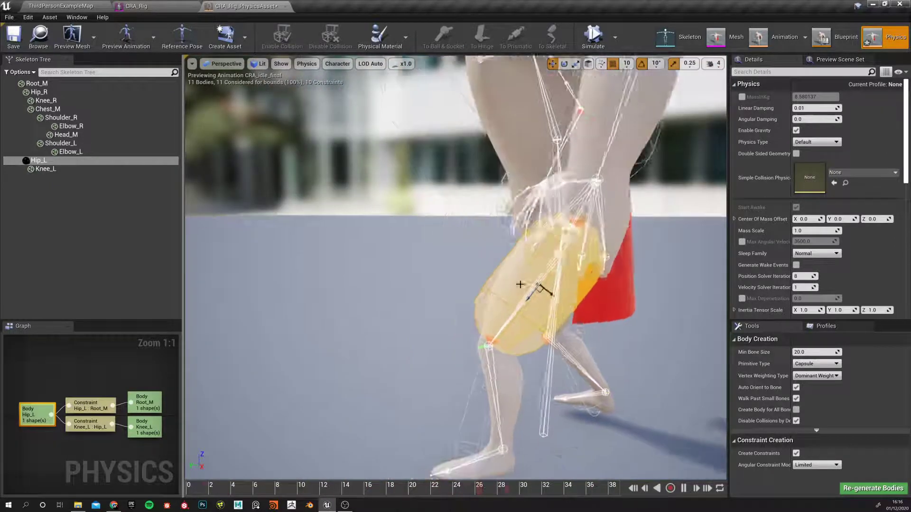
{"action": "left_click", "coordinate": [377, 279]}
{"action": "middle_click_drag", "start_coordinate": [397, 274], "coordinate": [621, 450]}
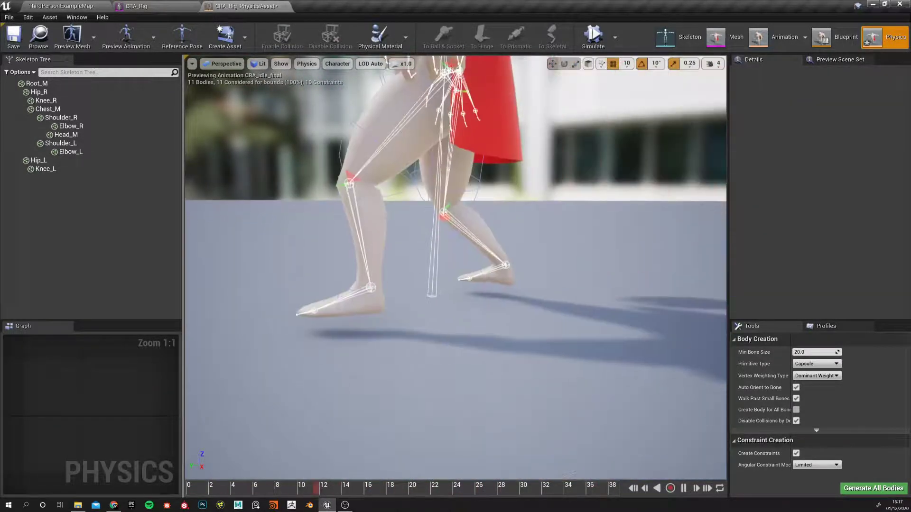
{"action": "right_click_drag", "start_coordinate": [422, 272], "coordinate": [554, 284]}
{"action": "middle_click_drag", "start_coordinate": [423, 272], "coordinate": [206, 178]}
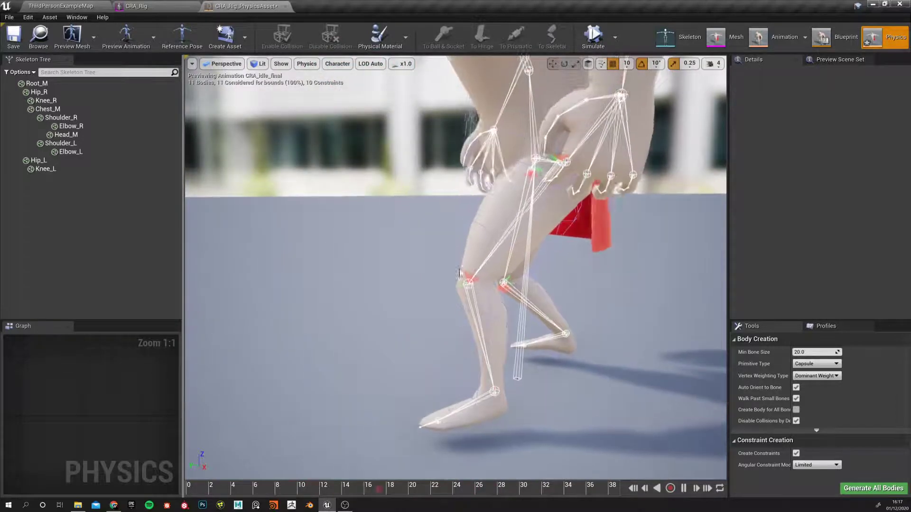
{"action": "left_click", "coordinate": [484, 223]}
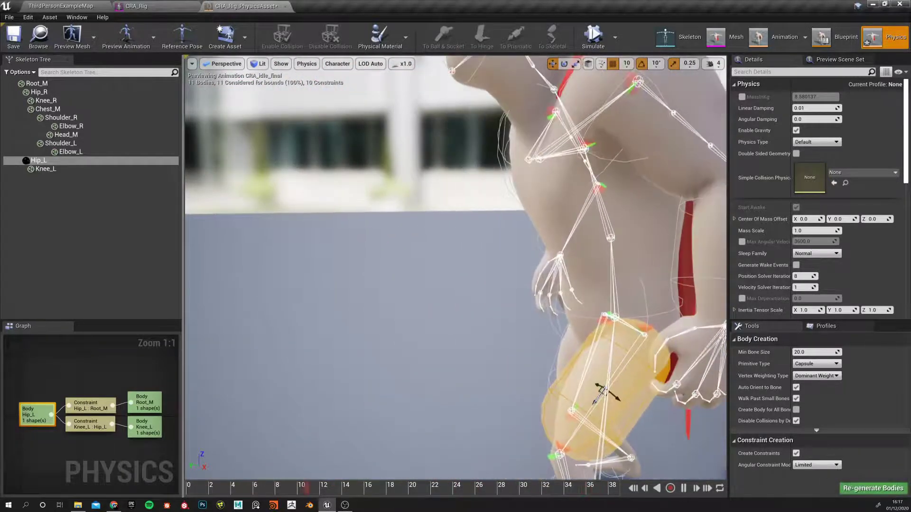
Step: Examine the Root_M pelvis body and the Shoulder_L upper-arm body against the mesh and cape during the idle animation
{"action": "left_click", "coordinate": [596, 303]}
{"action": "middle_click_drag", "start_coordinate": [596, 303], "coordinate": [529, 314]}
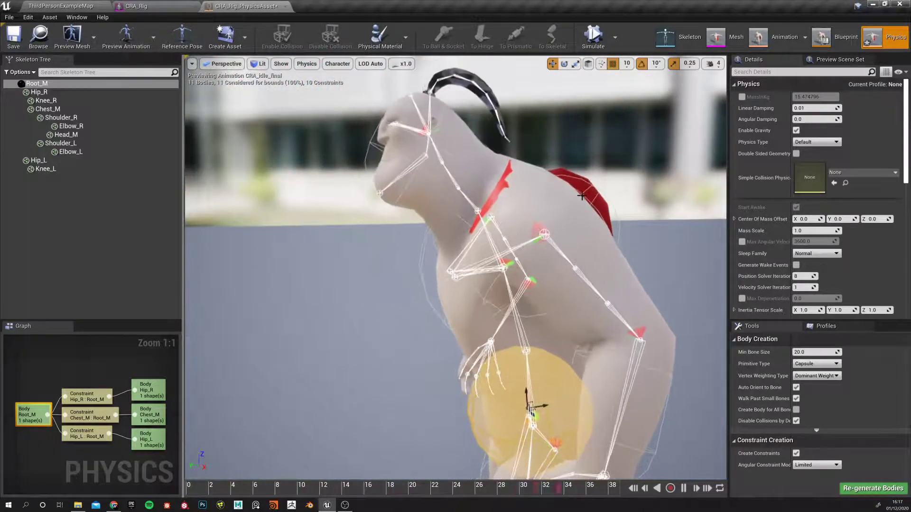
{"action": "left_click", "coordinate": [593, 213]}
{"action": "right_click_drag", "start_coordinate": [644, 263], "coordinate": [521, 271]}
{"action": "scroll", "coordinate": [500, 317], "scroll_direction": "down", "scroll_amount": 6}
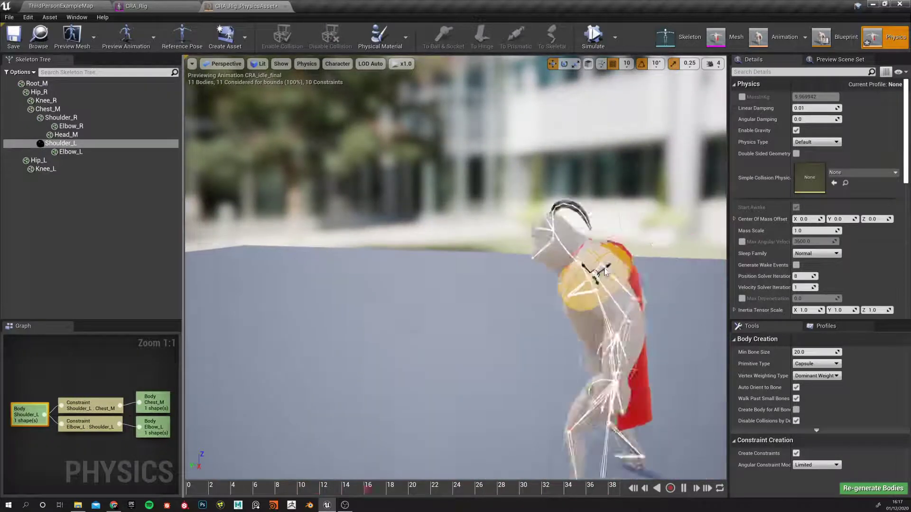
{"action": "scroll", "coordinate": [508, 327], "scroll_direction": "up", "scroll_amount": 8}
{"action": "scroll", "coordinate": [508, 326], "scroll_direction": "down", "scroll_amount": 4}
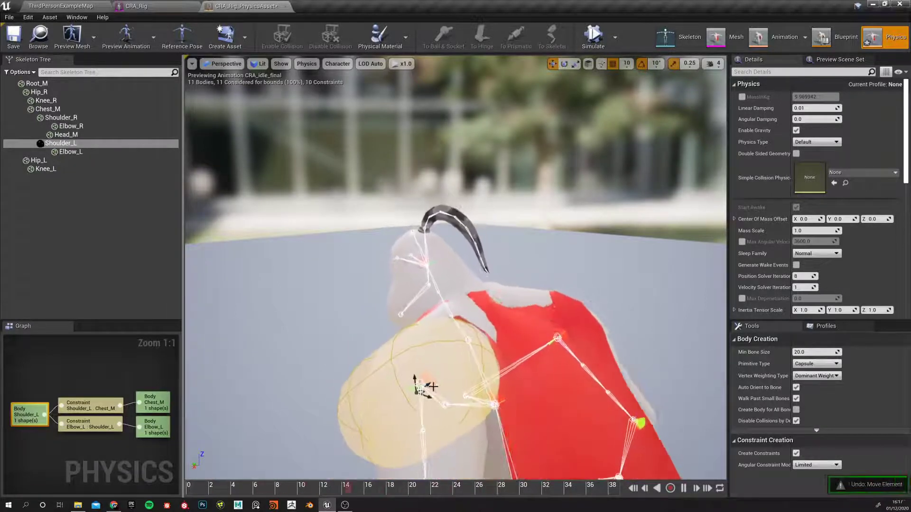
Step: Shorten the Shoulder_L capsule primitive to a length of about 2.68
{"action": "scroll", "coordinate": [814, 246], "scroll_direction": "down", "scroll_amount": 10}
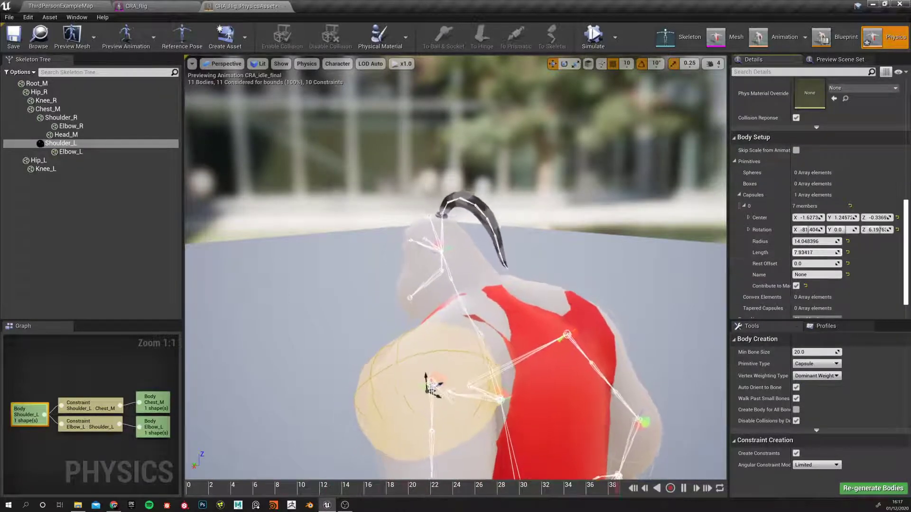
{"action": "right_click_drag", "start_coordinate": [312, 349], "coordinate": [332, 360]}
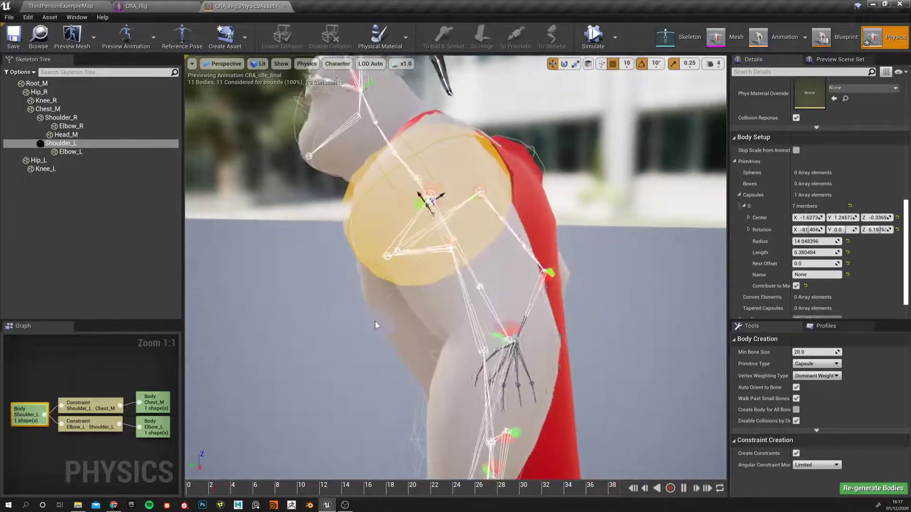
{"action": "left_click_drag", "start_coordinate": [806, 252], "coordinate": [799, 252]}
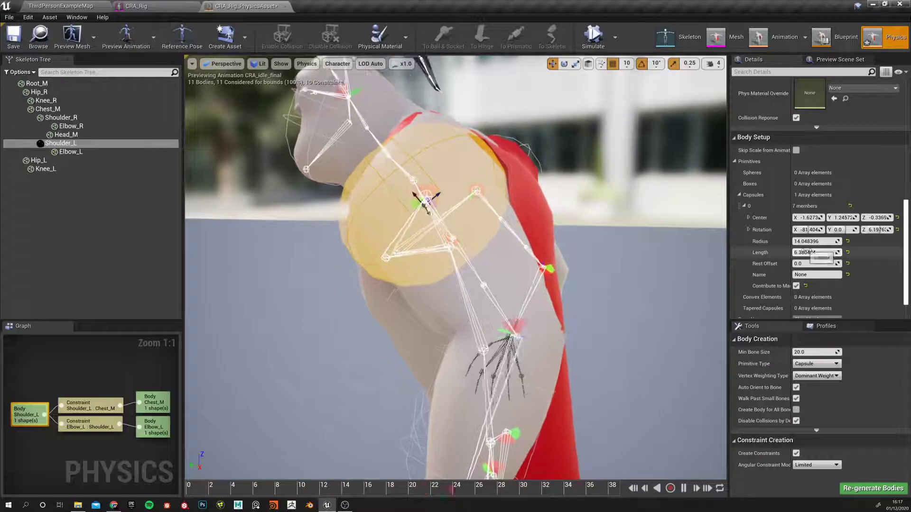
{"action": "right_click_drag", "start_coordinate": [326, 274], "coordinate": [399, 259]}
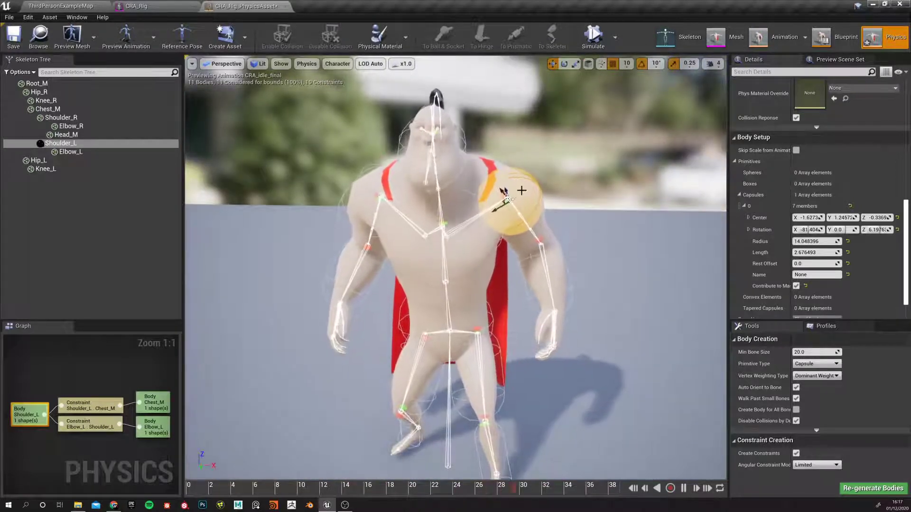
Step: Mirror the shortened Shoulder_L body onto the opposite arm and deselect it
{"action": "right_click", "coordinate": [528, 180]}
{"action": "left_click", "coordinate": [550, 267]}
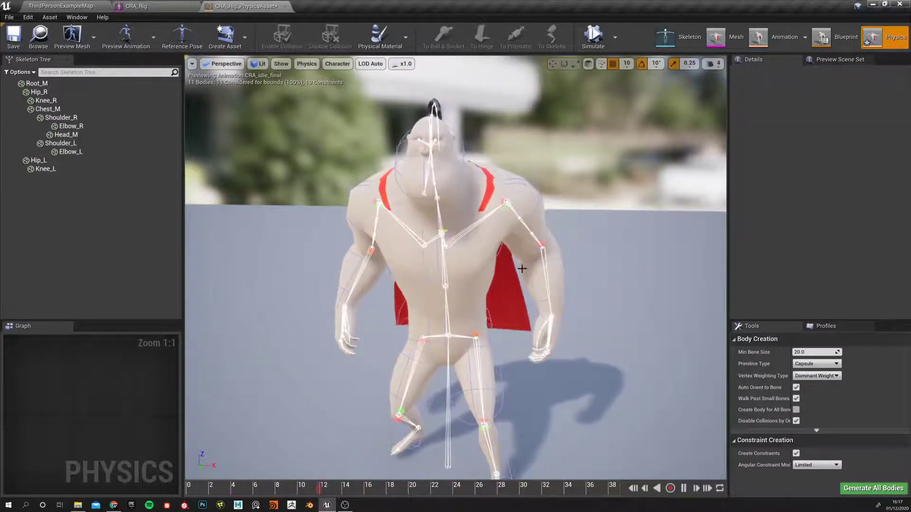
{"action": "right_click_drag", "start_coordinate": [362, 189], "coordinate": [377, 203]}
{"action": "middle_click_drag", "start_coordinate": [467, 227], "coordinate": [486, 178]}
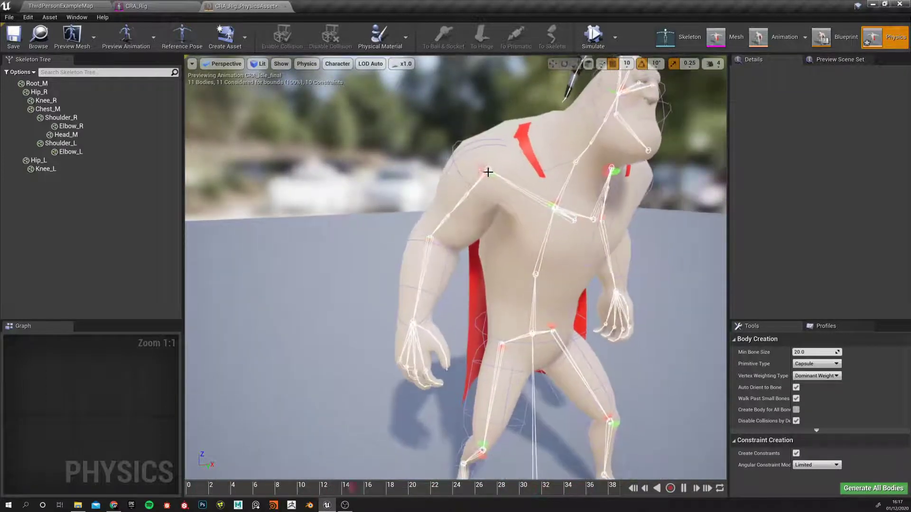
Step: Inspect the cape and shoulder bodies from all around the character while the idle animation plays
{"action": "right_click_drag", "start_coordinate": [431, 258], "coordinate": [399, 252]}
{"action": "right_click_drag", "start_coordinate": [558, 278], "coordinate": [464, 278]}
{"action": "scroll", "coordinate": [559, 278], "scroll_direction": "down", "scroll_amount": 4}
{"action": "right_click_drag", "start_coordinate": [559, 278], "coordinate": [440, 279]}
{"action": "middle_click_drag", "start_coordinate": [531, 286], "coordinate": [659, 285]}
{"action": "right_click_drag", "start_coordinate": [530, 286], "coordinate": [416, 285]}
{"action": "scroll", "coordinate": [536, 280], "scroll_direction": "down", "scroll_amount": 4}
{"action": "middle_click_drag", "start_coordinate": [536, 281], "coordinate": [631, 281]}
{"action": "right_click_drag", "start_coordinate": [536, 281], "coordinate": [455, 281]}
{"action": "middle_click_drag", "start_coordinate": [491, 313], "coordinate": [586, 266]}
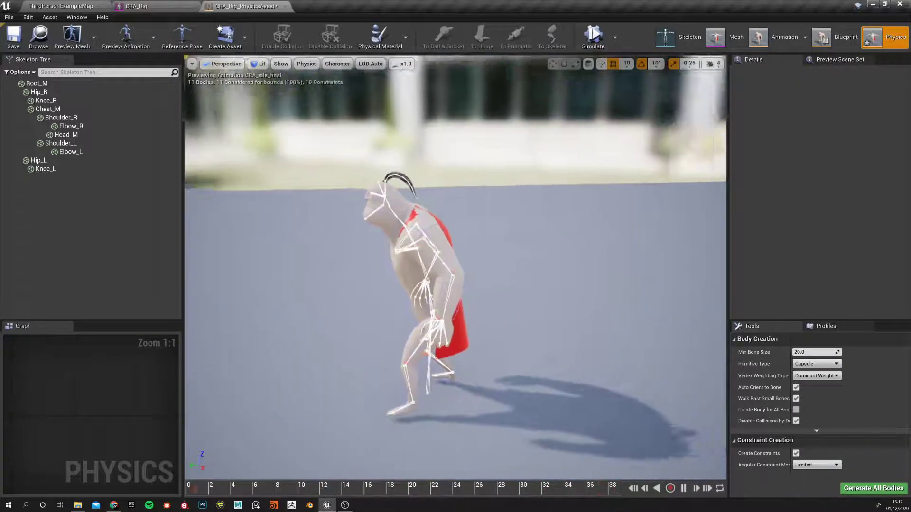
{"action": "scroll", "coordinate": [511, 324], "scroll_direction": "up", "scroll_amount": 5}
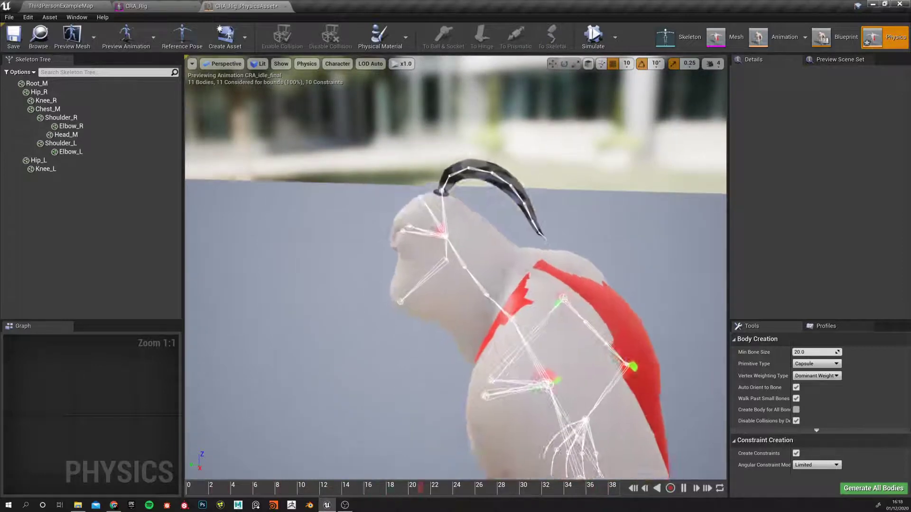
{"action": "middle_click_drag", "start_coordinate": [511, 324], "coordinate": [563, 418]}
{"action": "scroll", "coordinate": [511, 323], "scroll_direction": "down", "scroll_amount": 2}
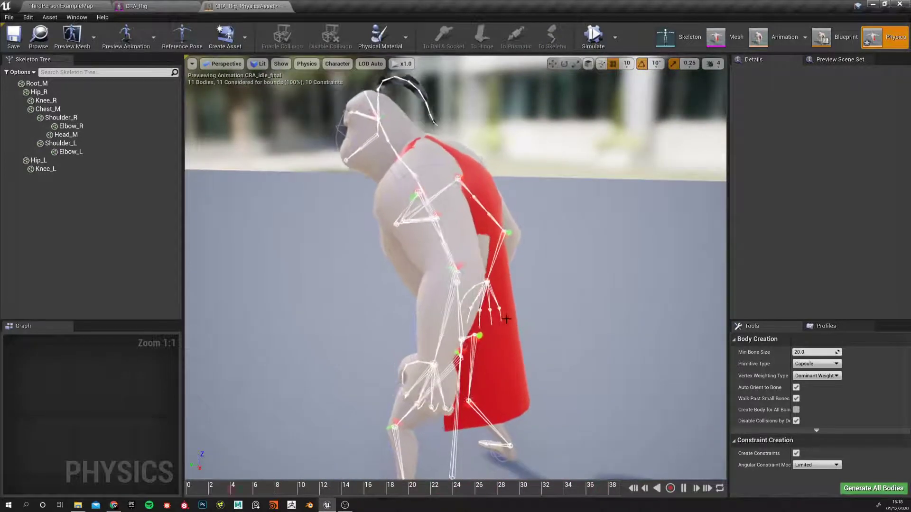
Step: Preview the CRA_run_final and CRA_walk_final animations to check the cape's motion
{"action": "left_click", "coordinate": [150, 38]}
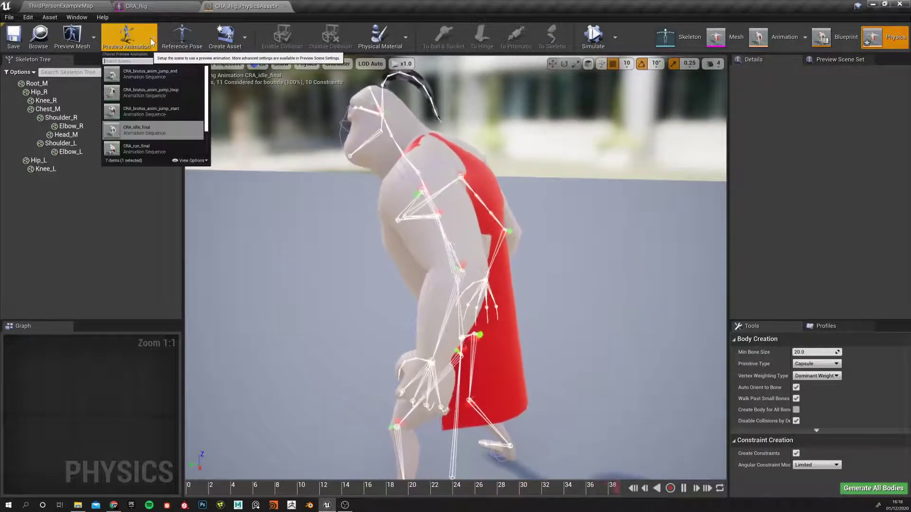
{"action": "scroll", "coordinate": [147, 122], "scroll_direction": "down", "scroll_amount": 2}
{"action": "left_click", "coordinate": [144, 114]}
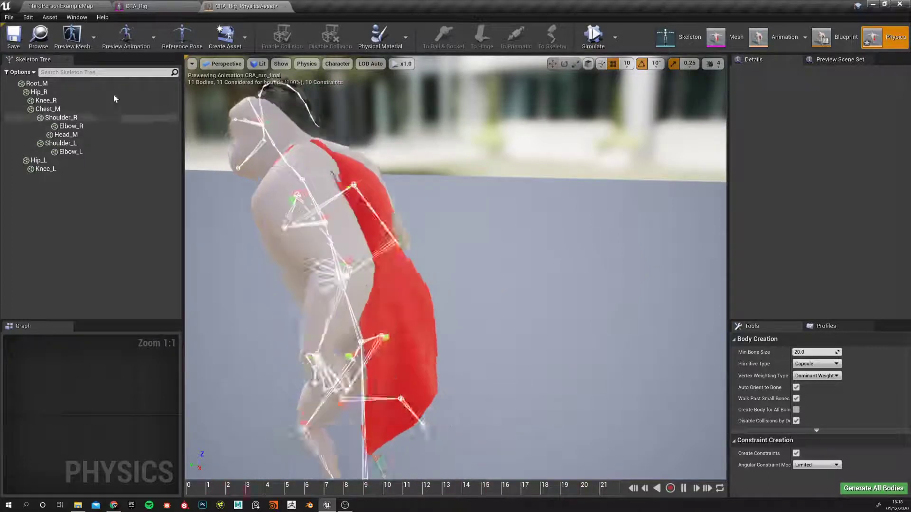
{"action": "left_click", "coordinate": [154, 37]}
{"action": "scroll", "coordinate": [150, 124], "scroll_direction": "down", "scroll_amount": 1}
{"action": "left_click", "coordinate": [150, 131]}
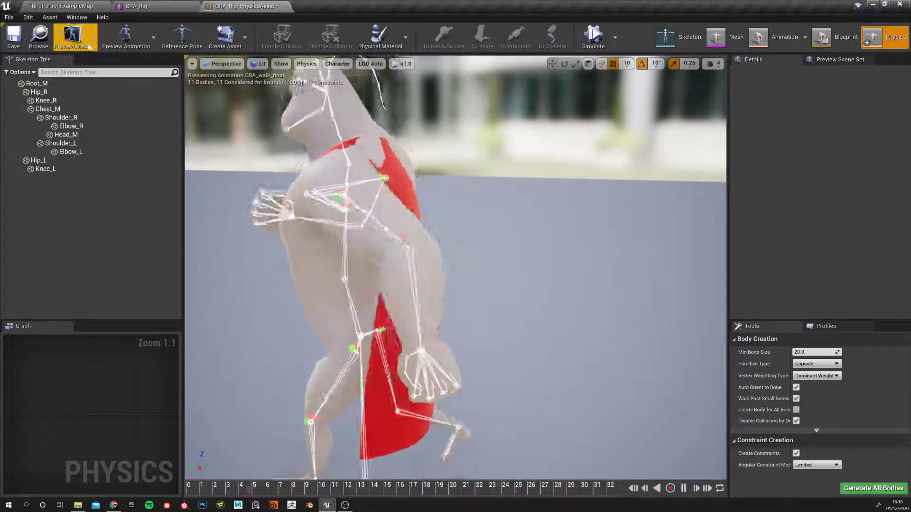
Step: Switch the preview to CRA_idle_final and back to CRA_run_final to check how the cape reacts
{"action": "left_click", "coordinate": [123, 41]}
{"action": "left_click", "coordinate": [134, 89]}
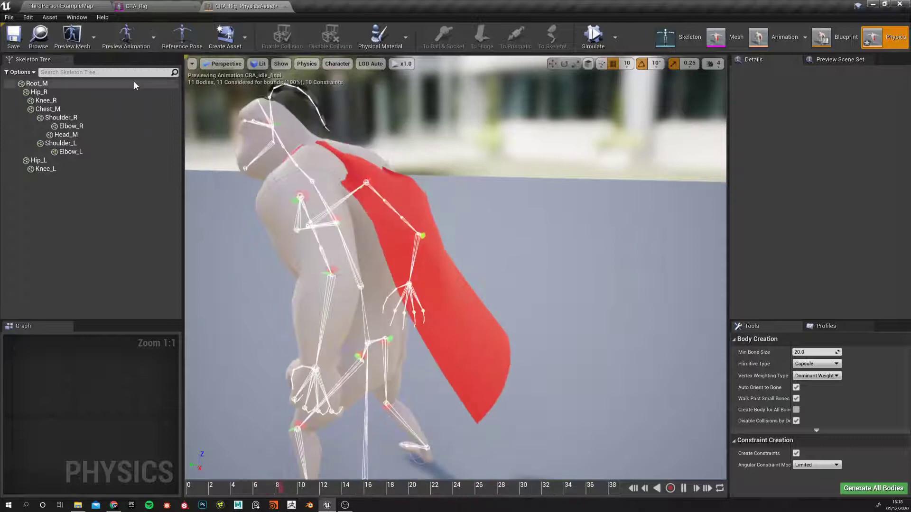
{"action": "left_click", "coordinate": [126, 37]}
{"action": "left_click", "coordinate": [149, 150]}
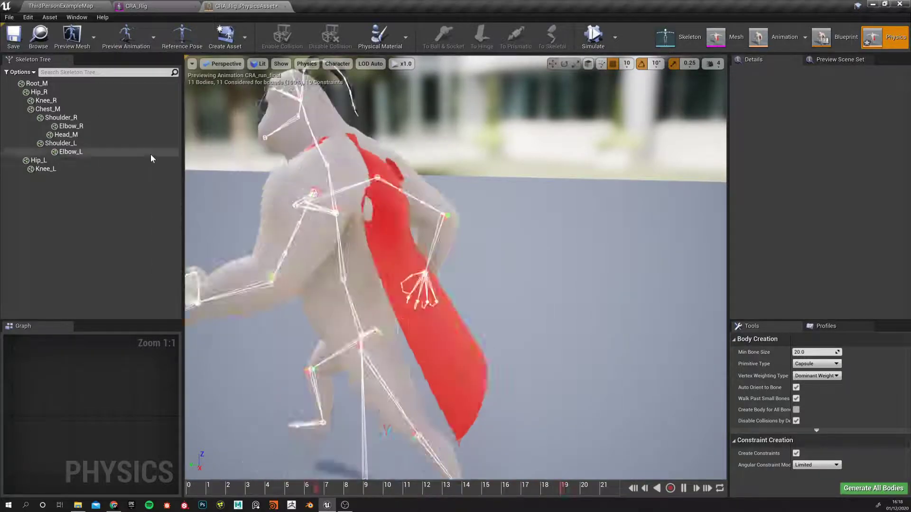
Step: Preview the CRA_brutus_anim_jump_start, jump_loop and jump_end animations in turn to check the cape while jumping
{"action": "left_click", "coordinate": [126, 37]}
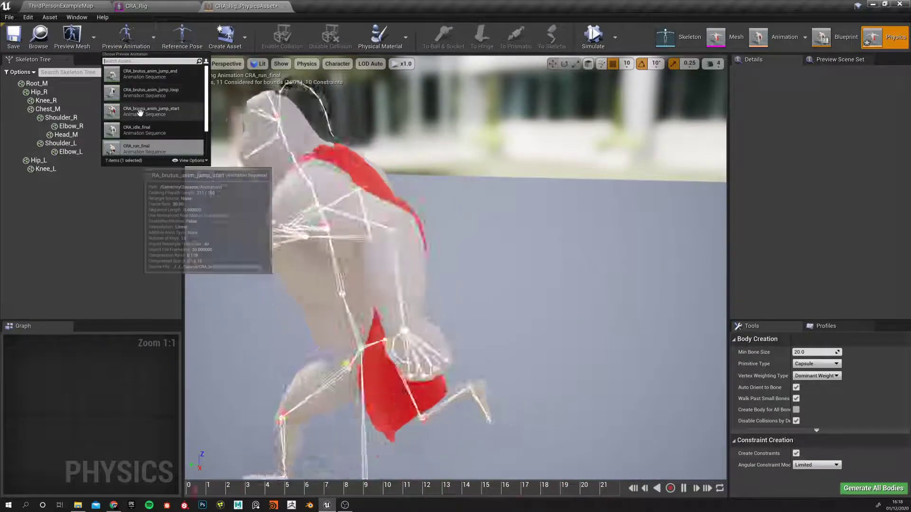
{"action": "left_click", "coordinate": [141, 111]}
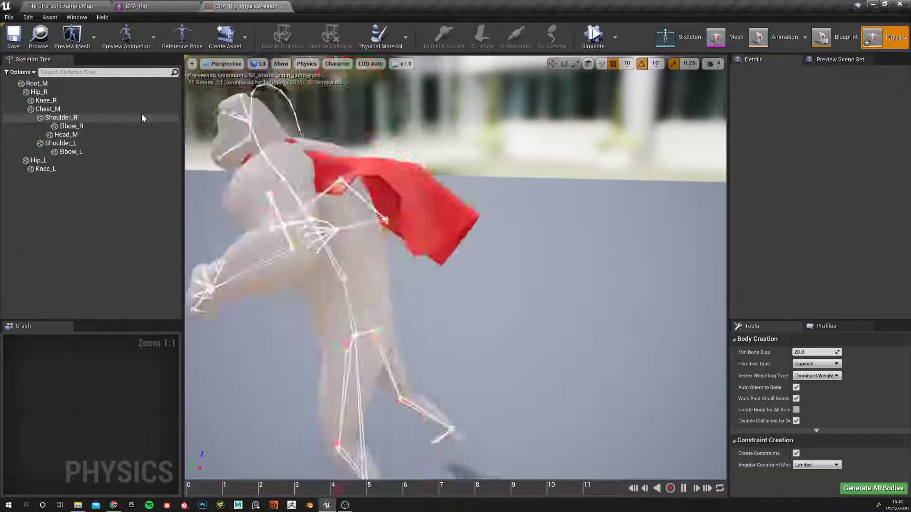
{"action": "left_click", "coordinate": [126, 37]}
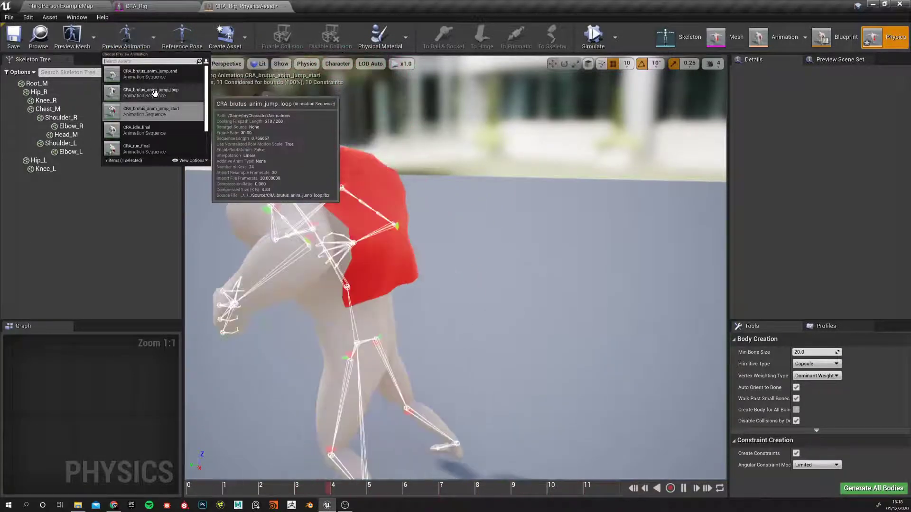
{"action": "left_click", "coordinate": [144, 93]}
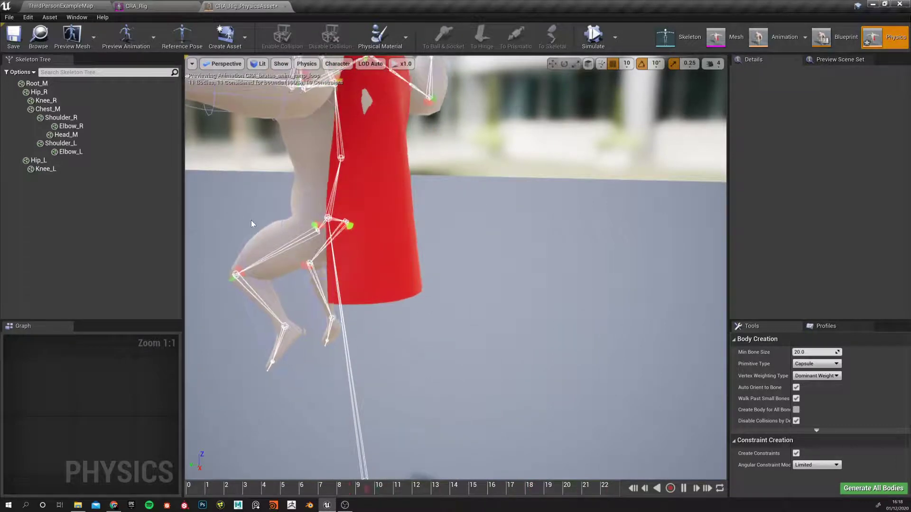
{"action": "middle_click_drag", "start_coordinate": [250, 220], "coordinate": [209, 161]}
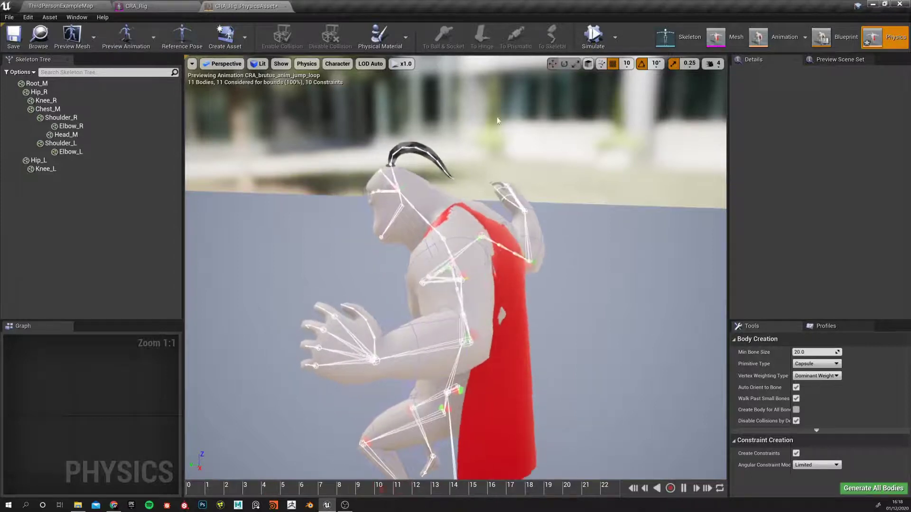
{"action": "left_click", "coordinate": [152, 38]}
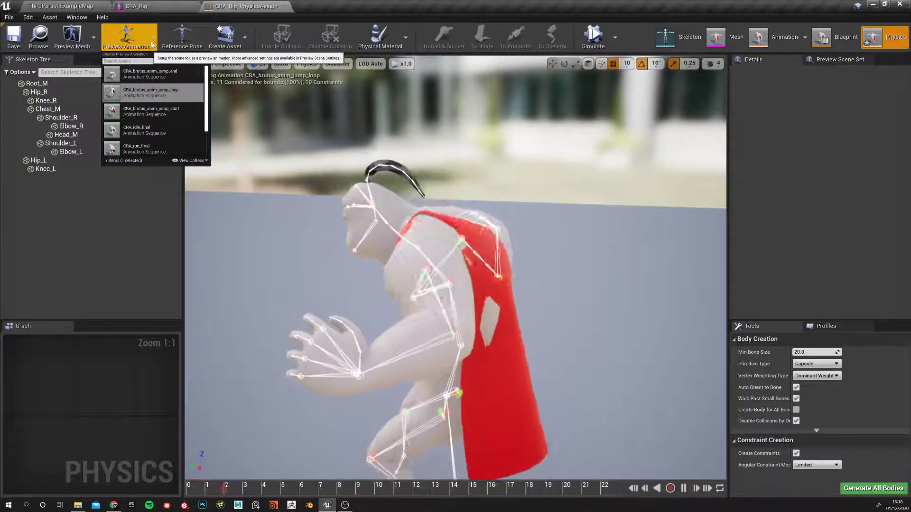
{"action": "left_click", "coordinate": [147, 73]}
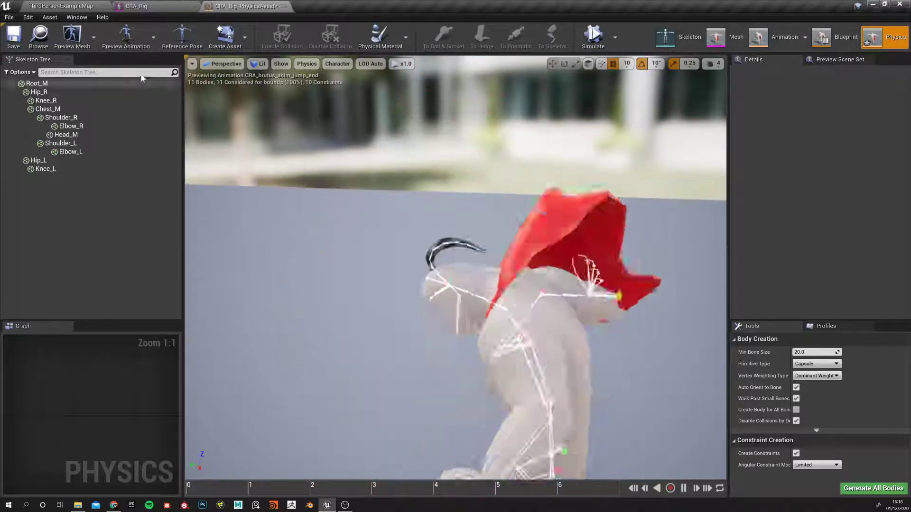
Step: Save the CRA_Rig physics asset and close its editor
{"action": "left_click", "coordinate": [146, 44]}
{"action": "left_click", "coordinate": [13, 37]}
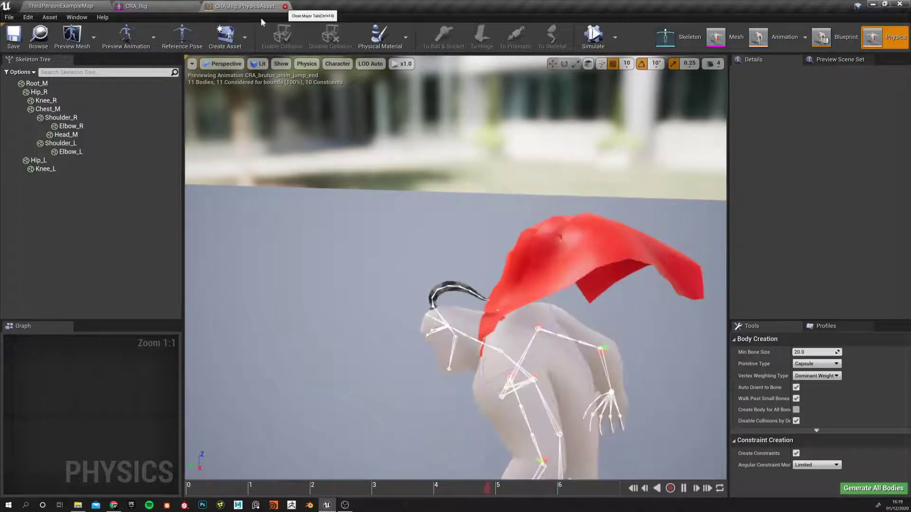
{"action": "left_click", "coordinate": [288, 7]}
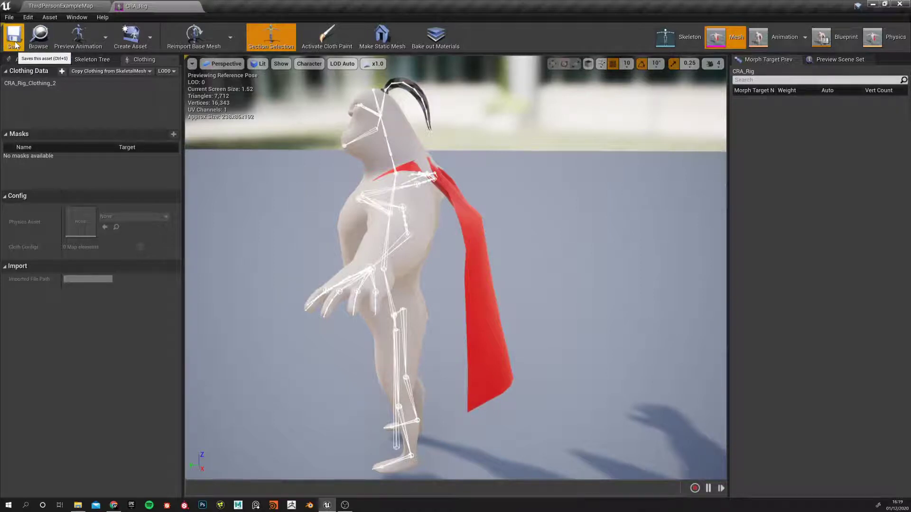
Step: Reopen the physics asset, return to the CRA_Rig skeletal mesh and save it
{"action": "left_click", "coordinate": [887, 35]}
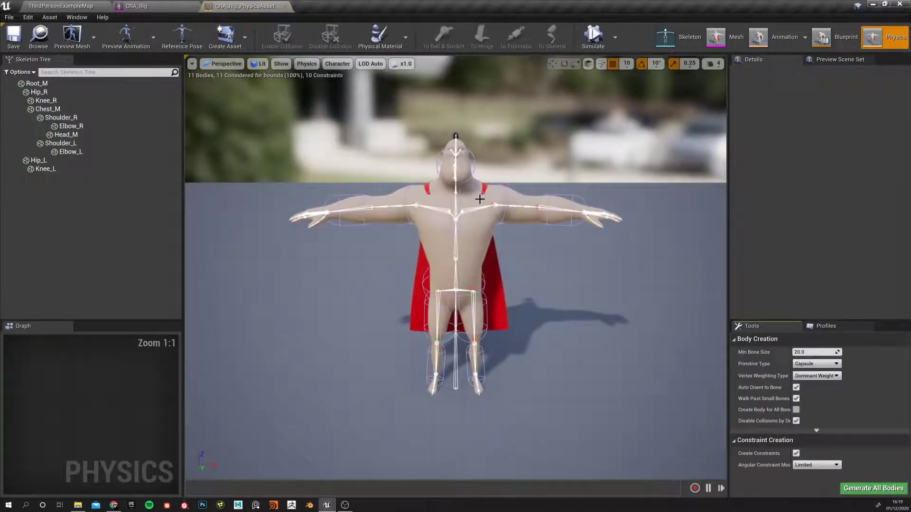
{"action": "left_click", "coordinate": [159, 5]}
{"action": "key", "text": "ctrl+s"}
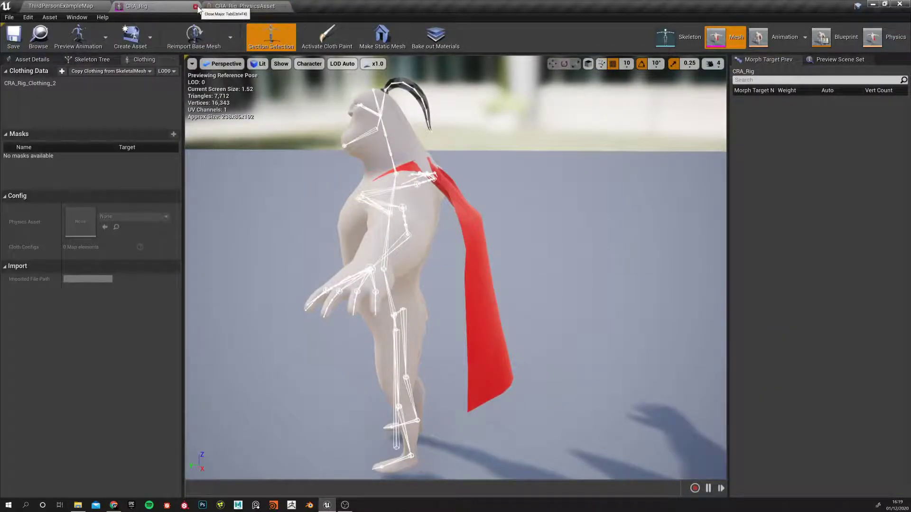
Step: Close the CRA_Rig editors, reopen the CRA_Rig skeletal mesh and view the character and cape from the side and front
{"action": "left_click", "coordinate": [195, 7]}
{"action": "double_click", "coordinate": [281, 419]}
{"action": "left_click_drag", "start_coordinate": [348, 299], "coordinate": [332, 280]}
{"action": "left_click_drag", "start_coordinate": [455, 266], "coordinate": [303, 258], "text": "alt"}
{"action": "mouse_move", "coordinate": [349, 303]}
{"action": "left_mouse_down", "text": "alt"}
{"action": "mouse_move", "coordinate": [442, 315]}
{"action": "mouse_move", "coordinate": [348, 307]}
{"action": "left_mouse_up", "text": "alt"}
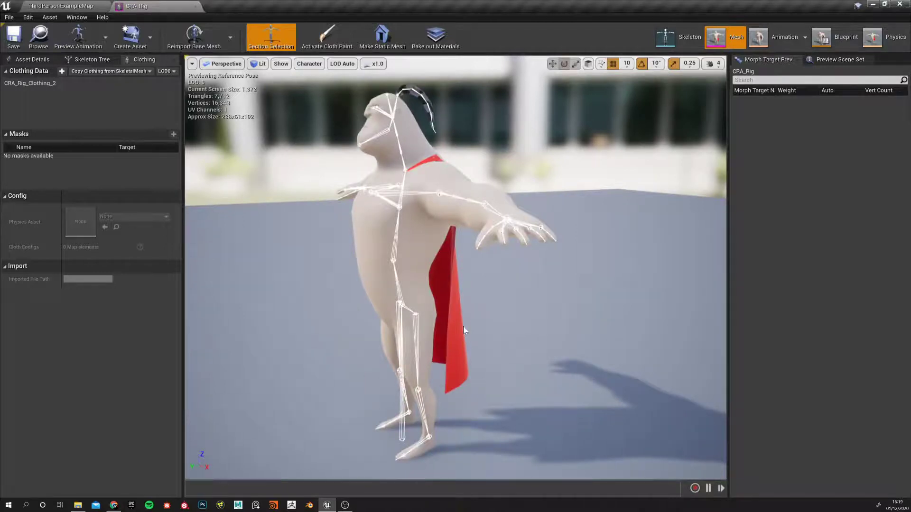
{"action": "left_click_drag", "start_coordinate": [426, 325], "coordinate": [444, 302], "text": "alt"}
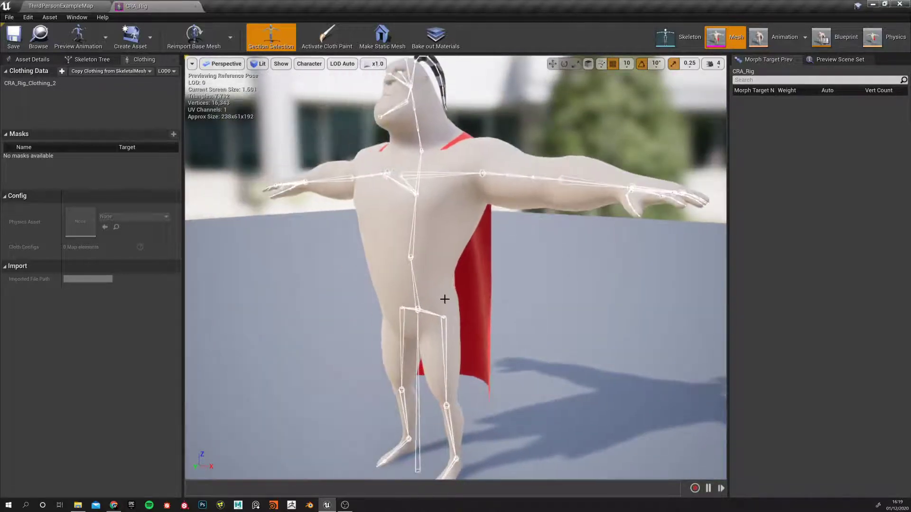
Step: Open the physics asset, run the physics simulation and pull the ragdoll around to test the bodies and cape
{"action": "left_click", "coordinate": [896, 41]}
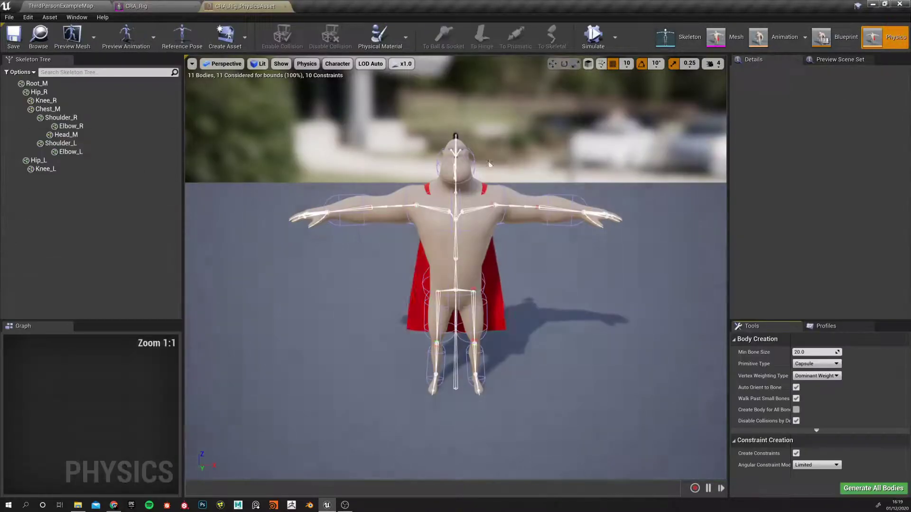
{"action": "left_click", "coordinate": [592, 43]}
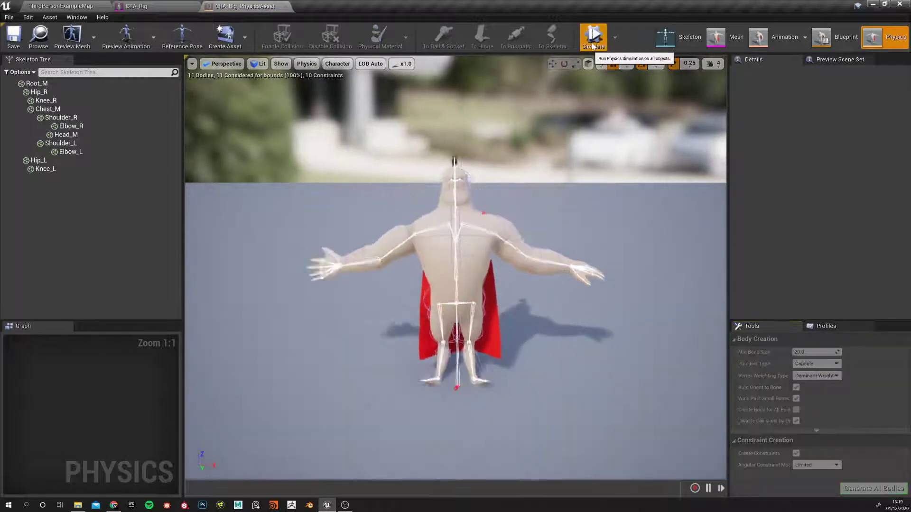
{"action": "right_click_drag", "start_coordinate": [533, 241], "coordinate": [559, 261]}
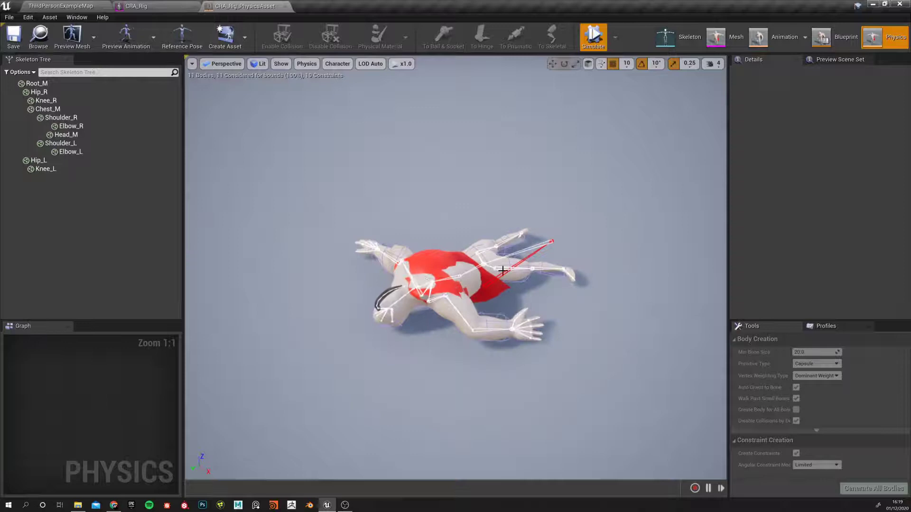
{"action": "scroll", "coordinate": [422, 276], "scroll_direction": "down", "scroll_amount": 2}
{"action": "right_click_drag", "start_coordinate": [420, 279], "coordinate": [506, 218], "text": "ctrl"}
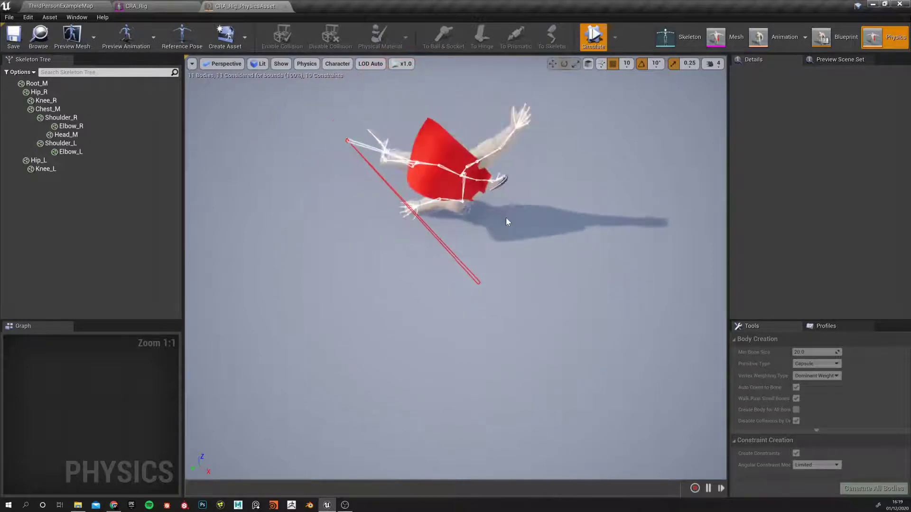
{"action": "right_click_drag", "start_coordinate": [483, 182], "coordinate": [320, 177], "text": "ctrl"}
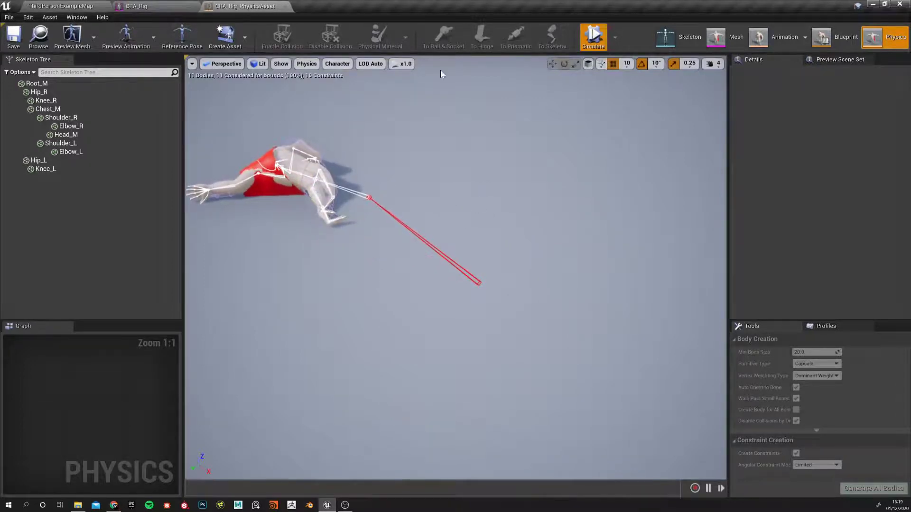
Step: Stop the ragdoll simulation, simulate only the Shoulder_L body, view the arm from the front and end the simulation
{"action": "left_click", "coordinate": [593, 38]}
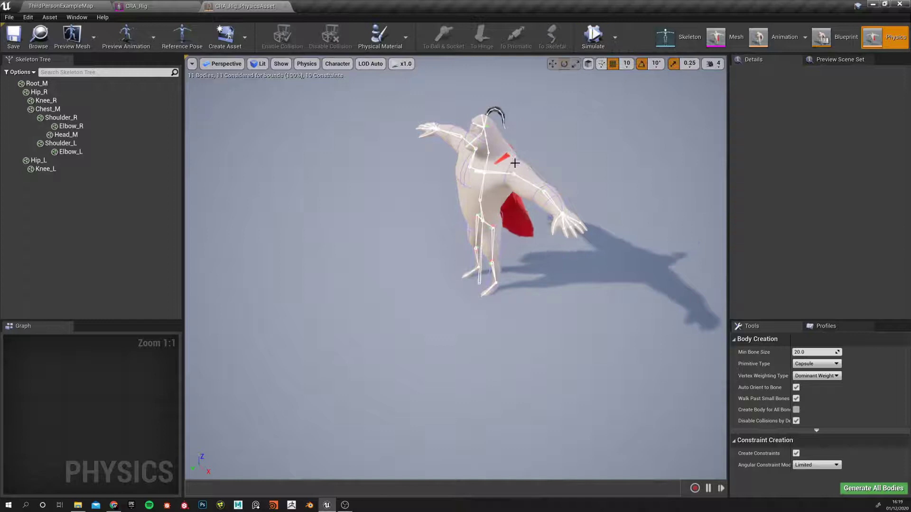
{"action": "left_click", "coordinate": [515, 163]}
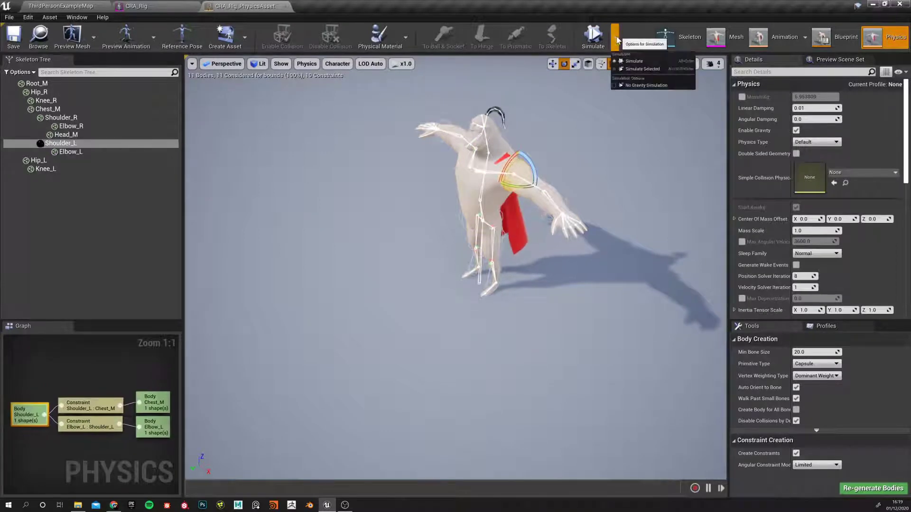
{"action": "left_click", "coordinate": [636, 69]}
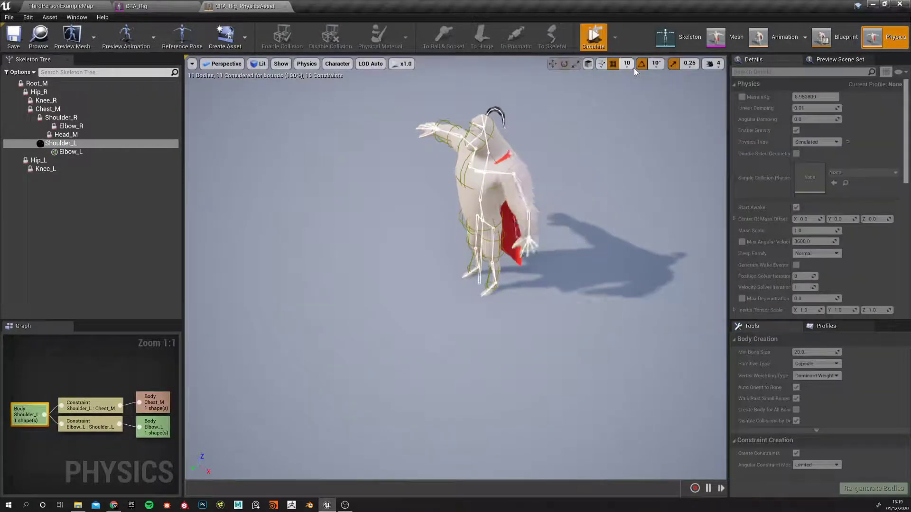
{"action": "right_click_drag", "start_coordinate": [384, 207], "coordinate": [491, 208]}
{"action": "middle_click_drag", "start_coordinate": [408, 256], "coordinate": [270, 256]}
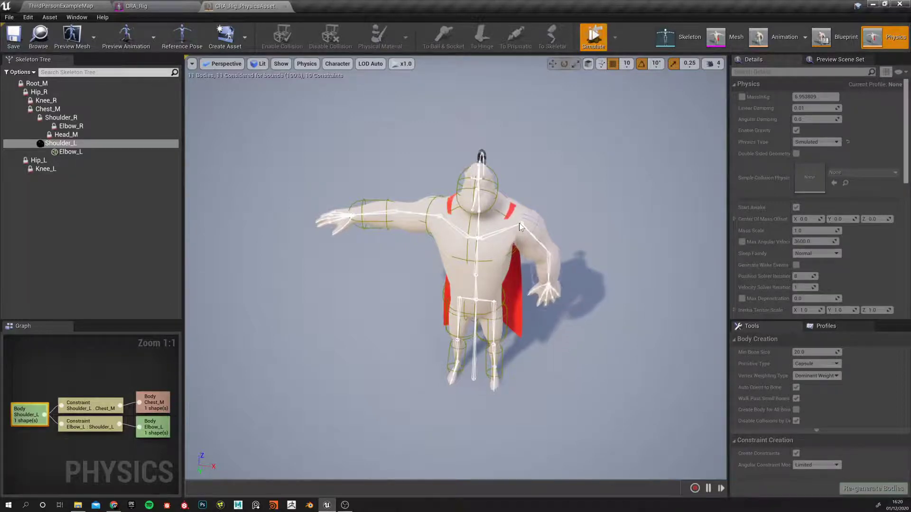
{"action": "left_click", "coordinate": [594, 37]}
Step: Deselect the Shoulder_L body and close the CRA_Rig physics asset and skeletal mesh editors
{"action": "left_click_drag", "start_coordinate": [556, 184], "coordinate": [630, 201]}
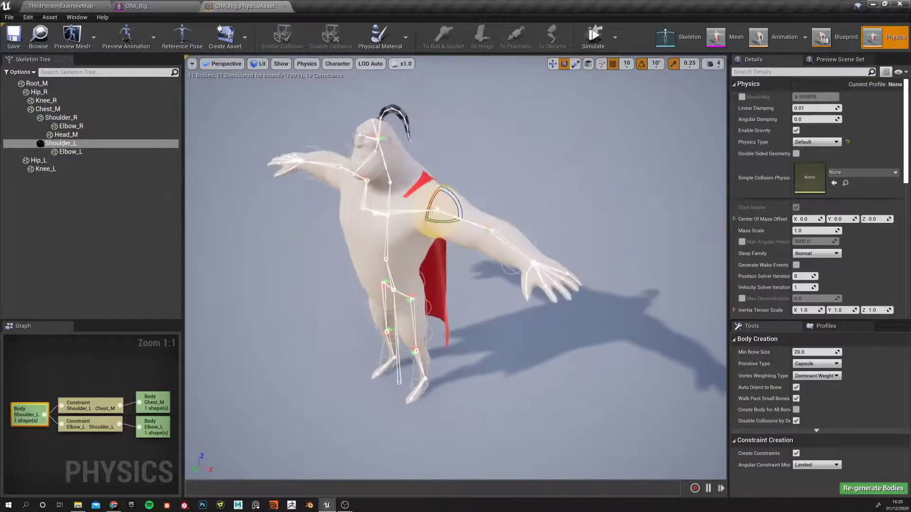
{"action": "left_click", "coordinate": [479, 169]}
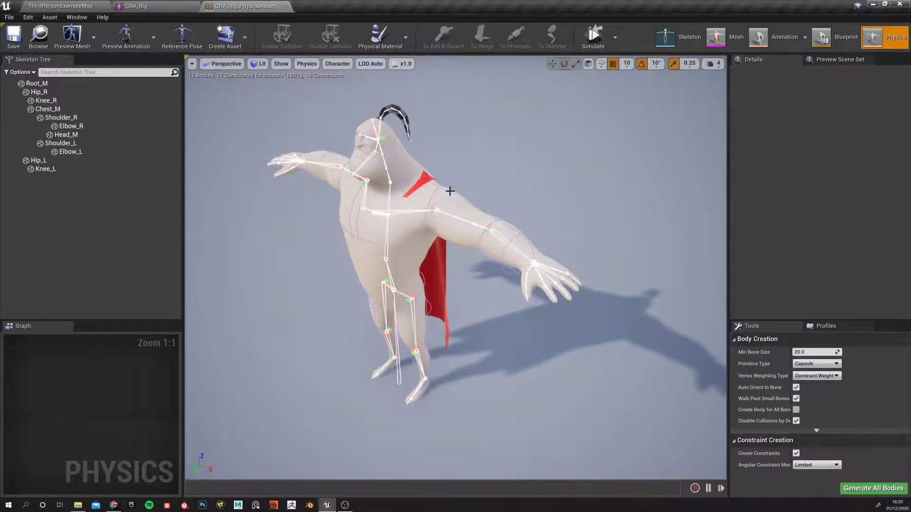
{"action": "left_click_drag", "start_coordinate": [412, 297], "coordinate": [320, 197]}
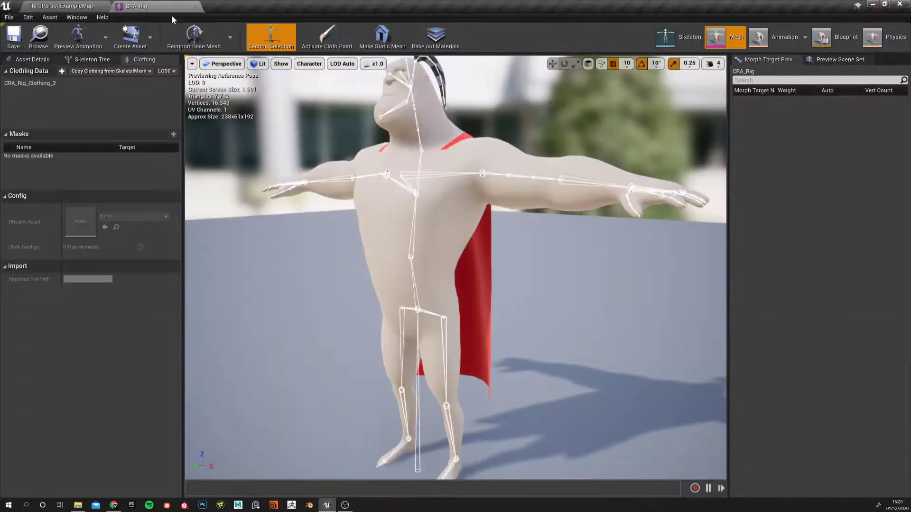
{"action": "left_click", "coordinate": [195, 6]}
Step: Play the level, run and jump the character around the ramps to test the cape, and end the play session
{"action": "left_click", "coordinate": [549, 36]}
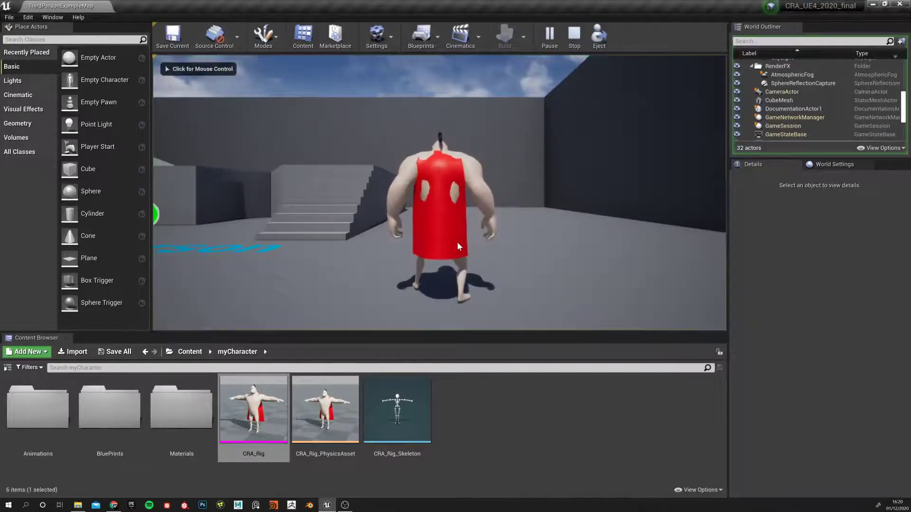
{"action": "left_click", "coordinate": [456, 241]}
{"action": "key", "text": "w"}
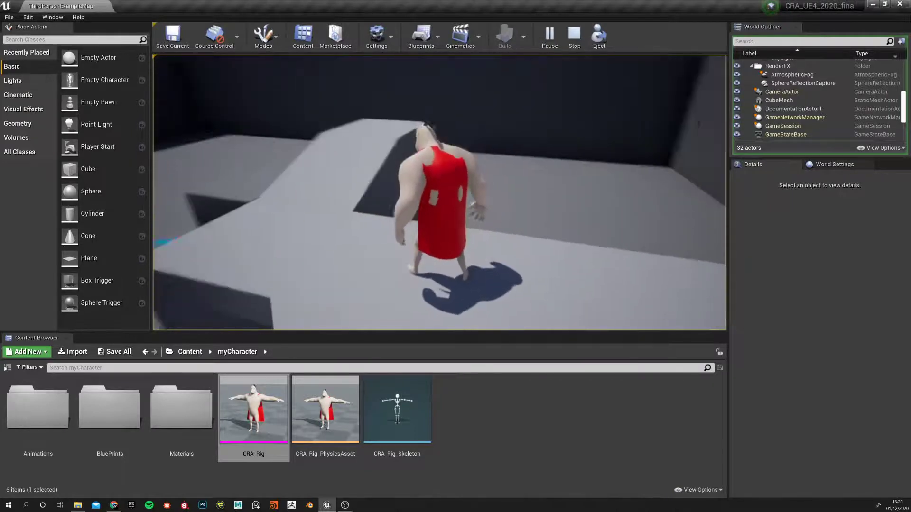
{"action": "key", "text": "w"}
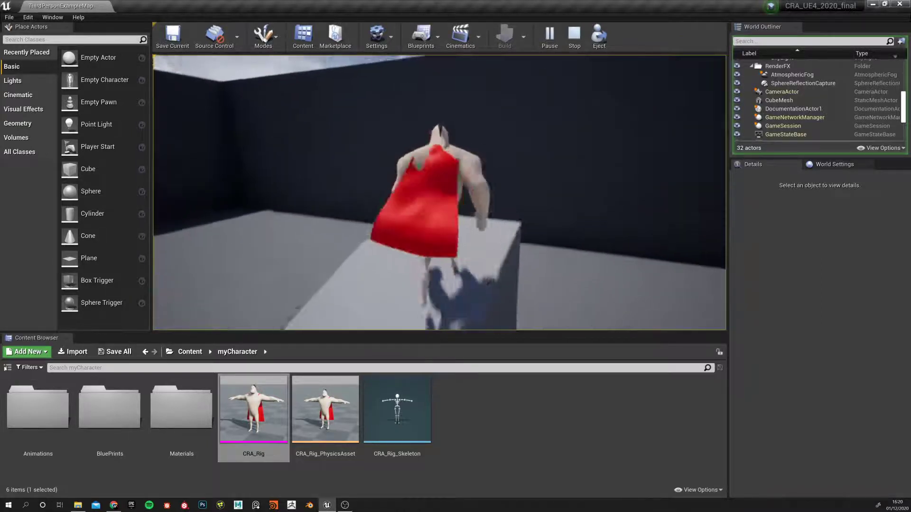
{"action": "key", "text": "space"}
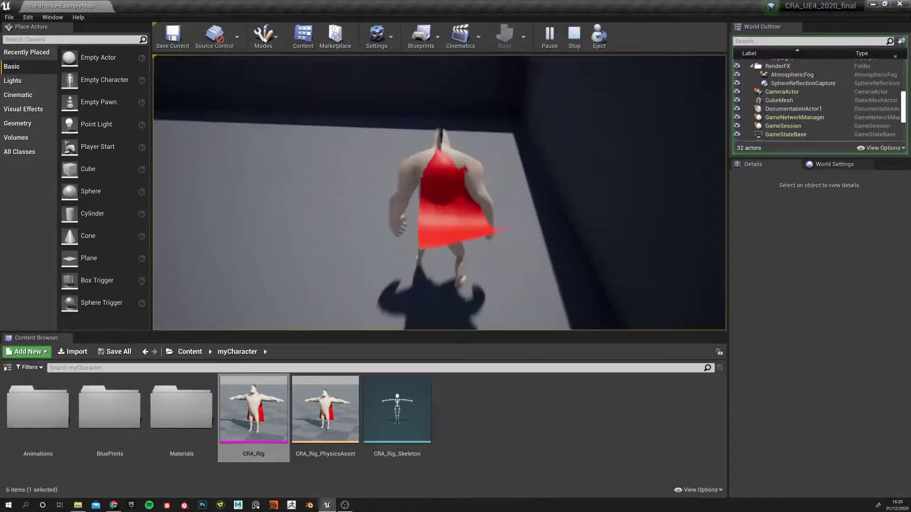
{"action": "key", "text": "w"}
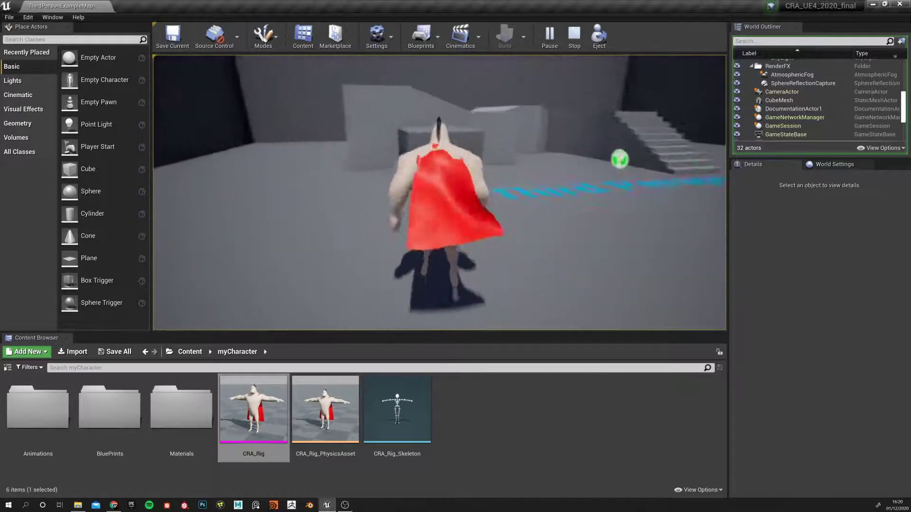
{"action": "key", "text": "space"}
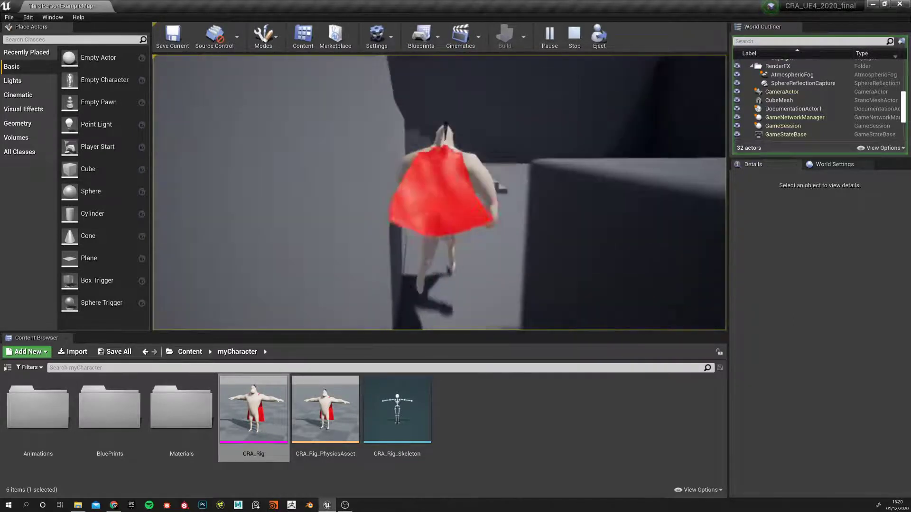
{"action": "key", "text": "space"}
{"action": "key", "text": "w"}
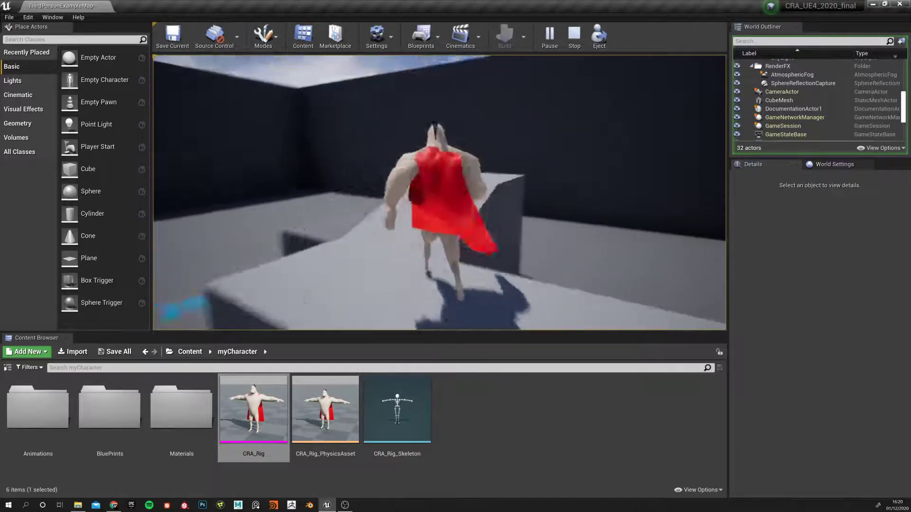
{"action": "key", "text": "space"}
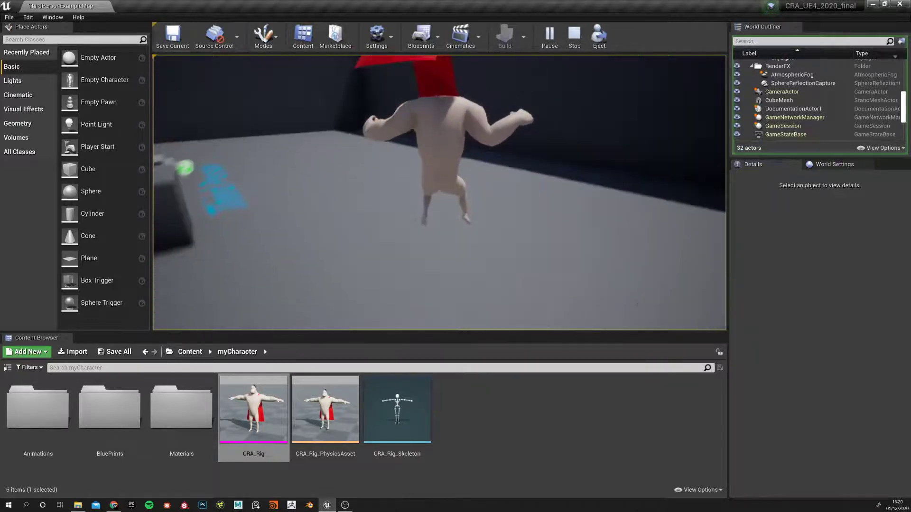
{"action": "key", "text": "w"}
{"action": "key", "text": "w"}
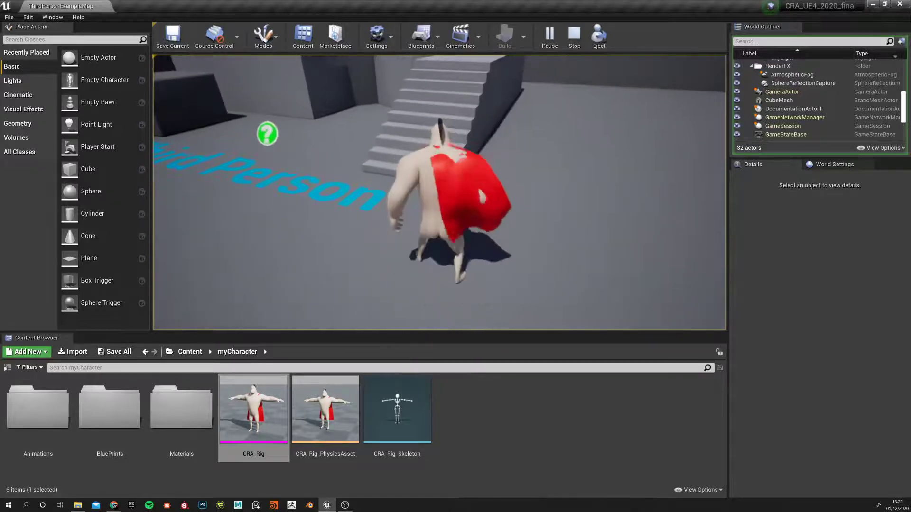
{"action": "key", "text": "Escape"}
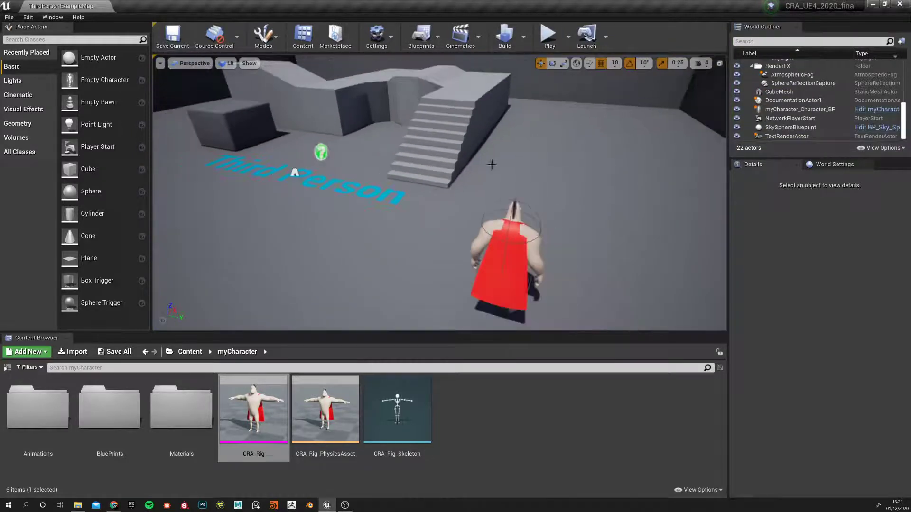
Step: Select the myCharacter_Character_BP actor, then the Floor, and examine the placed character and cape from the side
{"action": "left_click", "coordinate": [510, 278]}
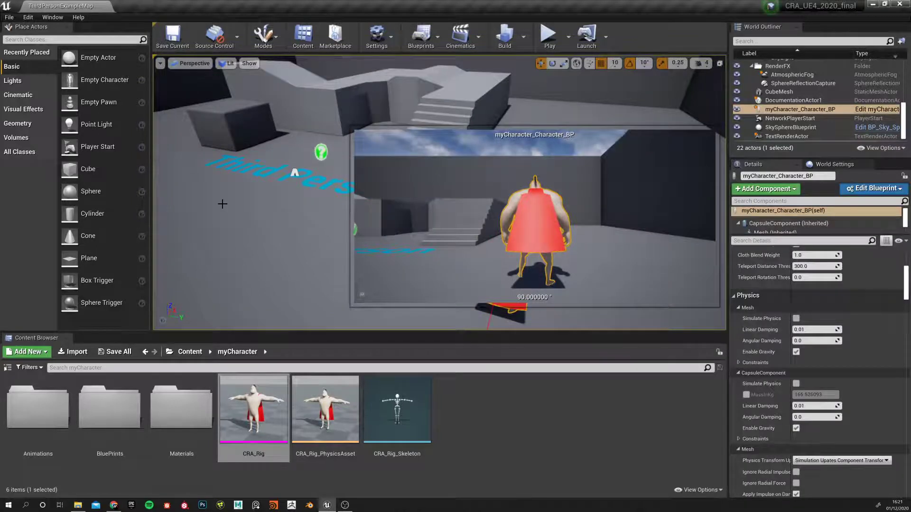
{"action": "left_click", "coordinate": [222, 204]}
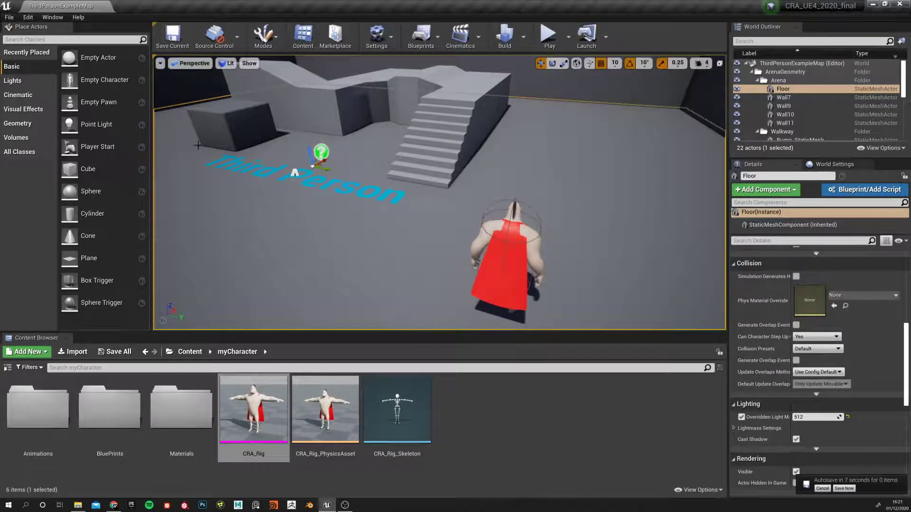
{"action": "right_click_drag", "start_coordinate": [326, 246], "coordinate": [227, 244]}
{"action": "middle_click_drag", "start_coordinate": [366, 249], "coordinate": [470, 294]}
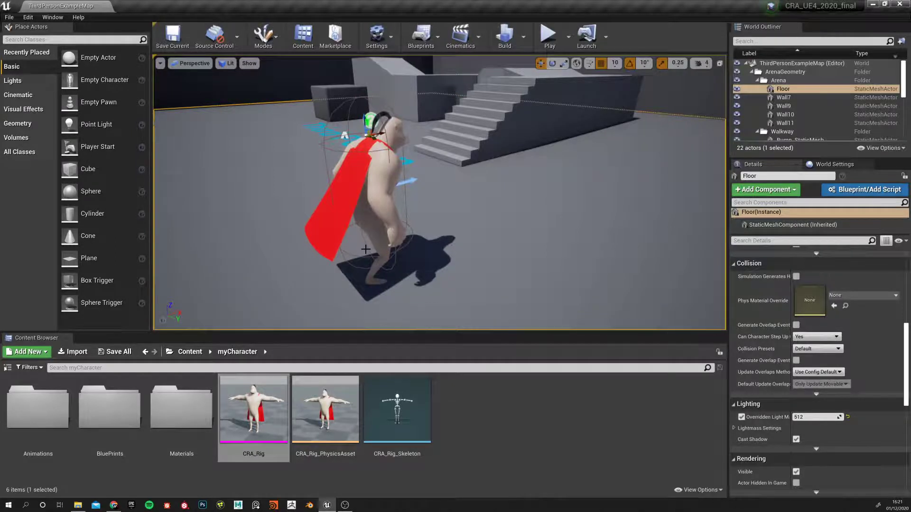
{"action": "scroll", "coordinate": [417, 258], "scroll_direction": "down", "scroll_amount": 3}
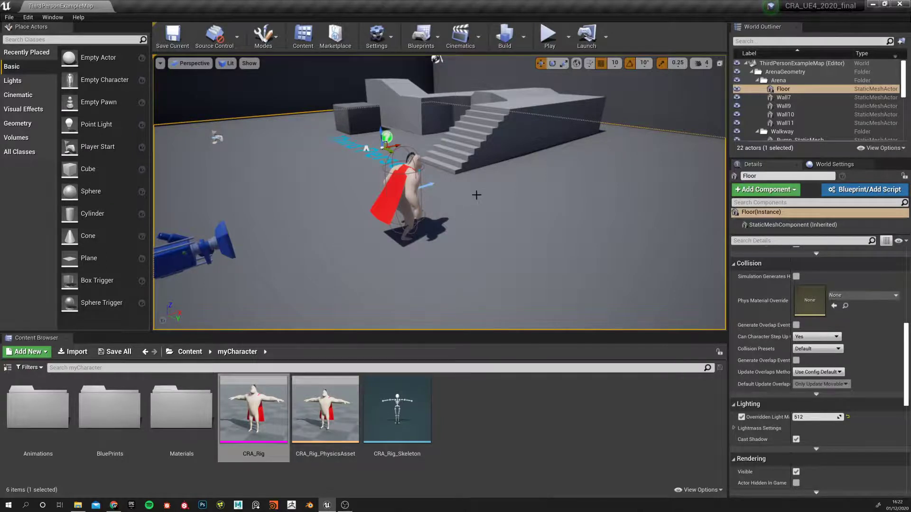
Step: Test the cape in a second play session by running and jumping across the arena and raised walkway, ending the session when done
{"action": "left_click", "coordinate": [548, 36]}
{"action": "key", "text": "w"}
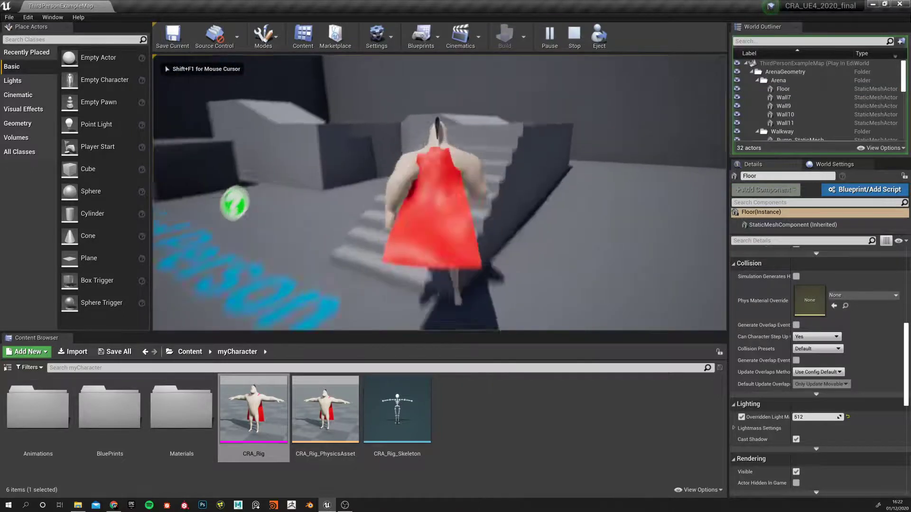
{"action": "key", "text": "space"}
{"action": "key", "text": "w"}
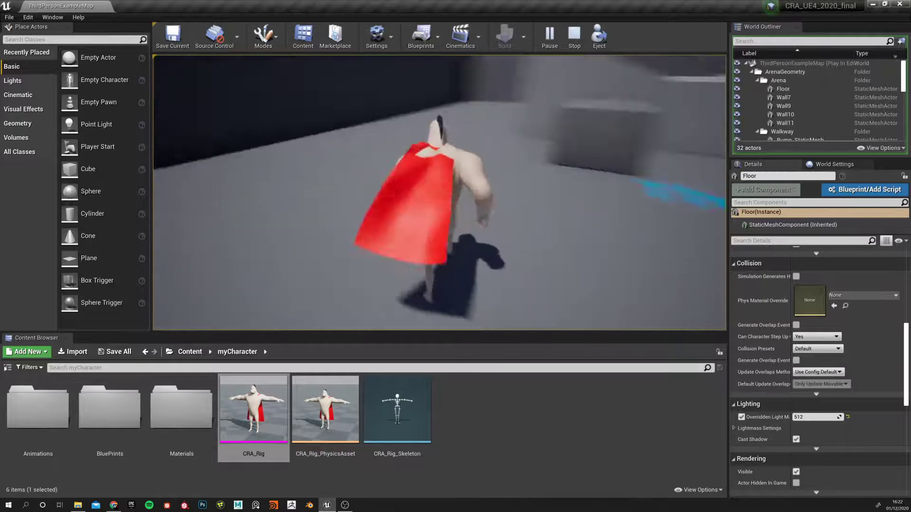
{"action": "key", "text": "space"}
{"action": "key", "text": "w"}
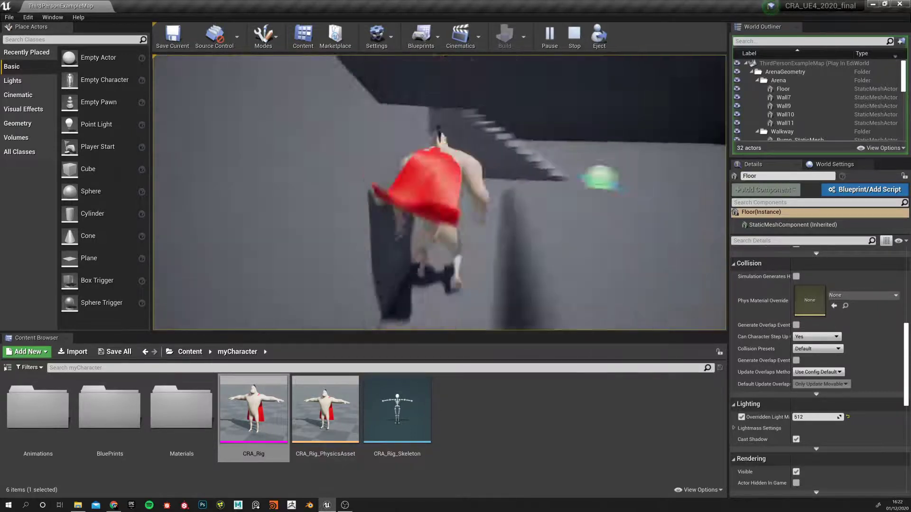
{"action": "key", "text": "w"}
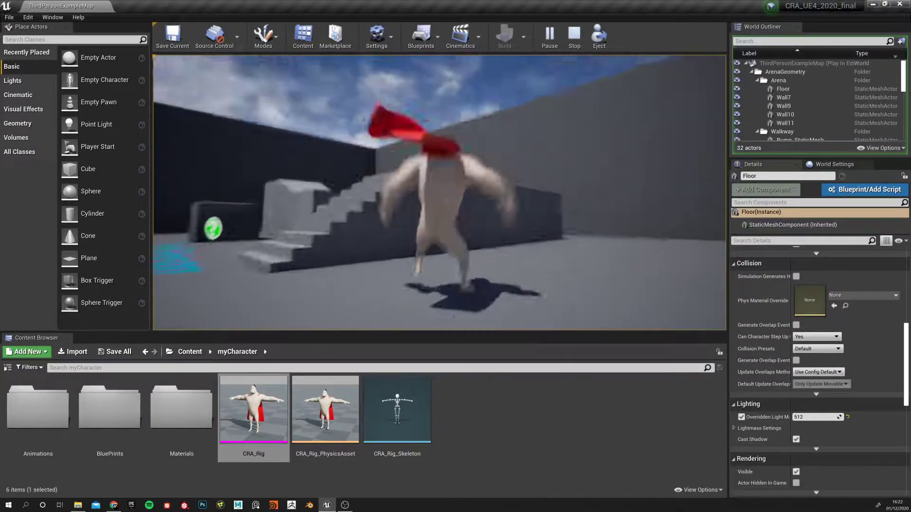
{"action": "key", "text": "space"}
{"action": "key", "text": "w"}
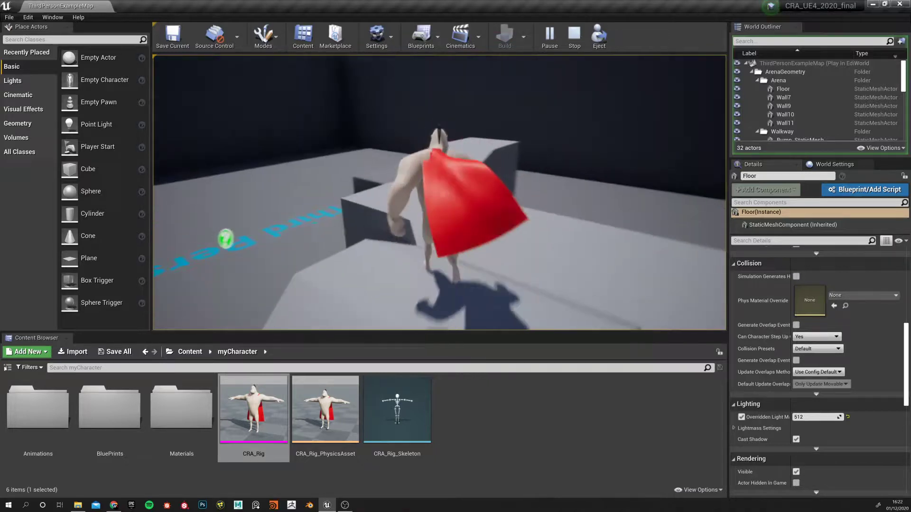
{"action": "key", "text": "space"}
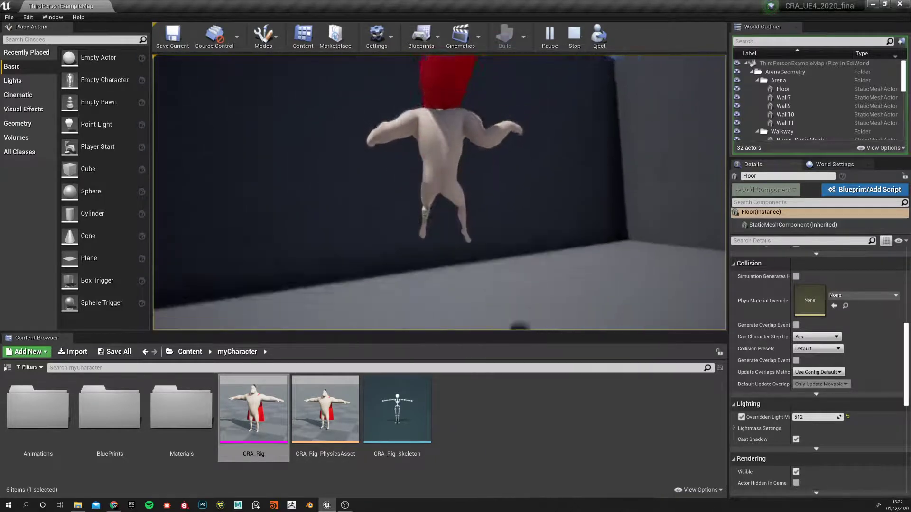
{"action": "key", "text": "w"}
{"action": "key", "text": "w"}
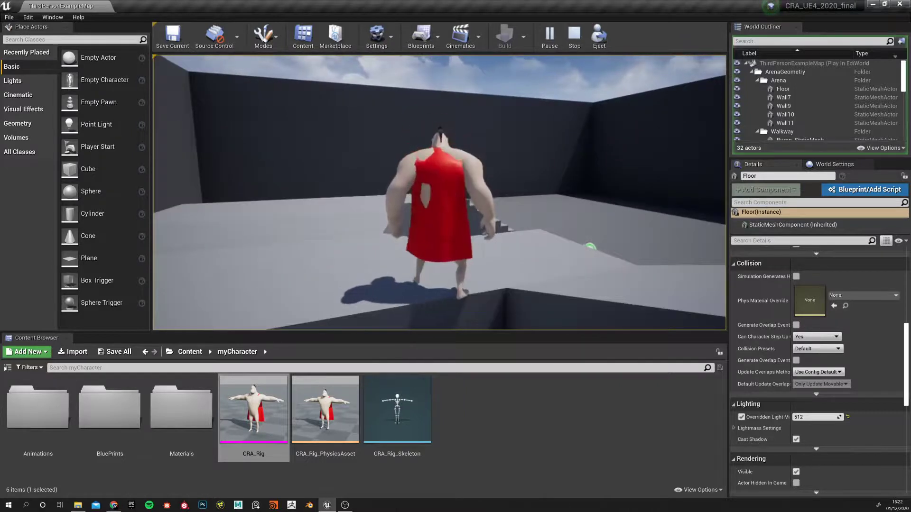
{"action": "key", "text": "Escape"}
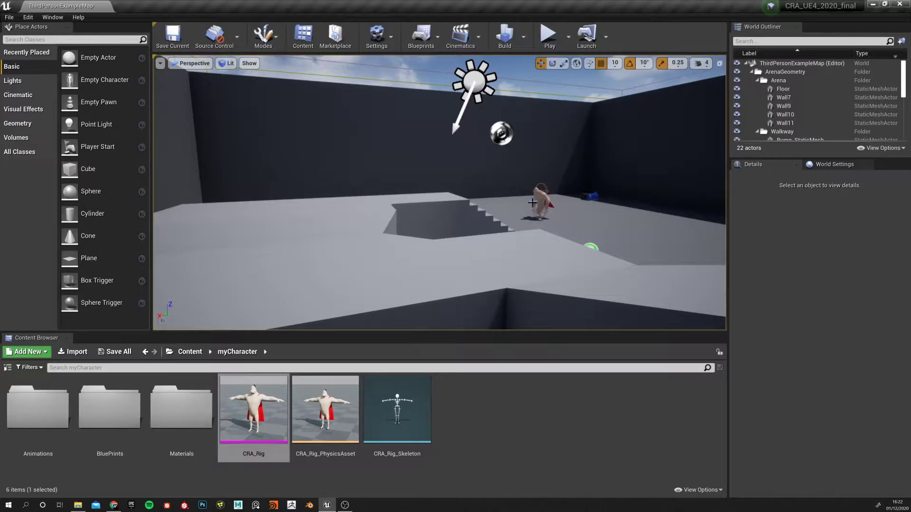
Step: Place the CRA_walk_final animation from the Animations folder on an empty area of the arena floor
{"action": "right_click_drag", "start_coordinate": [468, 208], "coordinate": [441, 212]}
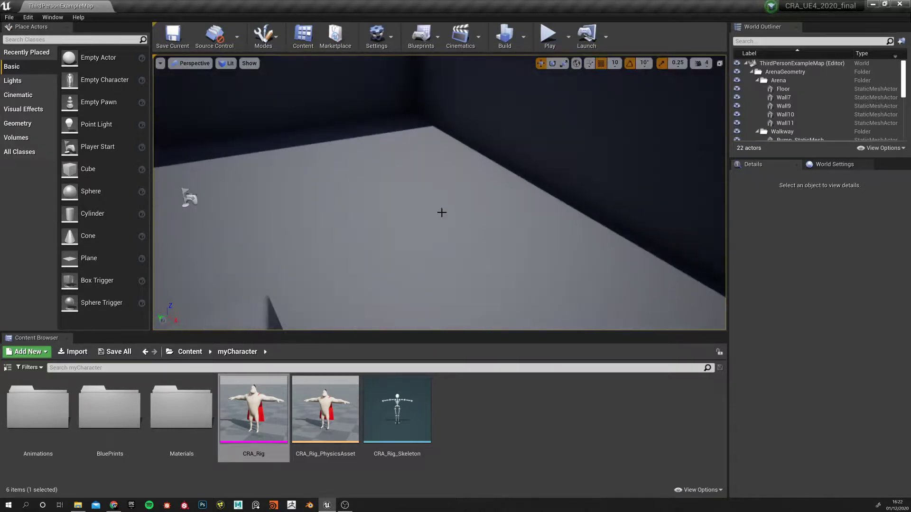
{"action": "double_click", "coordinate": [43, 421]}
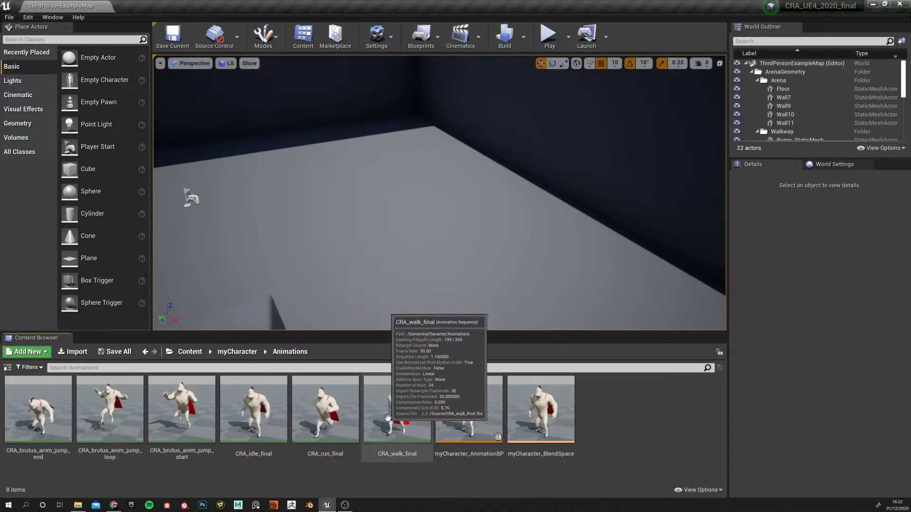
{"action": "left_click_drag", "start_coordinate": [394, 416], "coordinate": [411, 209]}
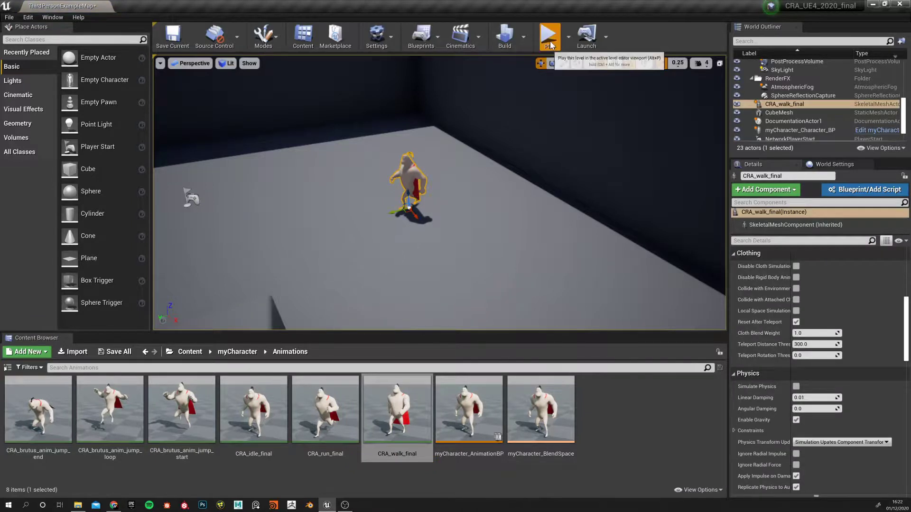
Step: Play the level, walk the character up to the placed CRA_walk_final actor and stop playing
{"action": "left_click", "coordinate": [548, 35]}
{"action": "left_click", "coordinate": [395, 229]}
{"action": "key", "text": "w"}
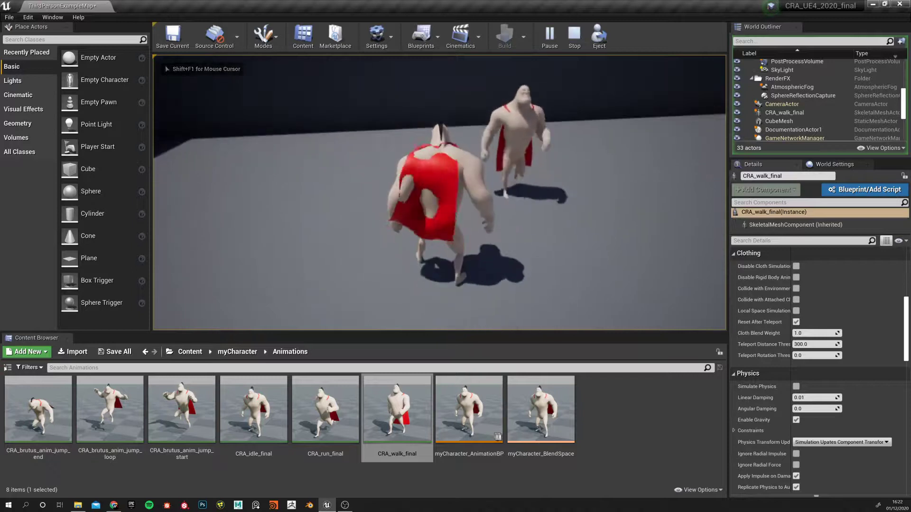
{"action": "key", "text": "Escape"}
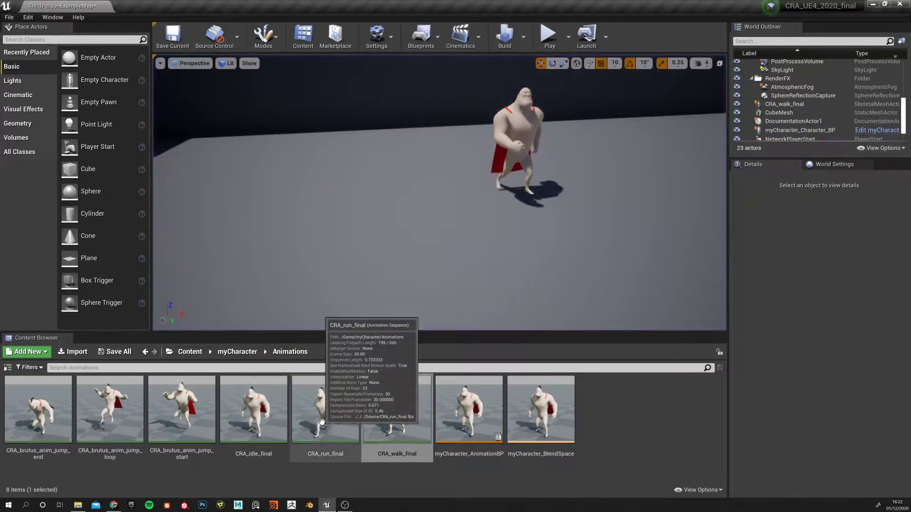
Step: Place the CRA_run_final animation on the arena floor beside the walking character and play-test the level by running towards both characters
{"action": "left_click_drag", "start_coordinate": [323, 406], "coordinate": [433, 194]}
{"action": "left_click", "coordinate": [548, 35]}
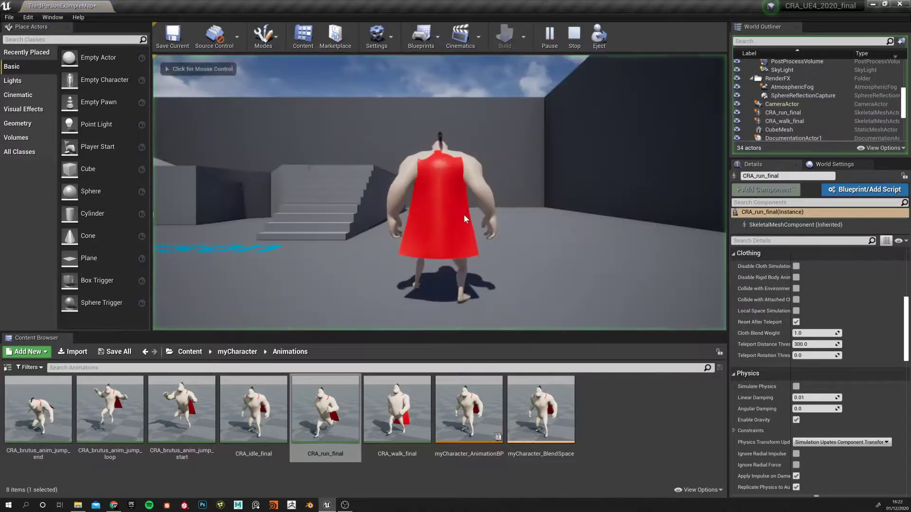
{"action": "left_click", "coordinate": [374, 203]}
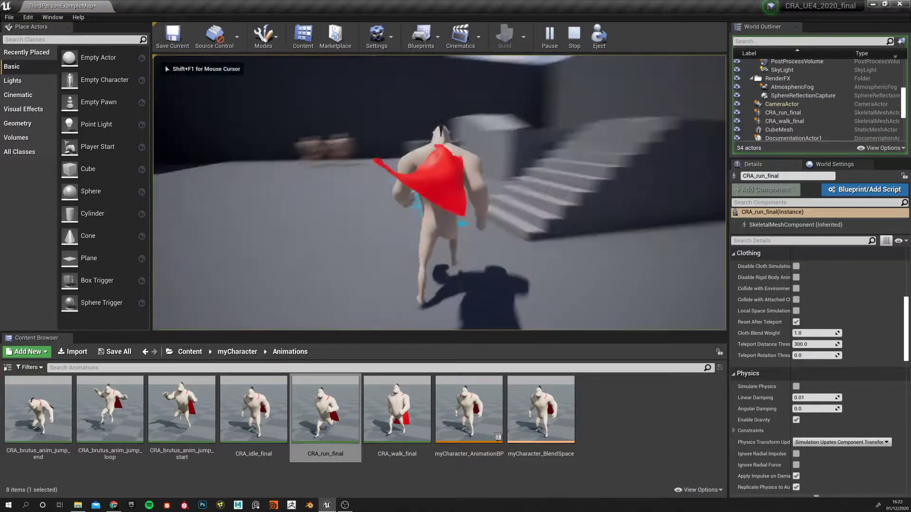
{"action": "key", "text": "w"}
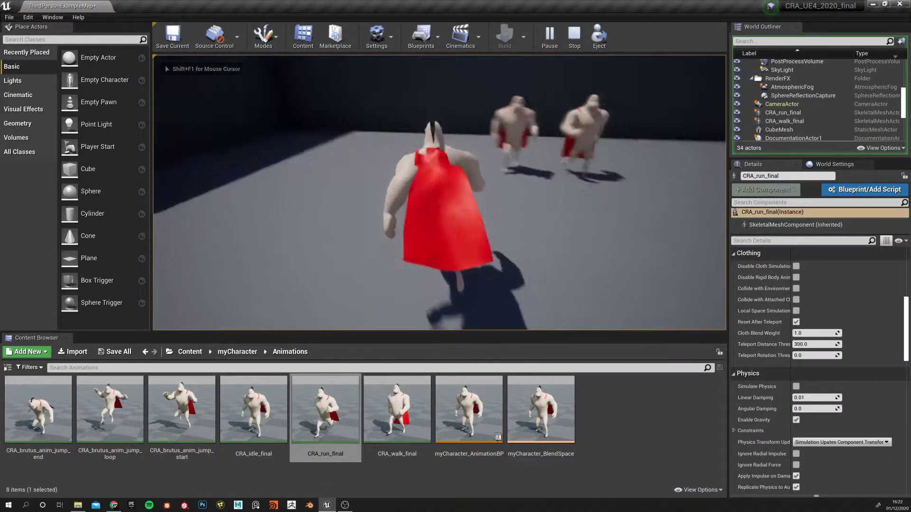
{"action": "key", "text": "w"}
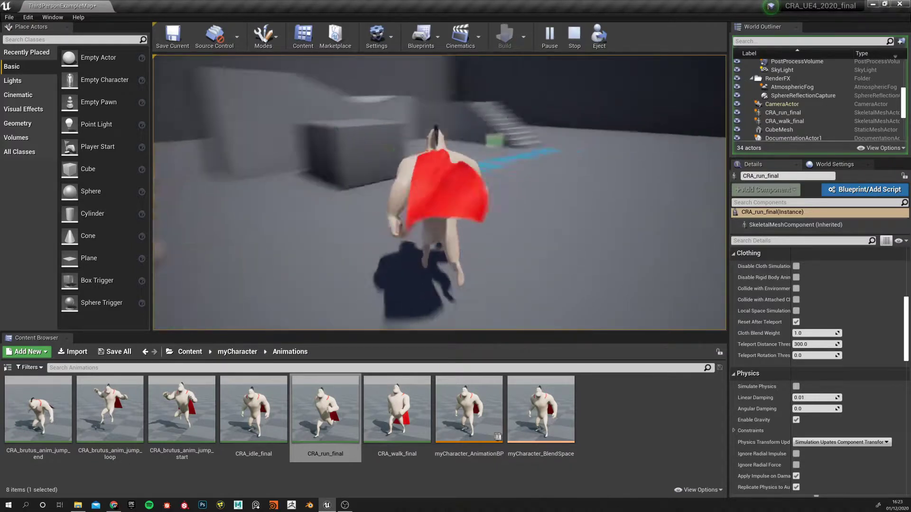
{"action": "key", "text": "w"}
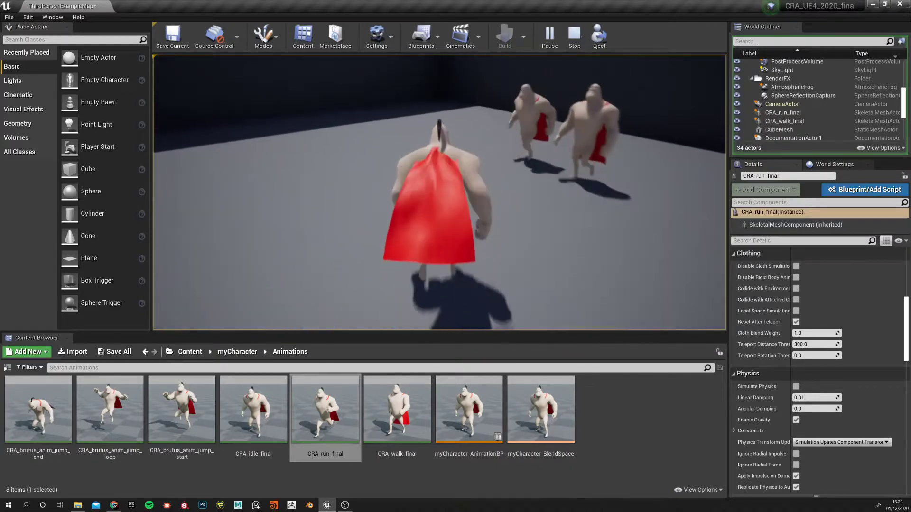
{"action": "key", "text": "Escape"}
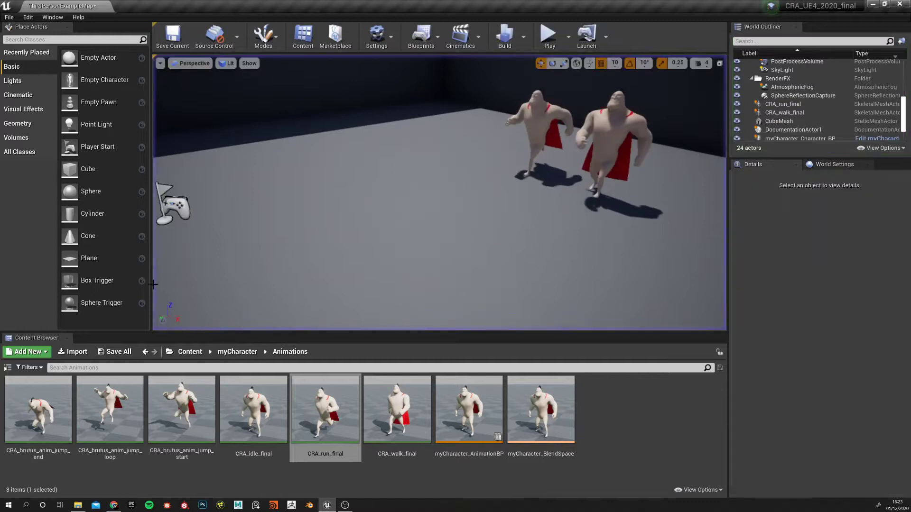
Step: Save the current ThirdPersonExampleMap level with the placed animated characters
{"action": "left_click", "coordinate": [9, 17]}
{"action": "left_click", "coordinate": [22, 79]}
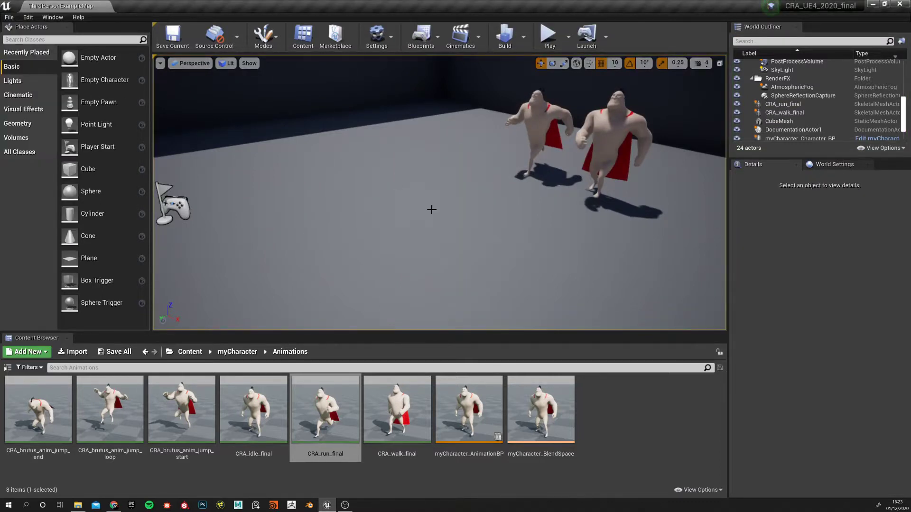